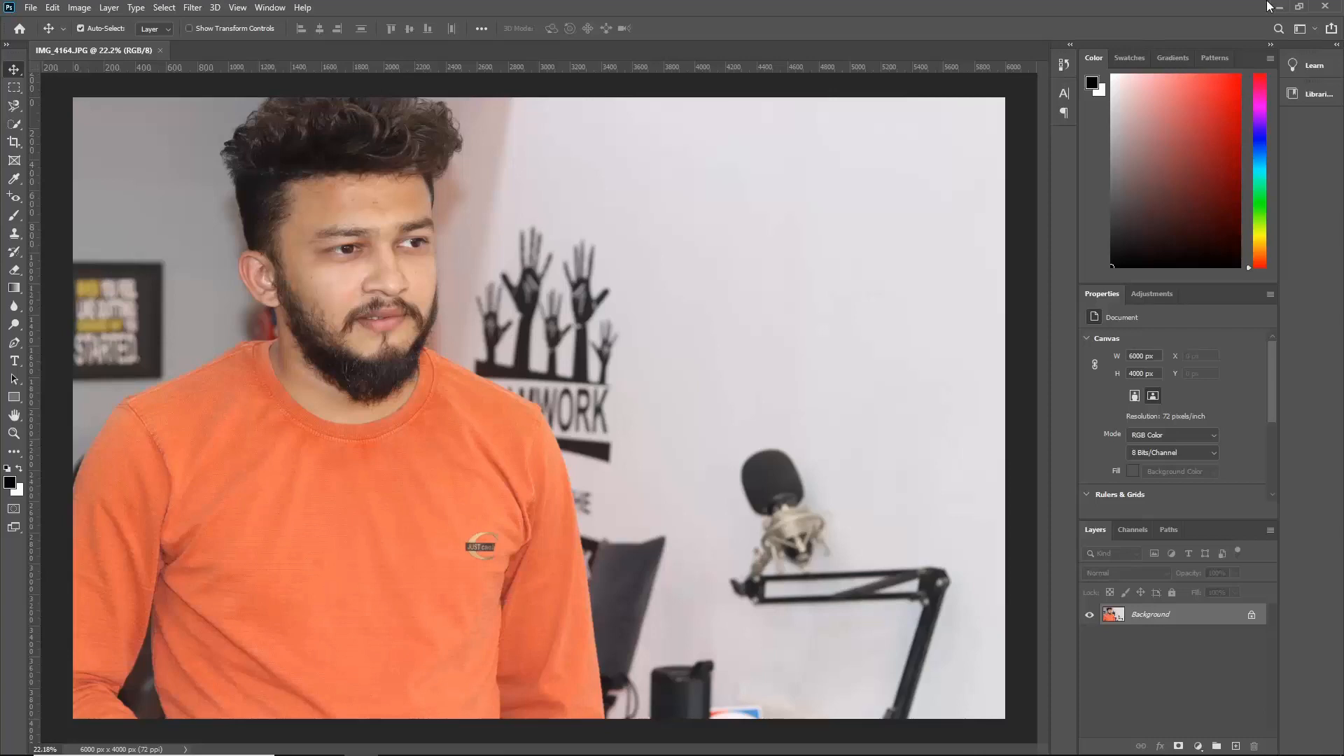
Create a new blank 1280 x 720 px document at 600 ppi
{"action": "left_click", "coordinate": [31, 7]}
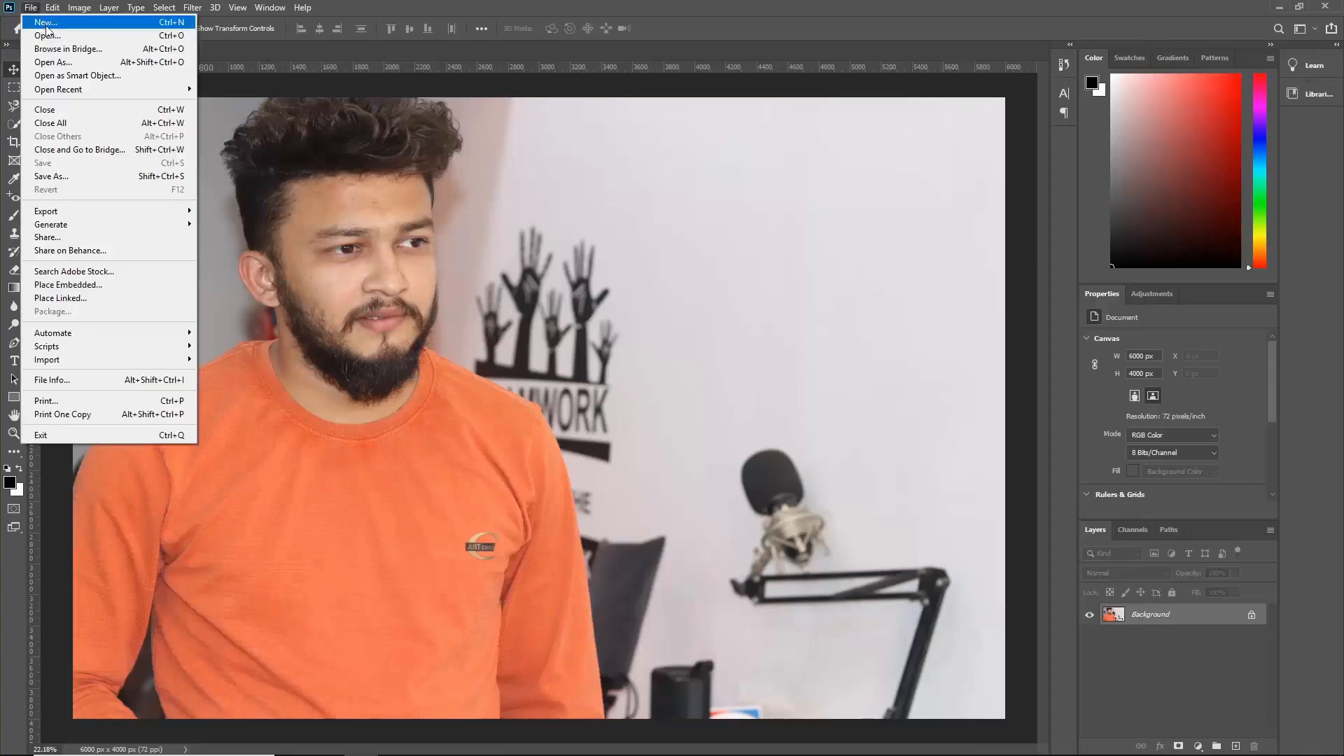
{"action": "left_click", "coordinate": [43, 24]}
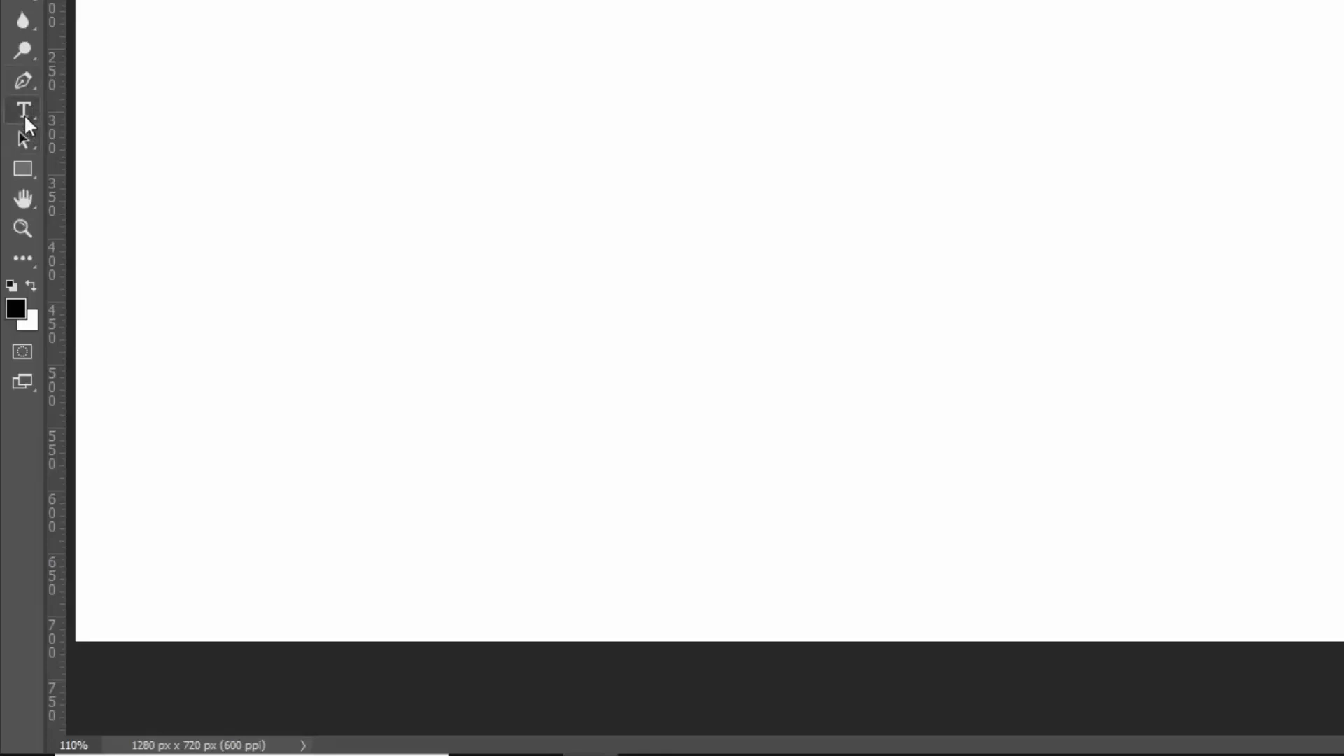
Add a horizontal "Lorem Ipsum" heading at 24 pt near the top of the canvas with the Horizontal Type tool
{"action": "right_click", "coordinate": [25, 119]}
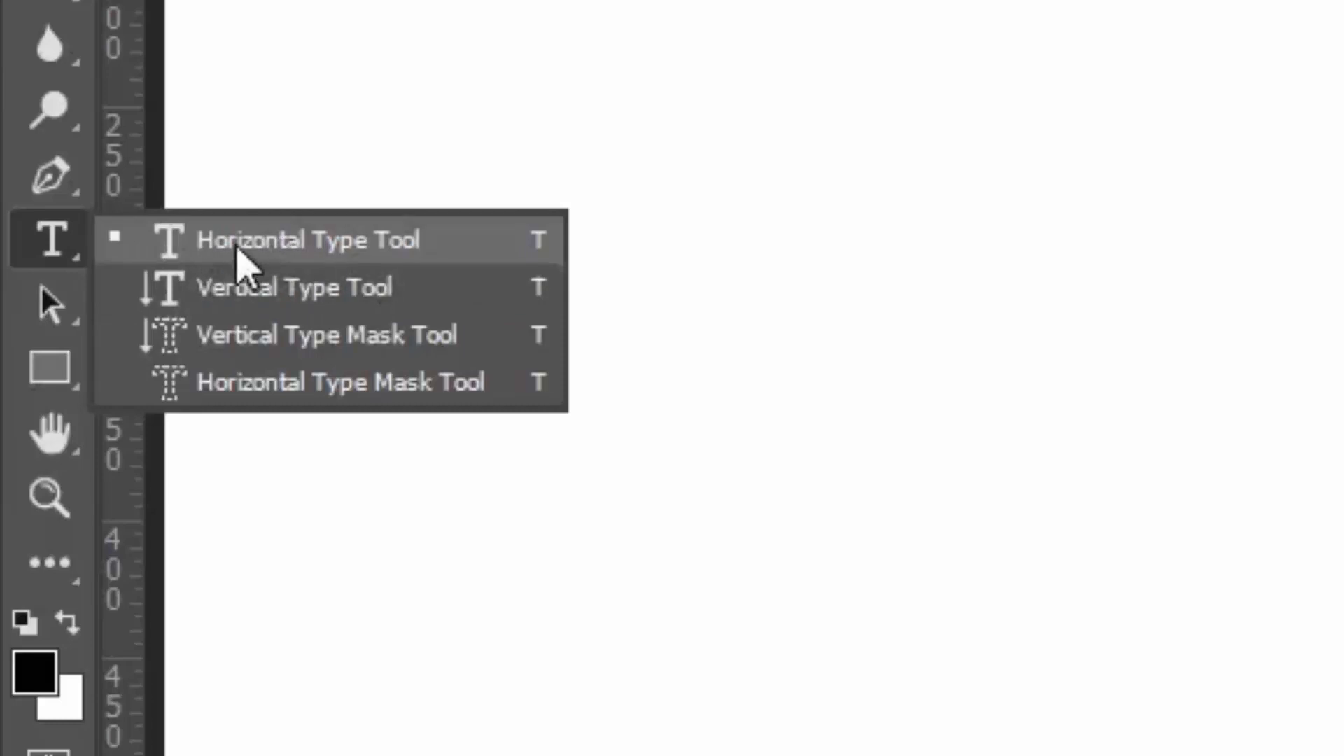
{"action": "left_click", "coordinate": [252, 261]}
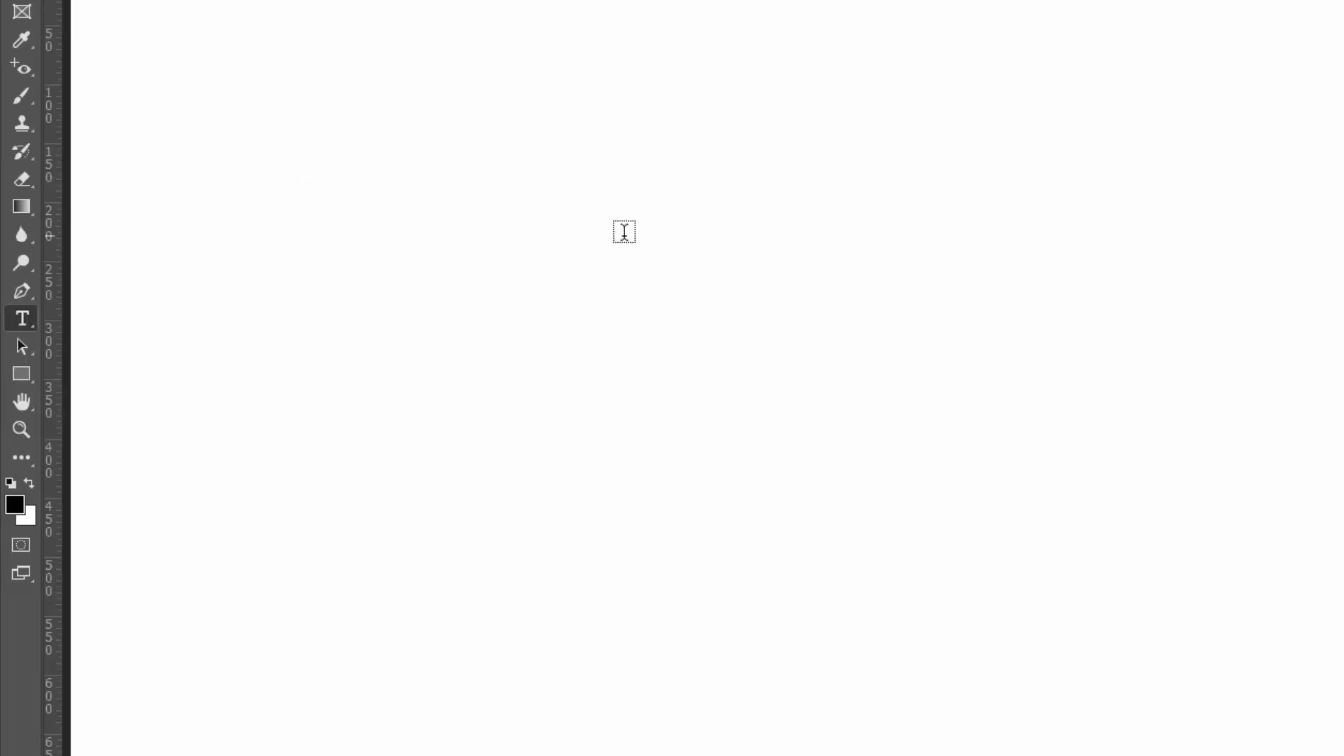
{"action": "left_click", "coordinate": [215, 80]}
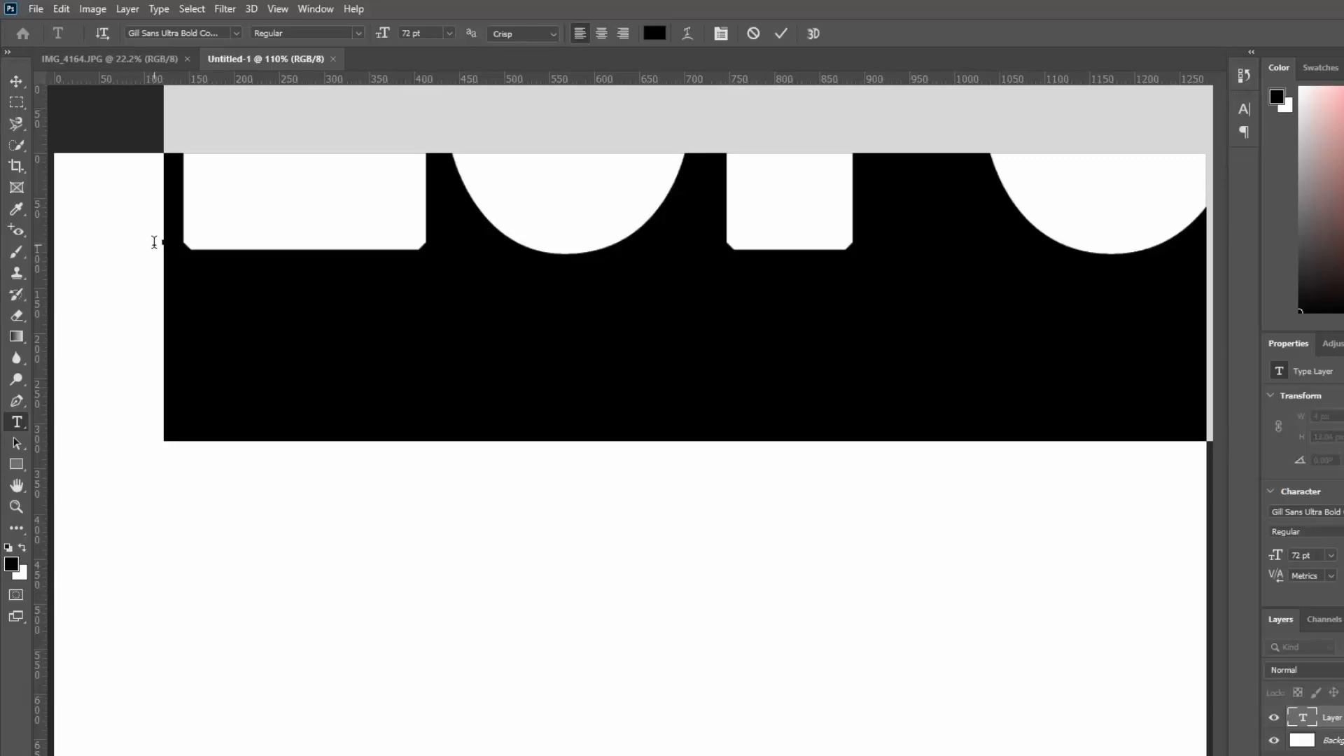
{"action": "left_click", "coordinate": [450, 34]}
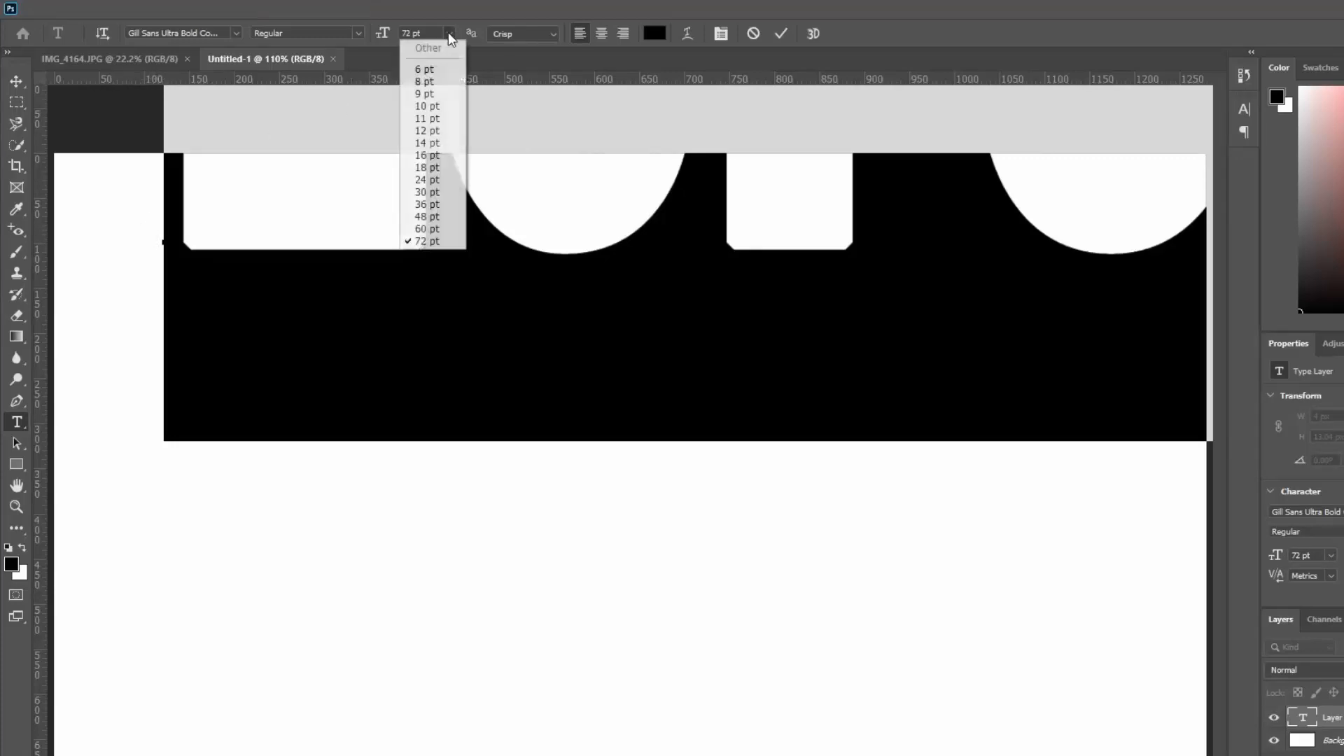
{"action": "left_click", "coordinate": [423, 180]}
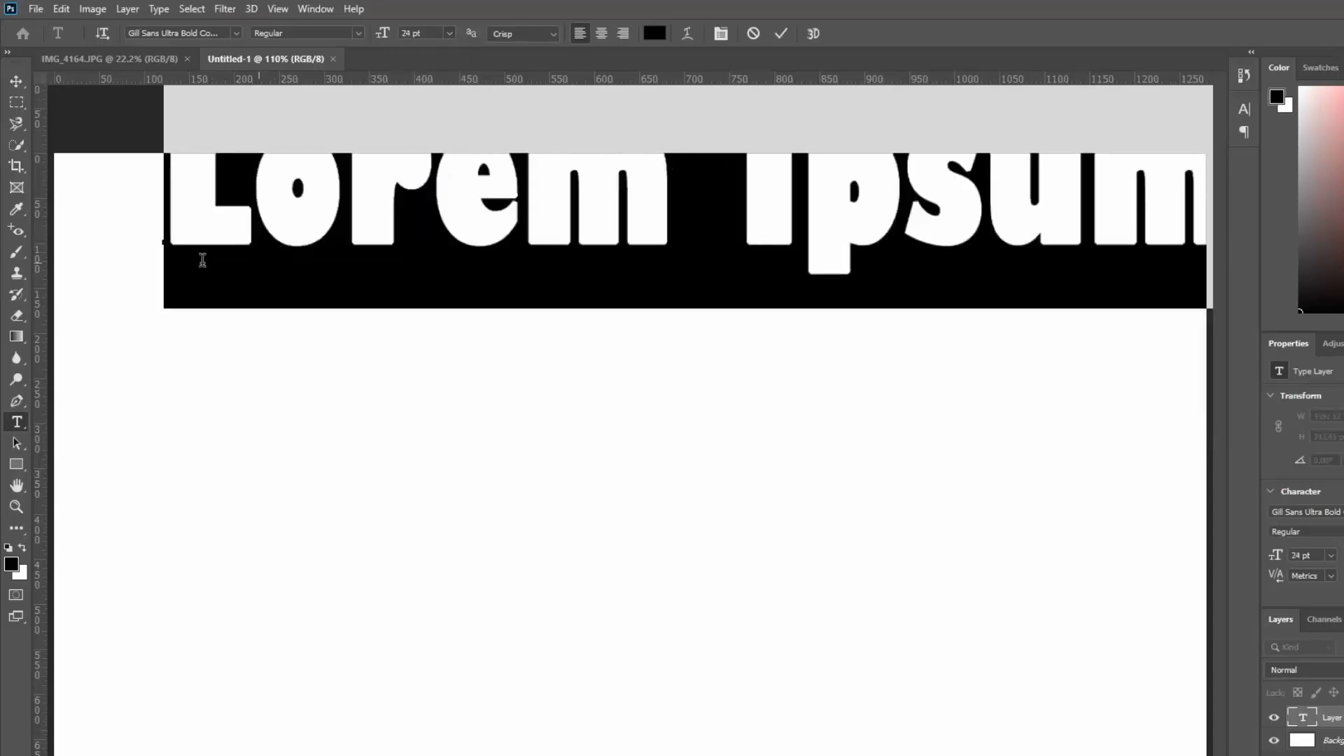
{"action": "left_click", "coordinate": [16, 81]}
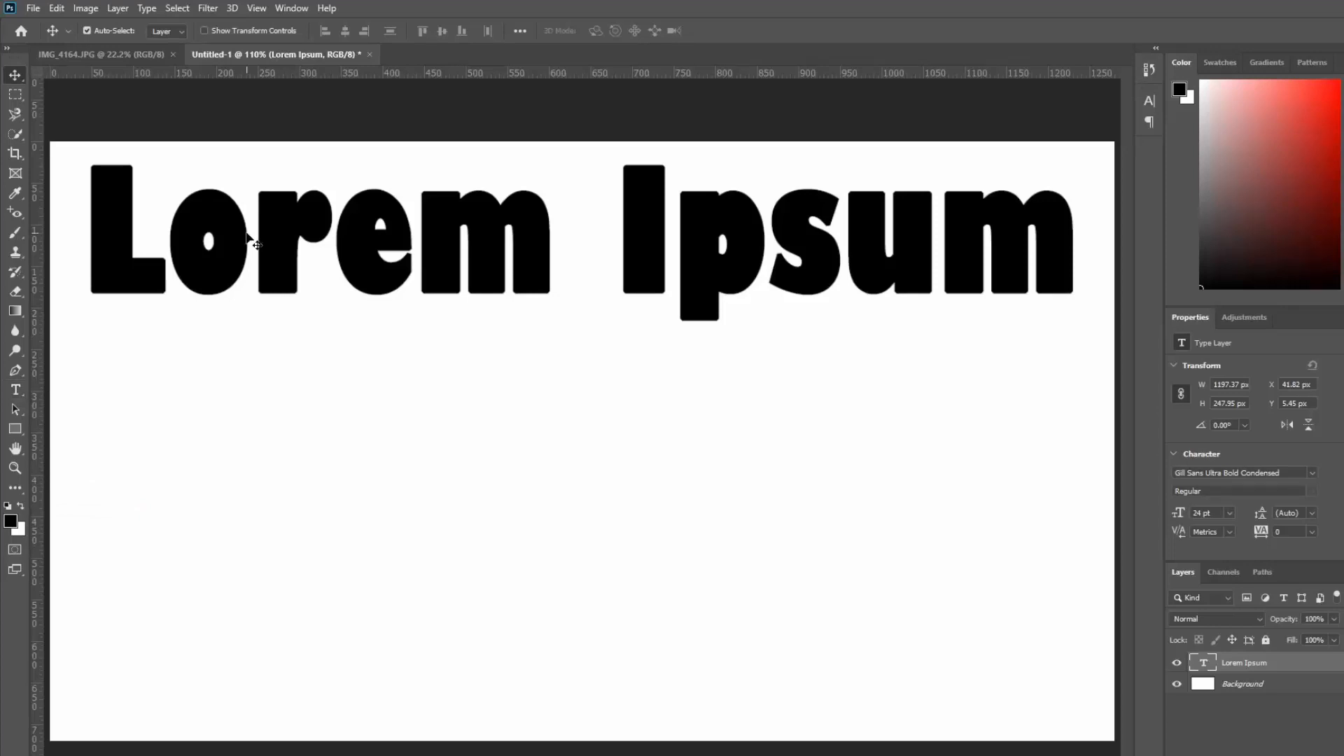
Replace the "o" in the heading's first word with "a" so it reads "Larem Ipsum"
{"action": "key", "text": "t"}
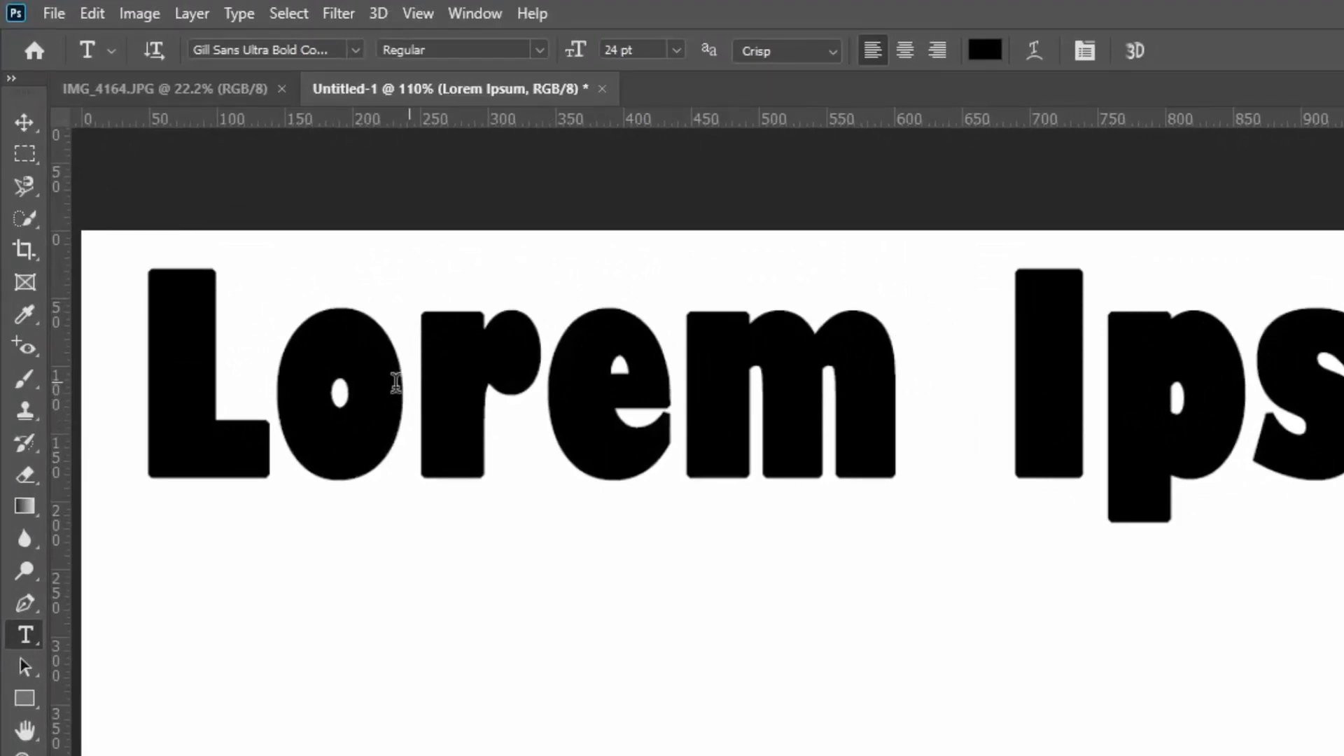
{"action": "left_click", "coordinate": [396, 382]}
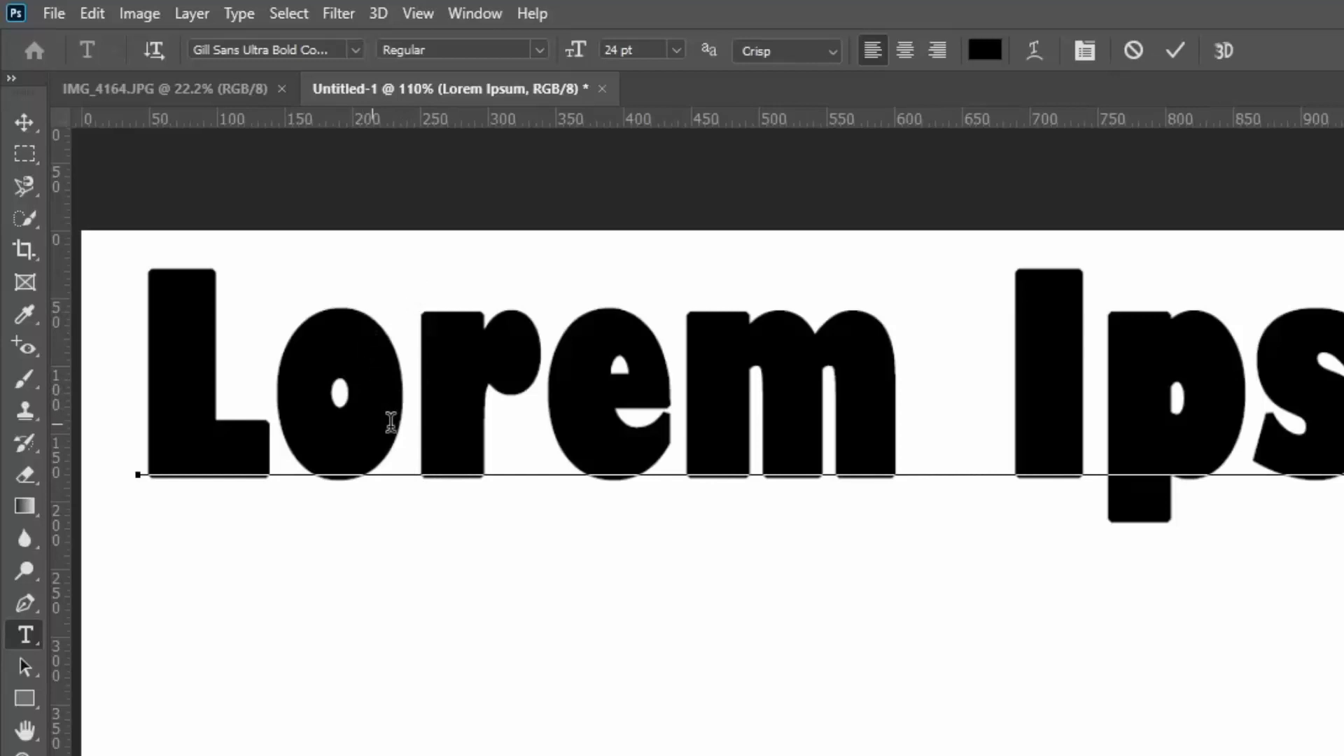
{"action": "key", "text": "Left"}
{"action": "key", "text": "Delete"}
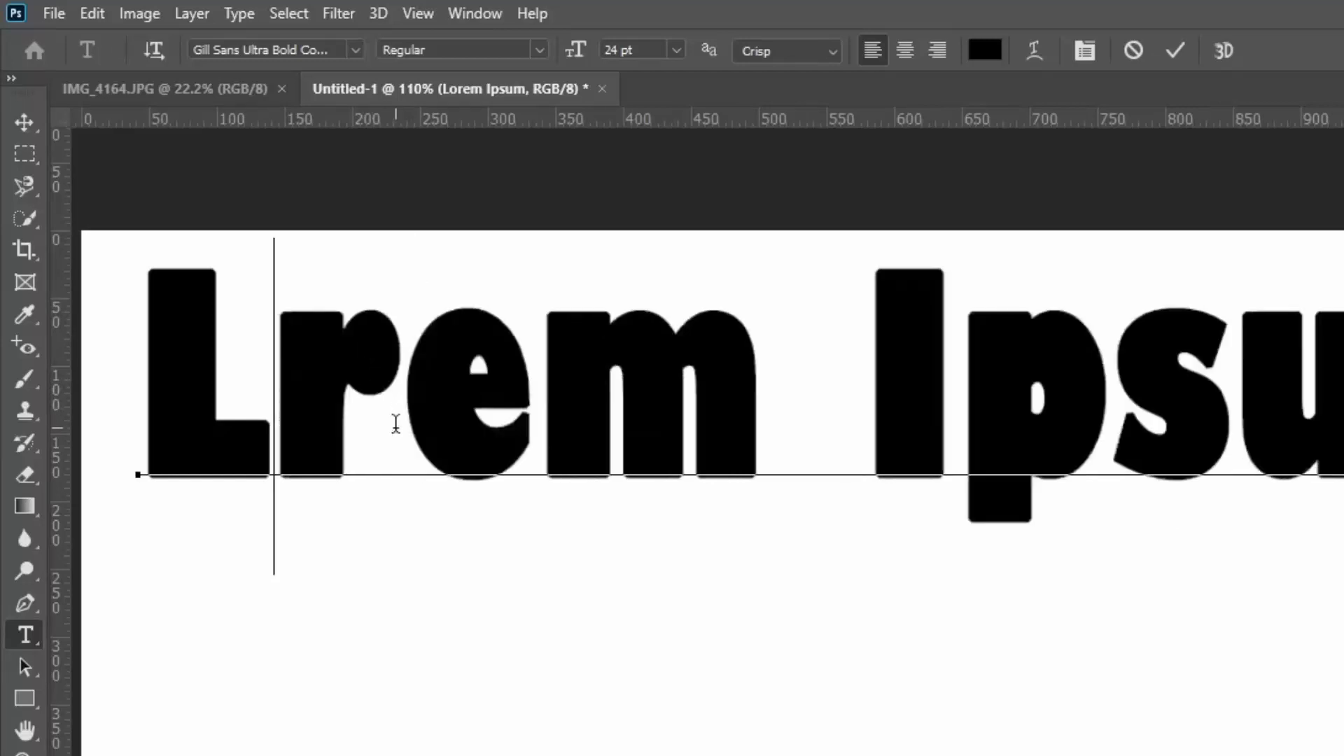
{"action": "type", "text": "a"}
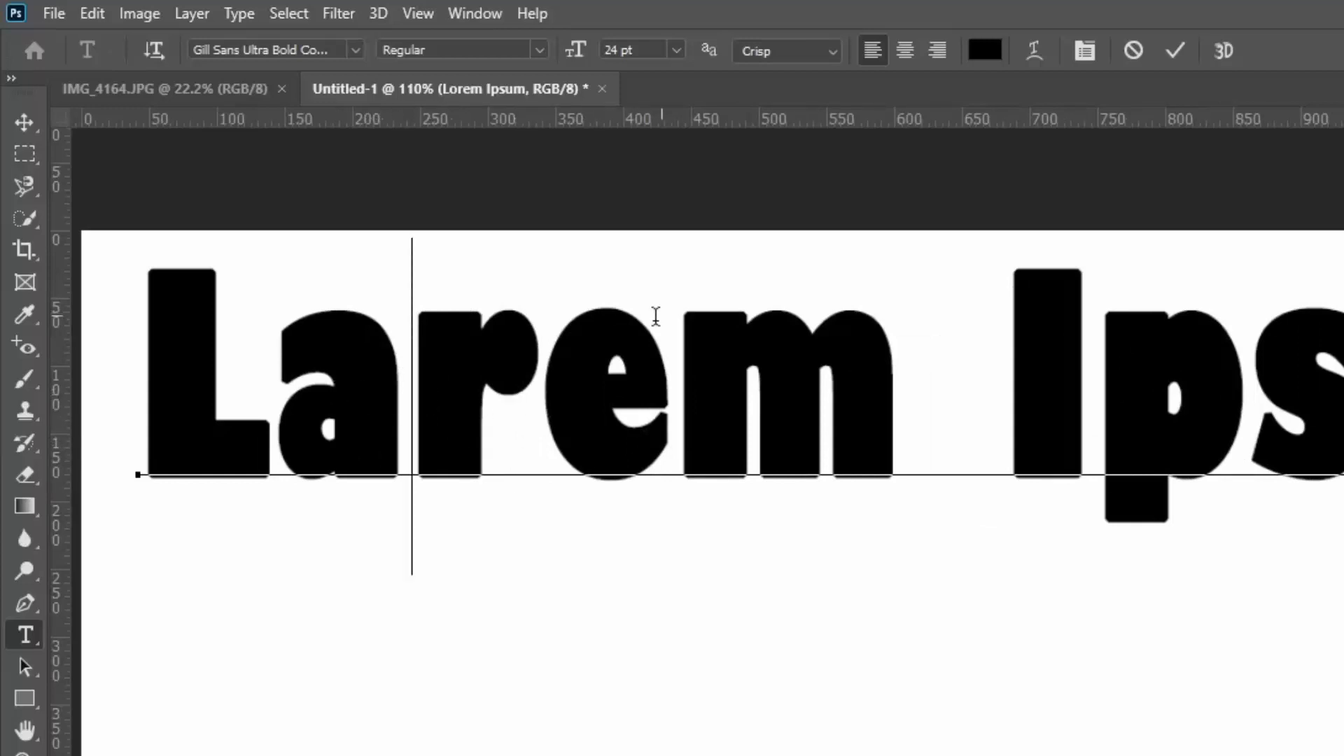
{"action": "left_click", "coordinate": [31, 129]}
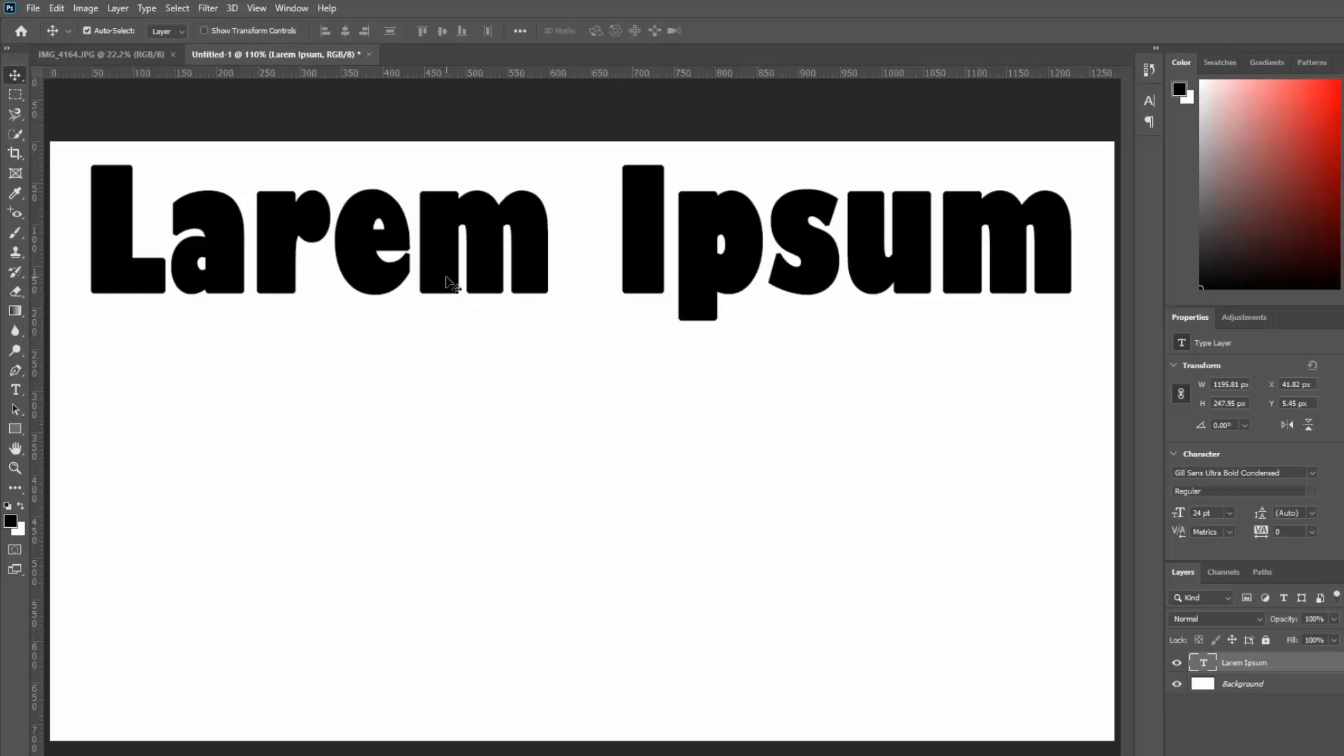
Draw a paragraph text box about 562 x 436 px below "Ipsum" and set its placeholder text to 10 pt
{"action": "left_click", "coordinate": [16, 390]}
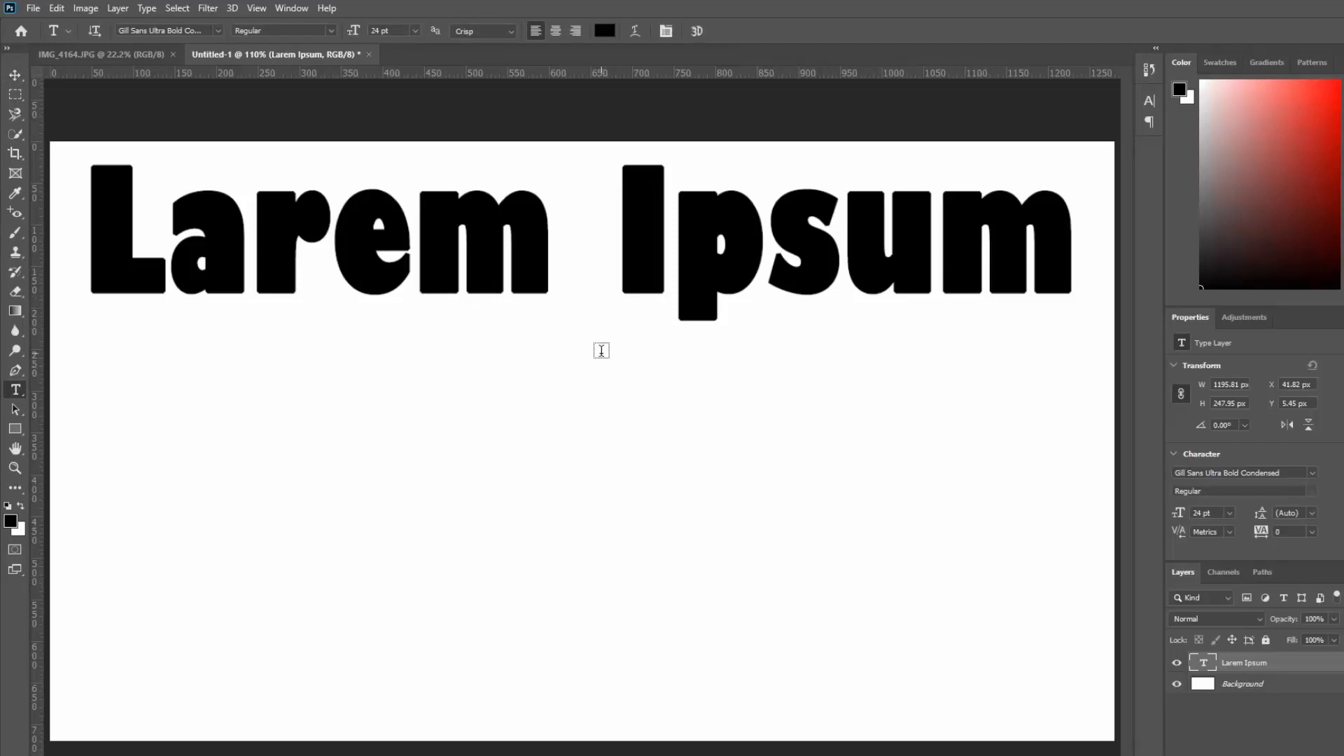
{"action": "left_click_drag", "start_coordinate": [604, 352], "coordinate": [1065, 711]}
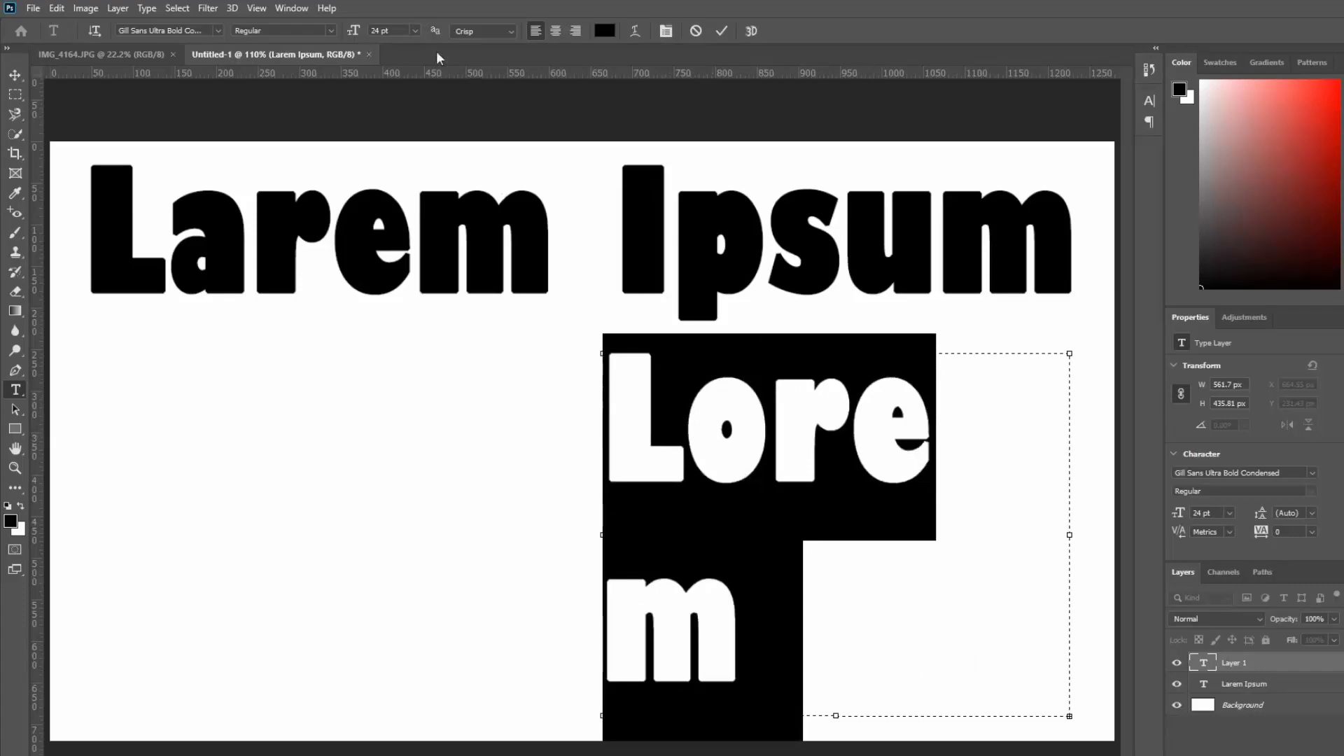
{"action": "left_click", "coordinate": [415, 31]}
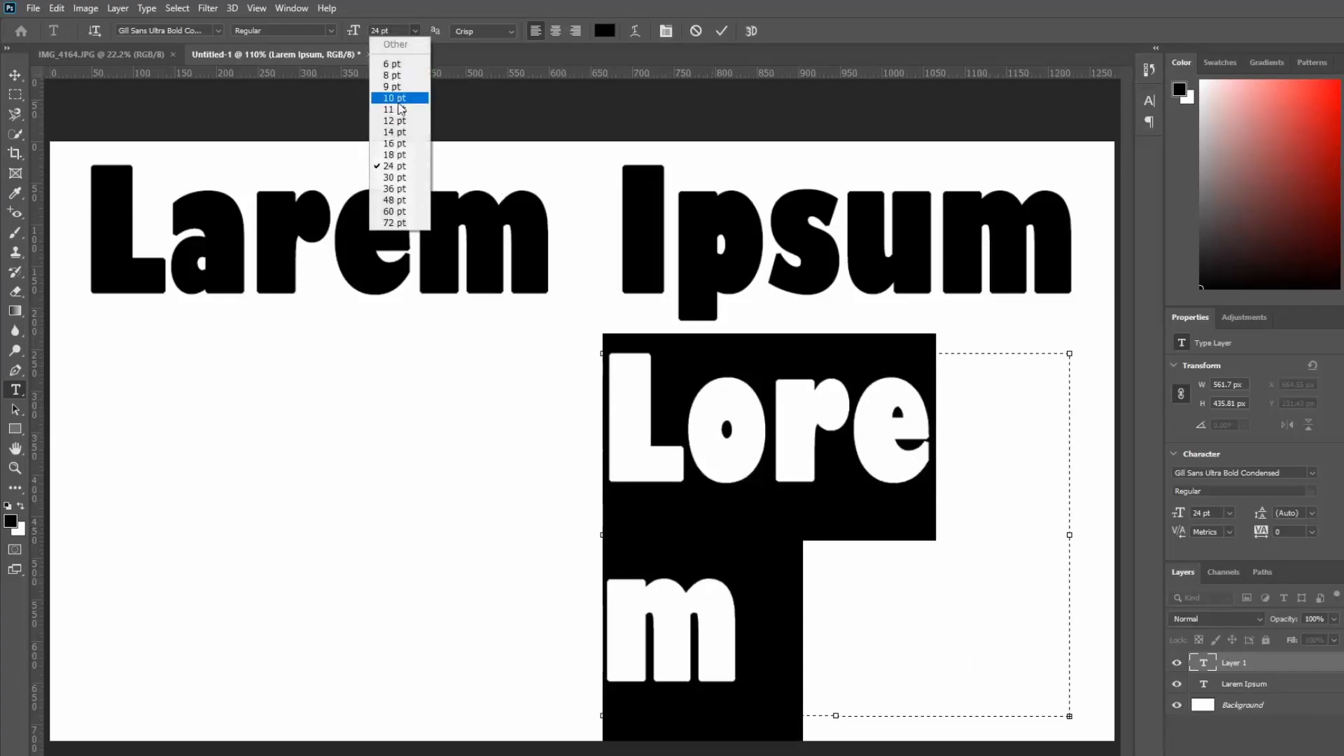
{"action": "left_click", "coordinate": [389, 85]}
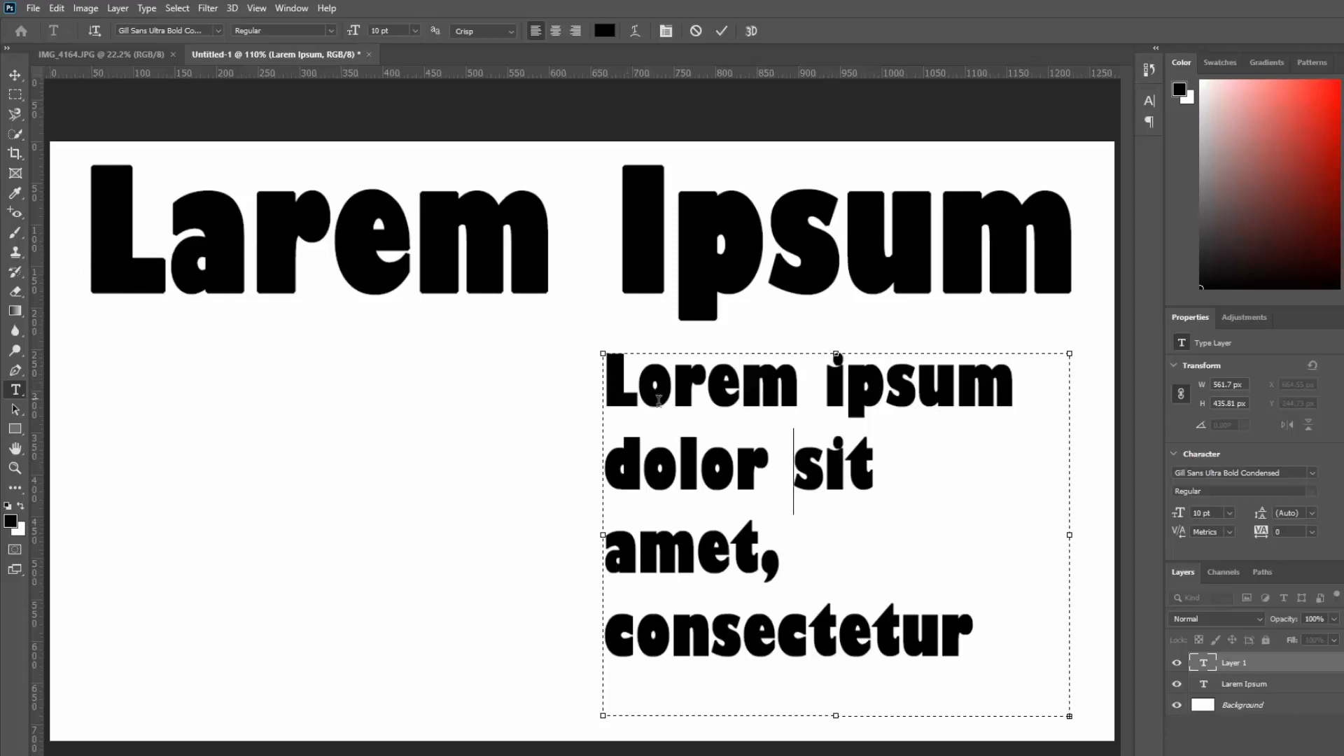
Add vertical "Lorem Ipsum" text at 10 pt near the canvas's left edge and move it up beneath the heading's "L"
{"action": "right_click", "coordinate": [24, 390]}
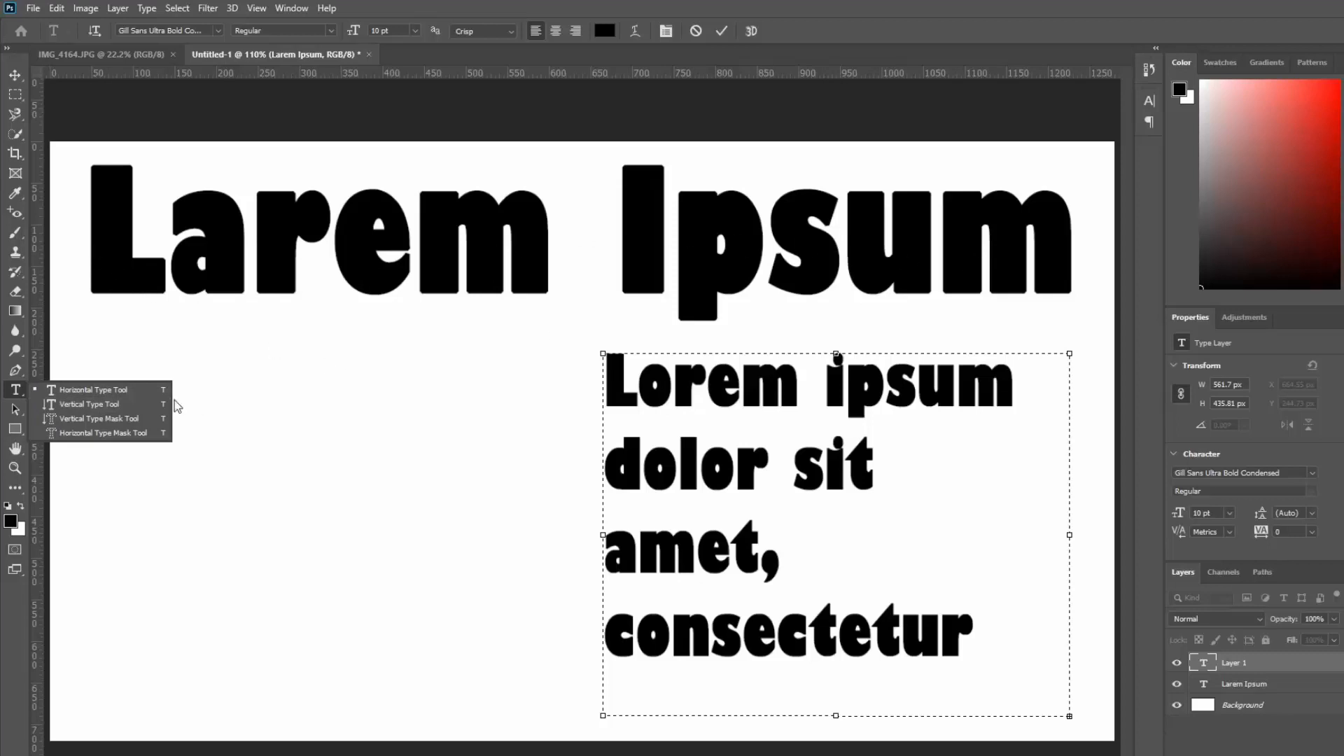
{"action": "left_click", "coordinate": [80, 407]}
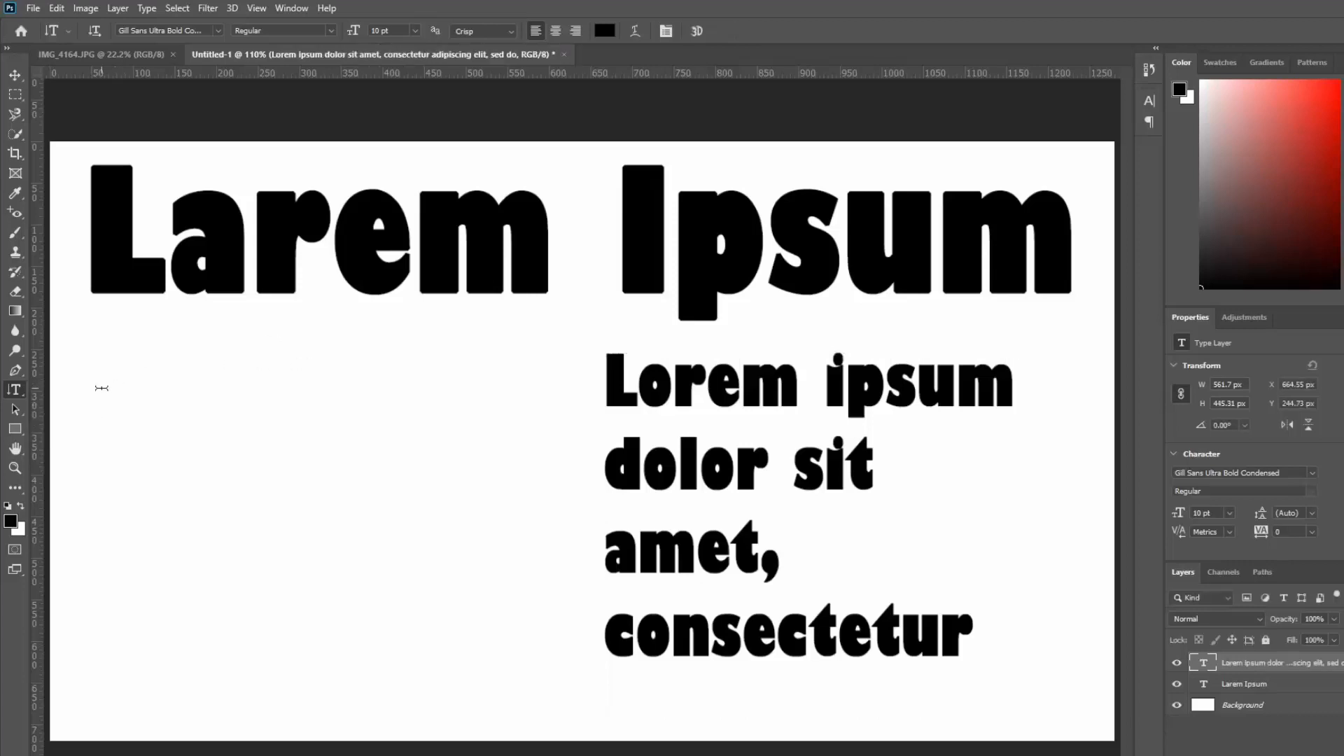
{"action": "left_click", "coordinate": [101, 387]}
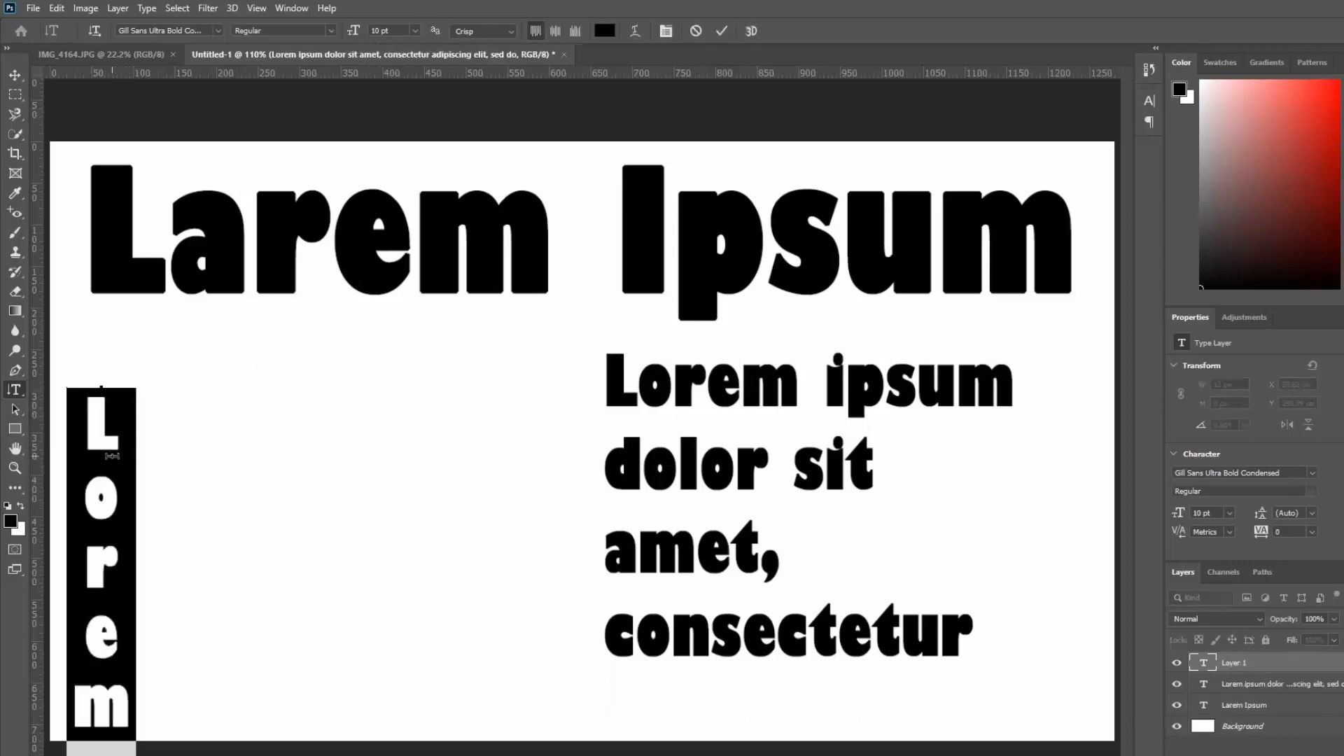
{"action": "left_click", "coordinate": [15, 75]}
{"action": "left_click_drag", "start_coordinate": [99, 442], "coordinate": [110, 364]}
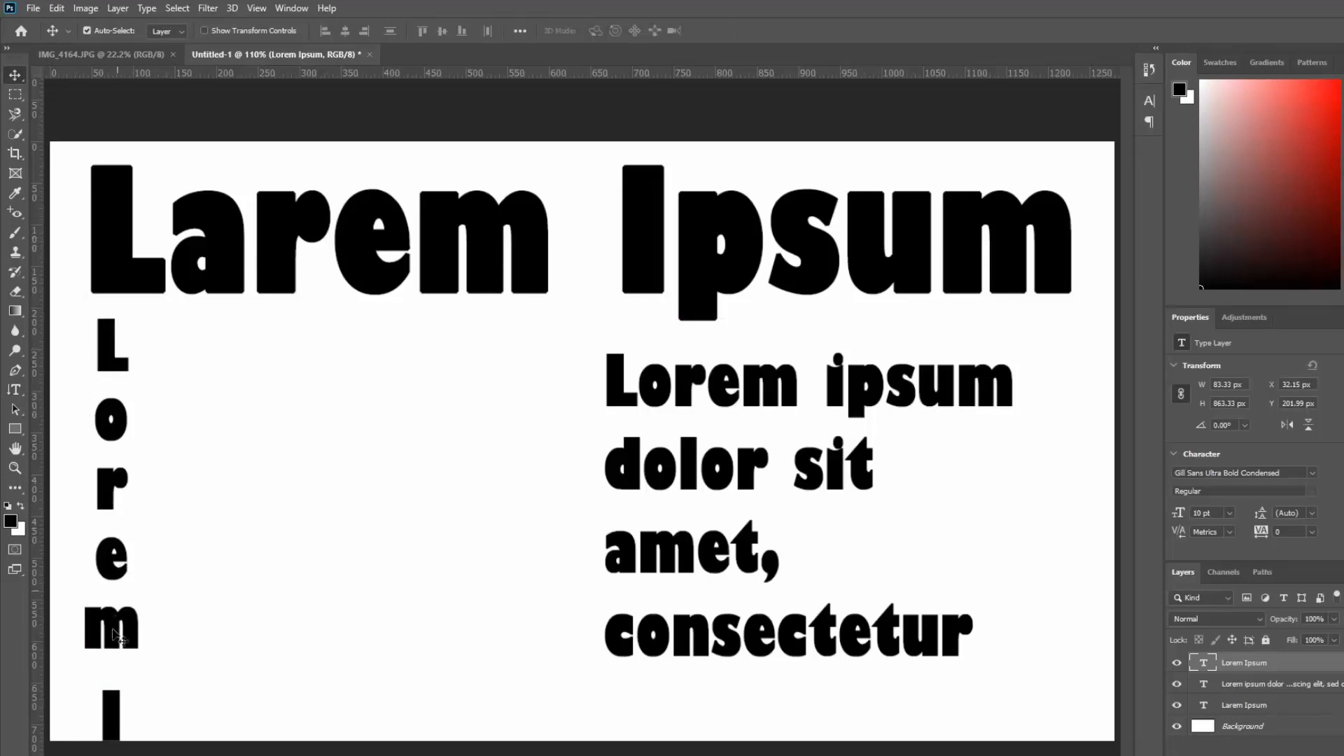
Close the Untitled-1 document without saving its changes
{"action": "left_click", "coordinate": [369, 55]}
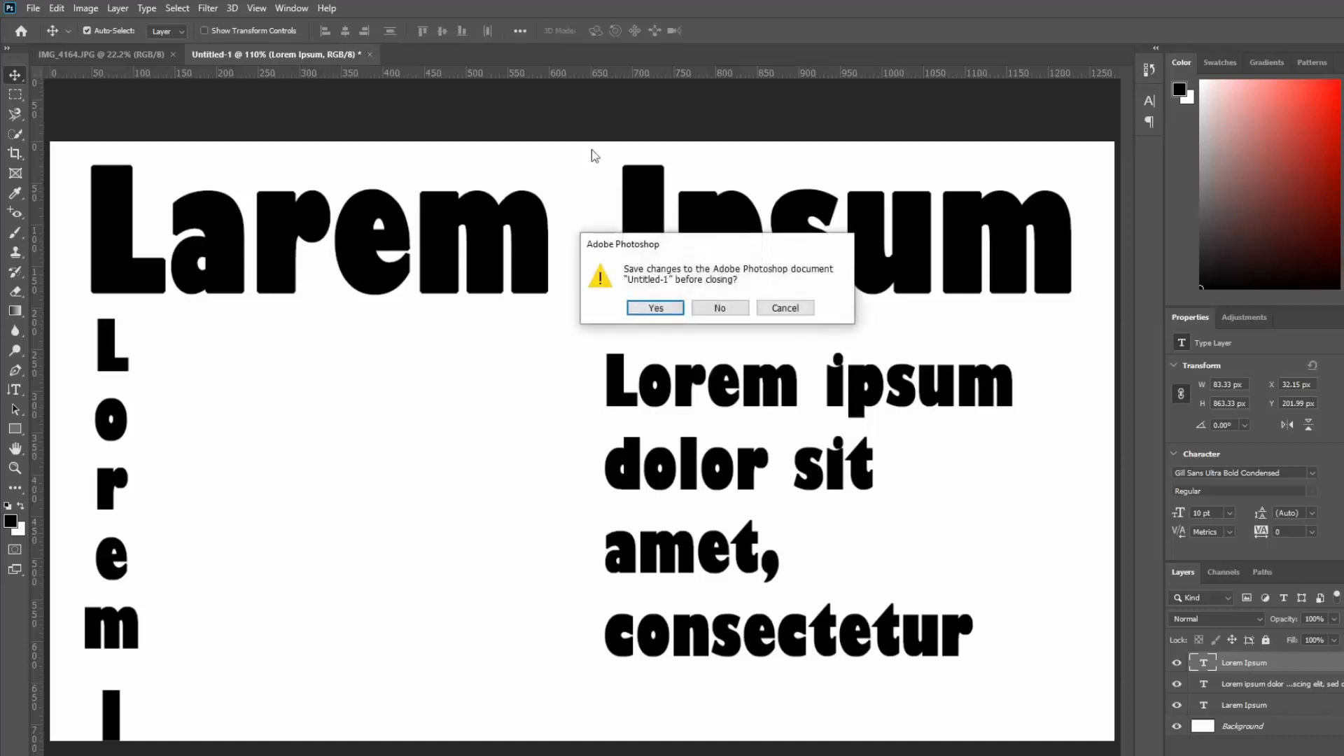
{"action": "left_click", "coordinate": [721, 311]}
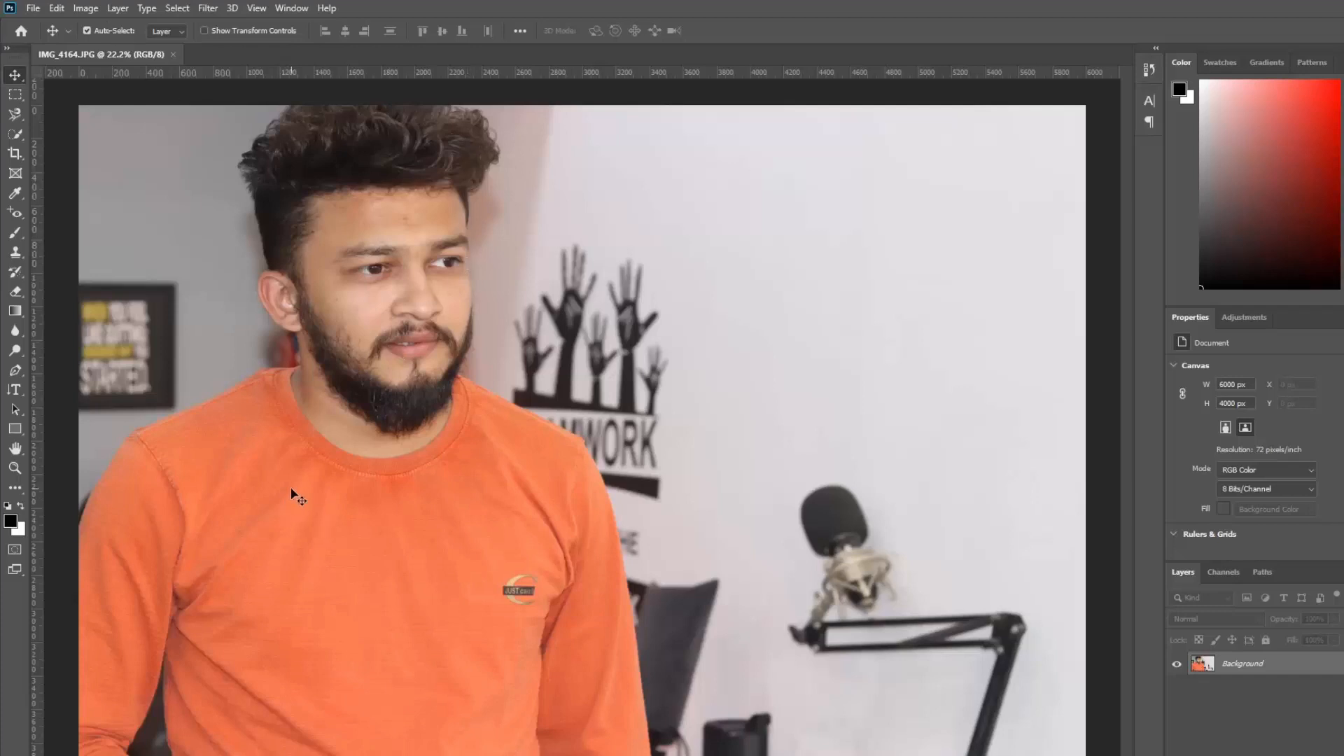
Add horizontal "Lorem Ipsum" text at 72 pt on the photo's wall, above the raised-hands graphic
{"action": "left_click", "coordinate": [17, 393]}
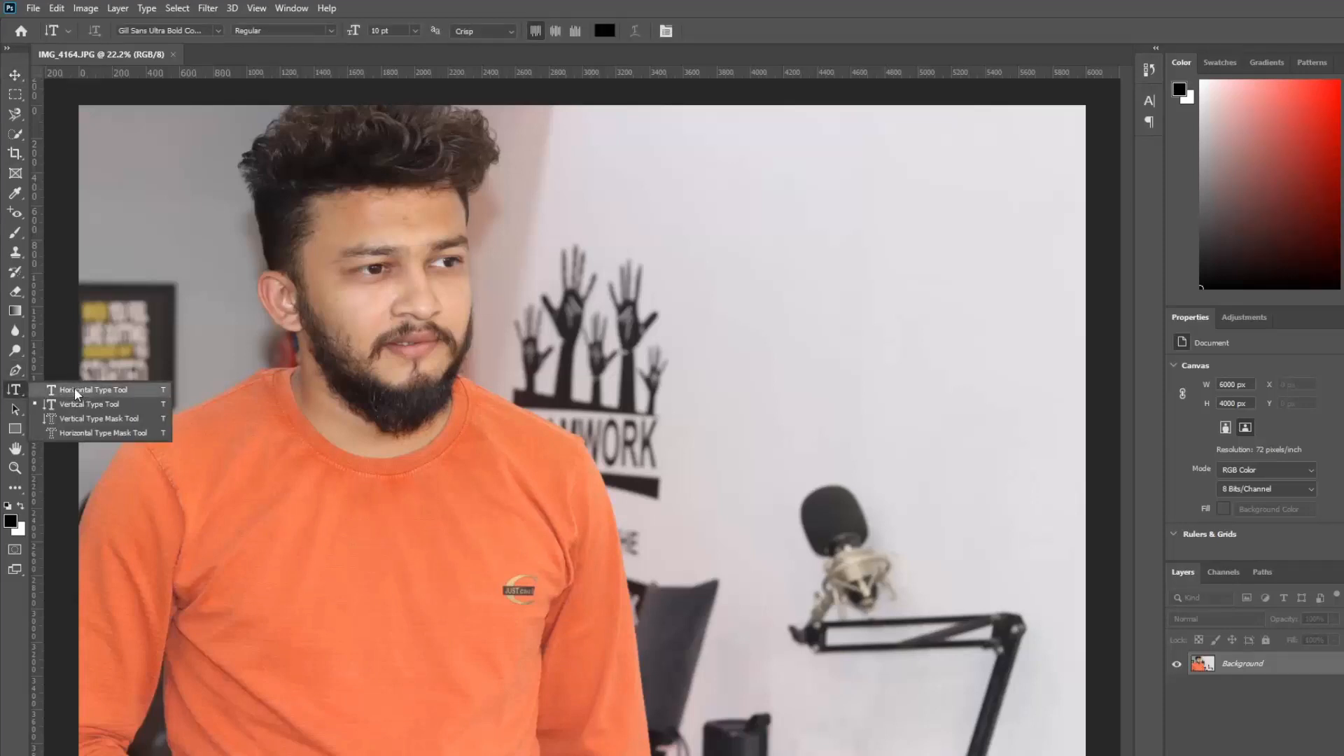
{"action": "left_click", "coordinate": [77, 390]}
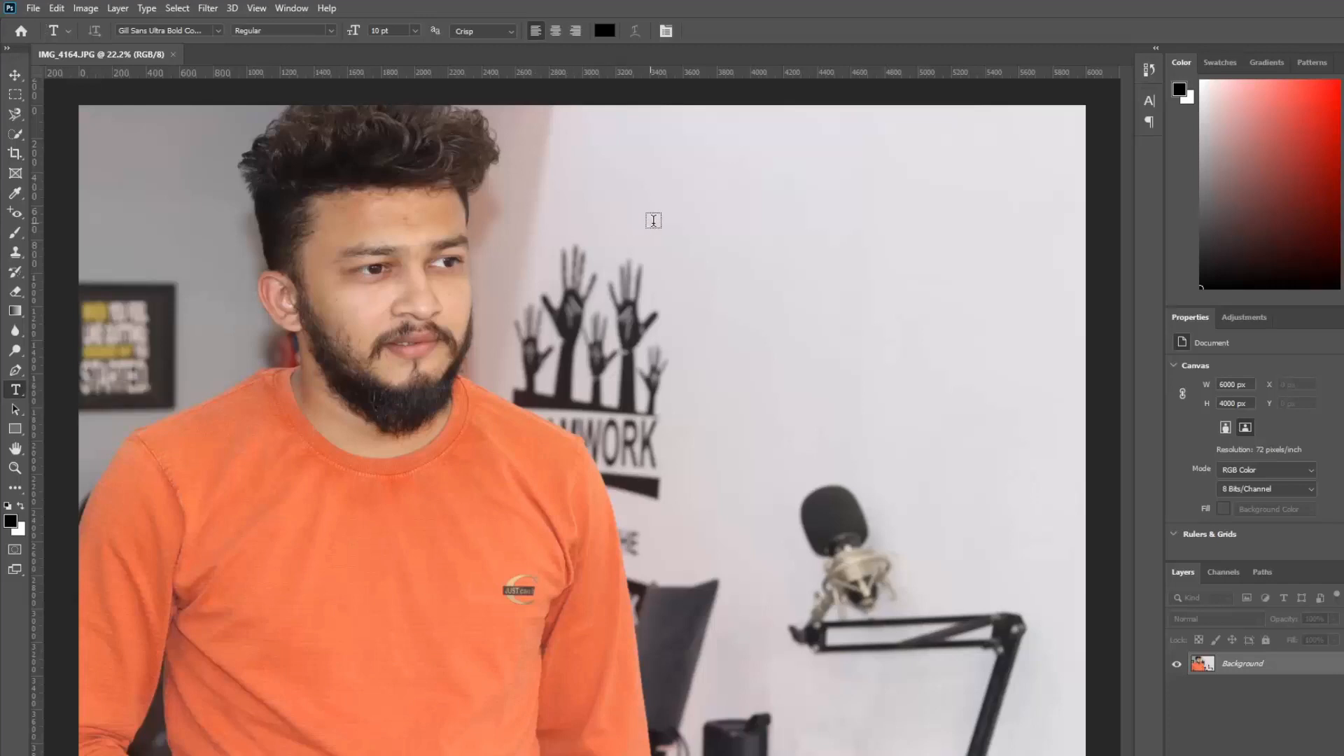
{"action": "left_click", "coordinate": [660, 219]}
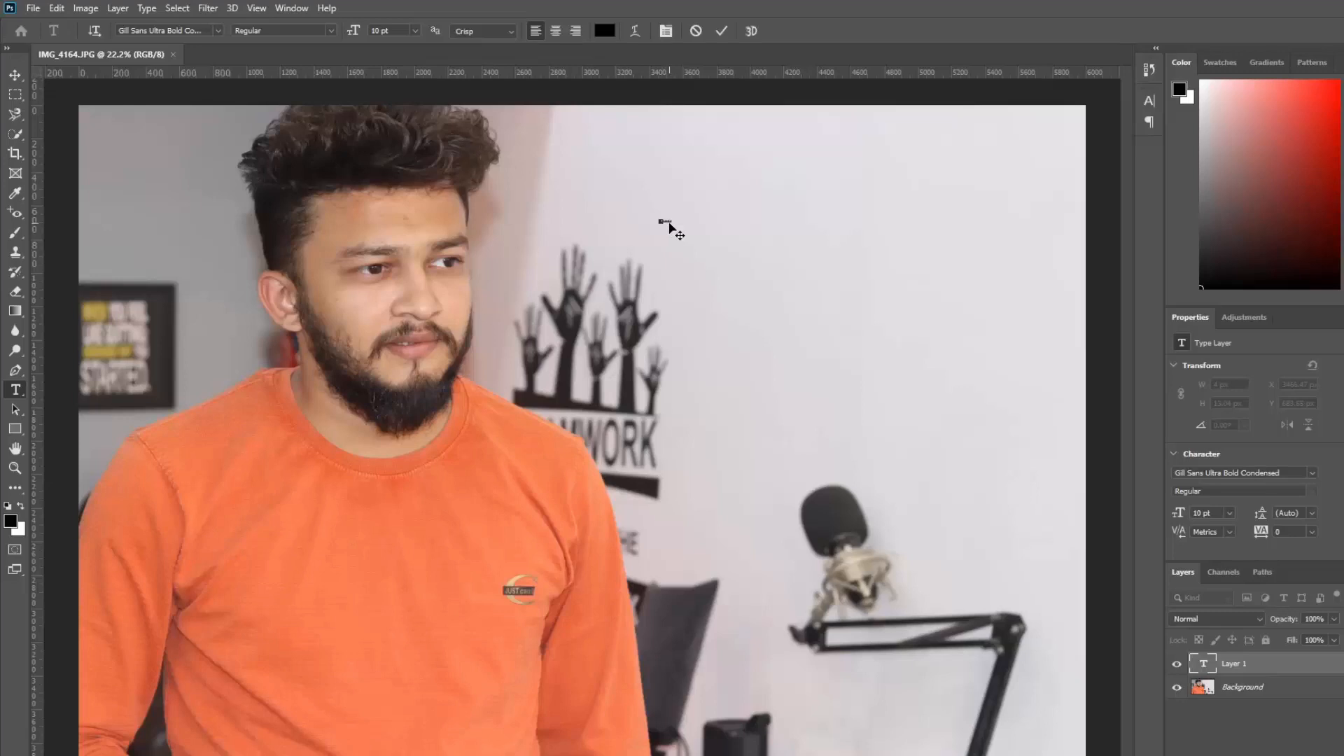
{"action": "scroll", "coordinate": [669, 224], "scroll_direction": "up", "scroll_amount": 10}
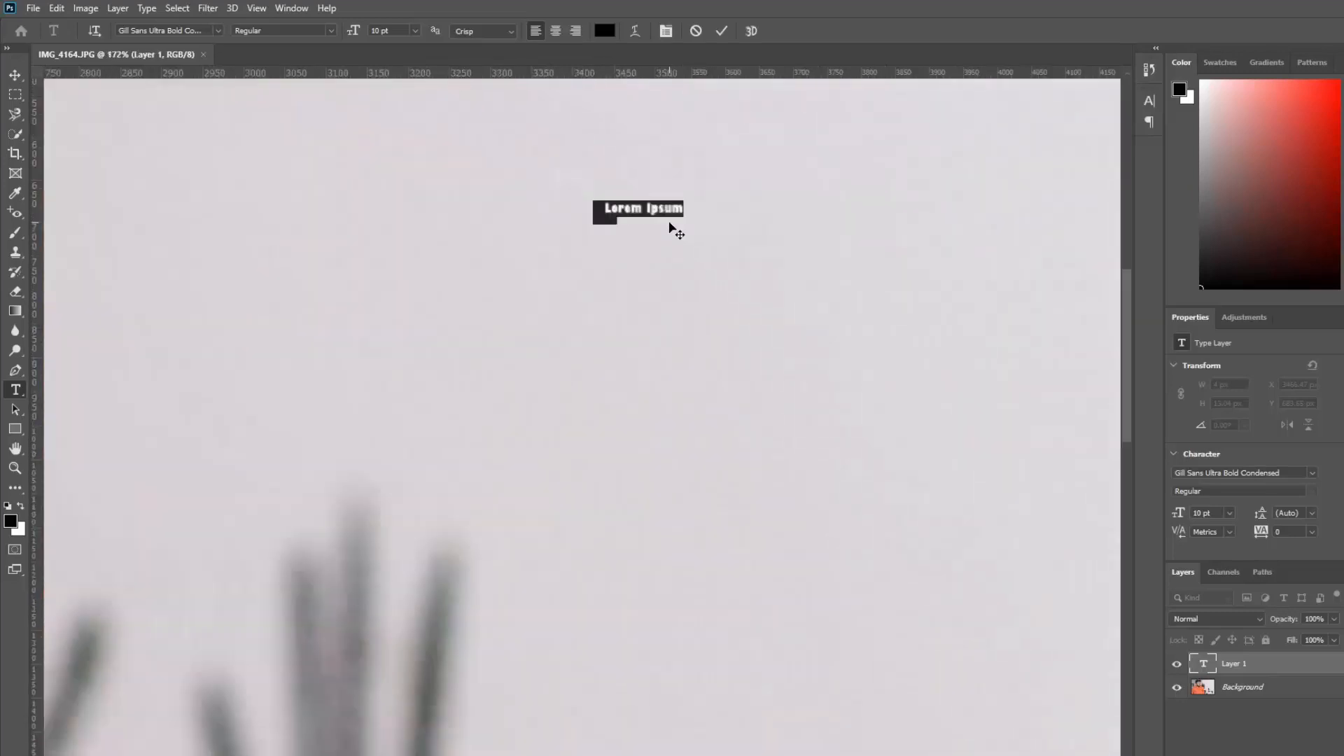
{"action": "scroll", "coordinate": [631, 218], "scroll_direction": "down", "scroll_amount": 7}
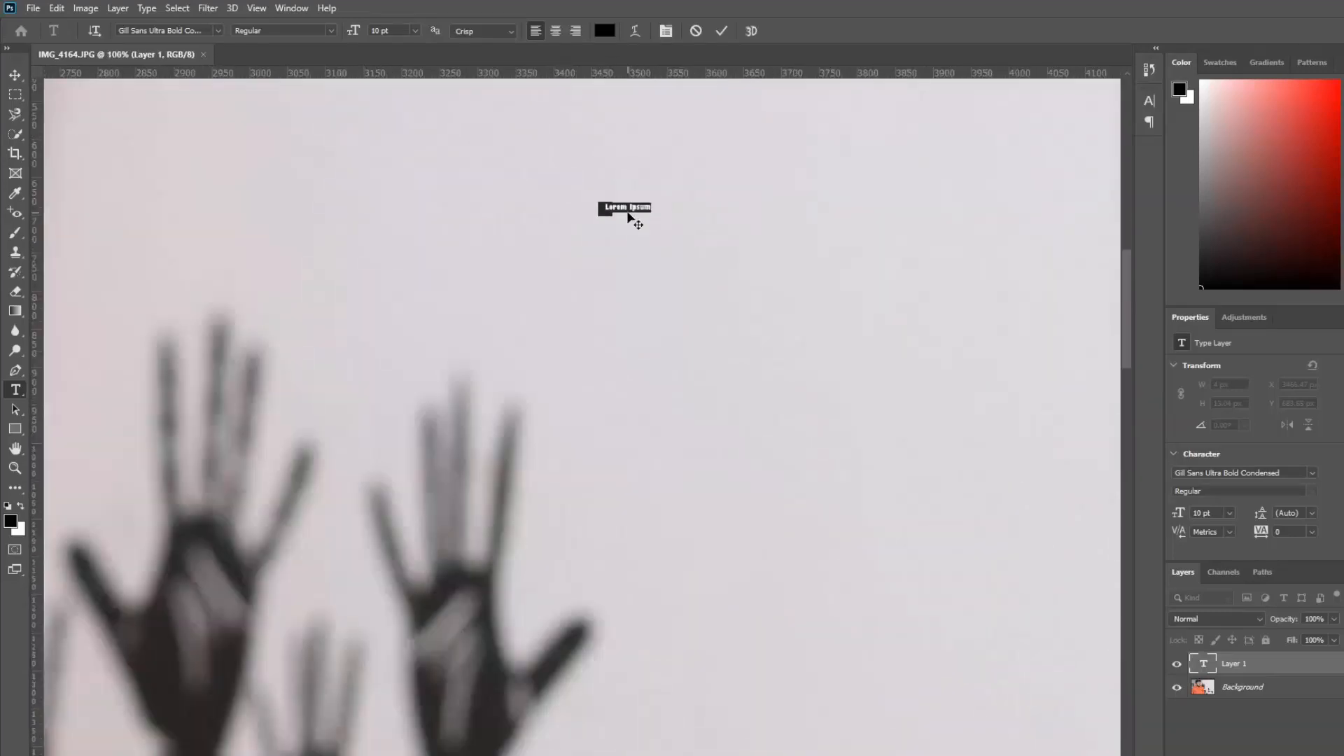
{"action": "scroll", "coordinate": [628, 217], "scroll_direction": "down", "scroll_amount": 3}
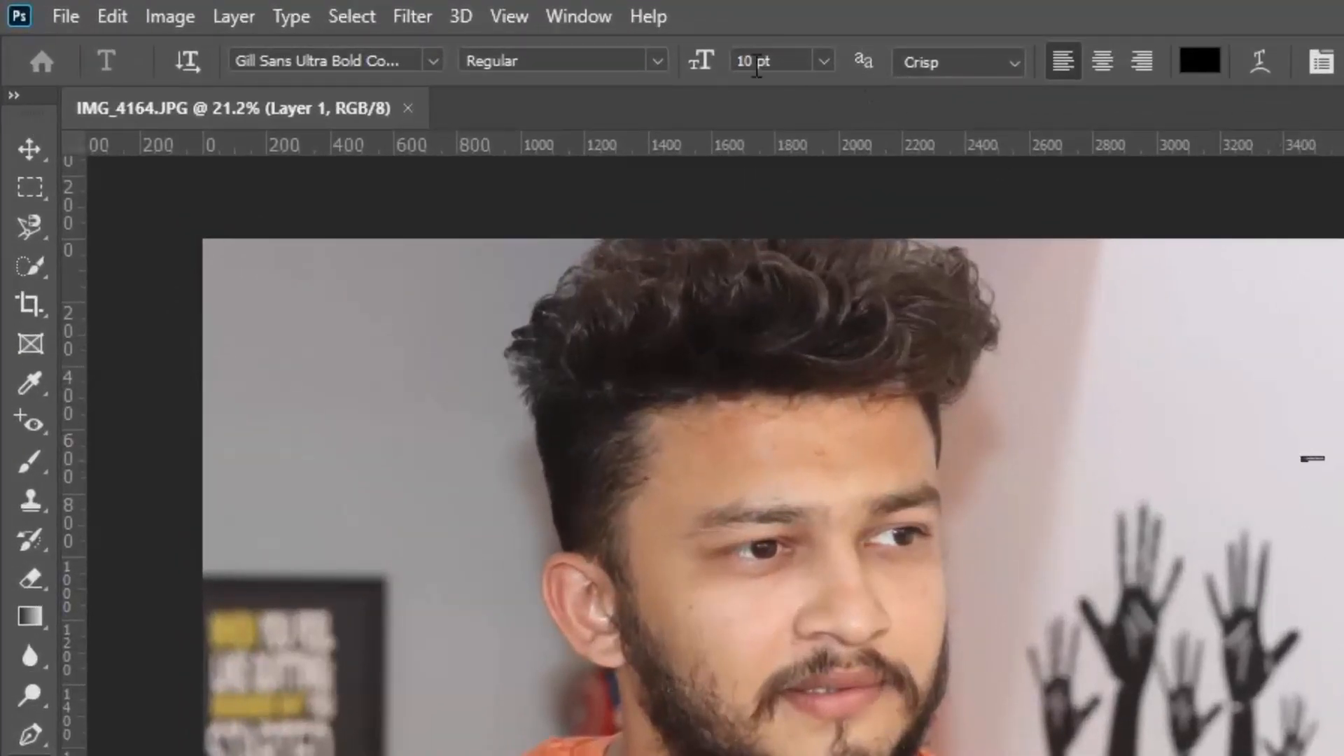
{"action": "left_click", "coordinate": [829, 58]}
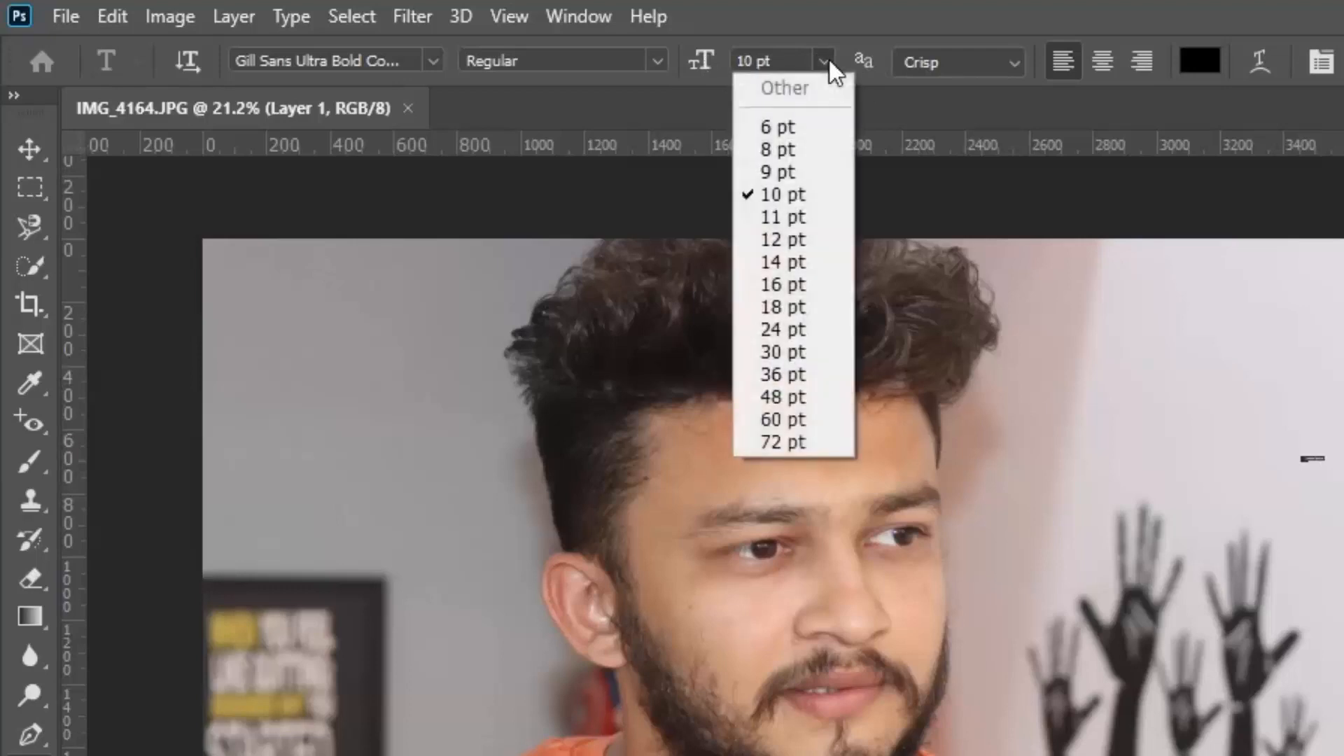
{"action": "left_click", "coordinate": [787, 442]}
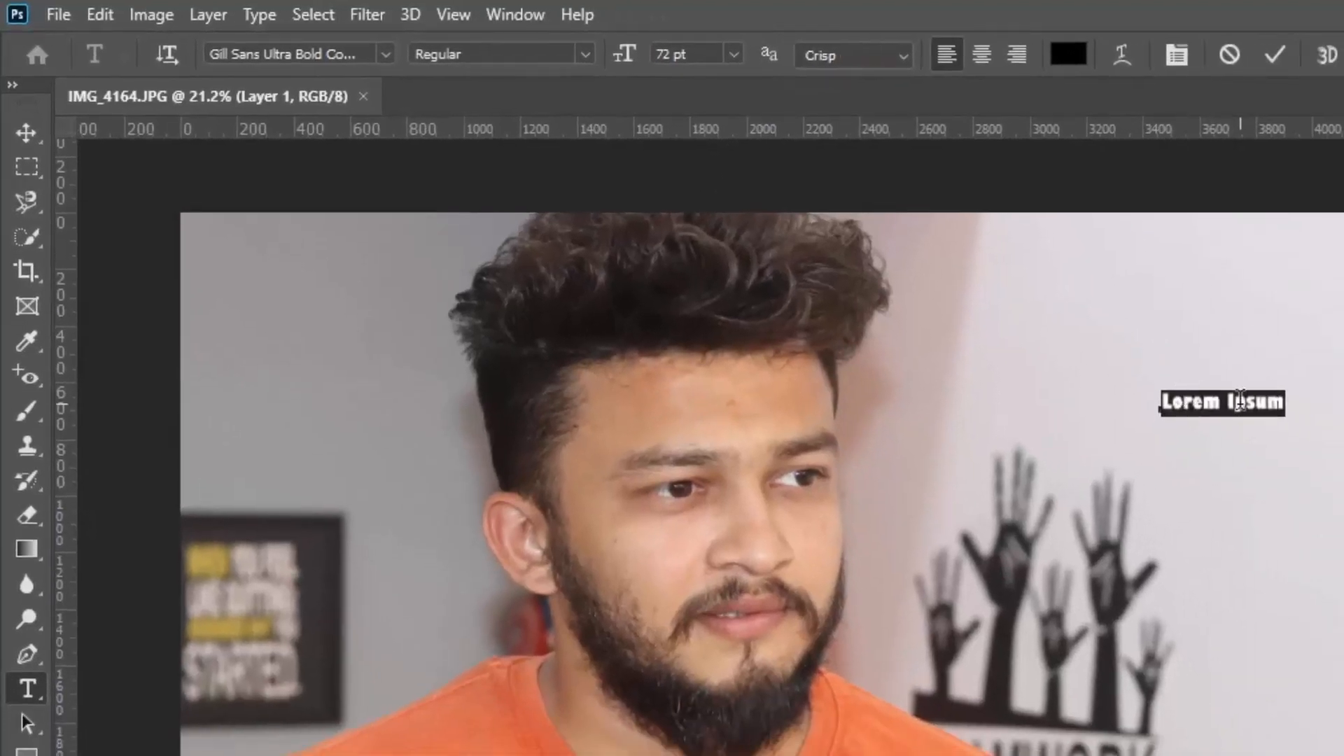
Enlarge the "Lorem Ipsum" text on the photo to 172 pt
{"action": "left_click", "coordinate": [1195, 399]}
{"action": "left_click_drag", "start_coordinate": [1195, 400], "coordinate": [1238, 391]}
{"action": "left_click", "coordinate": [659, 54]}
{"action": "type", "text": "1"}
{"action": "key", "text": "Return"}
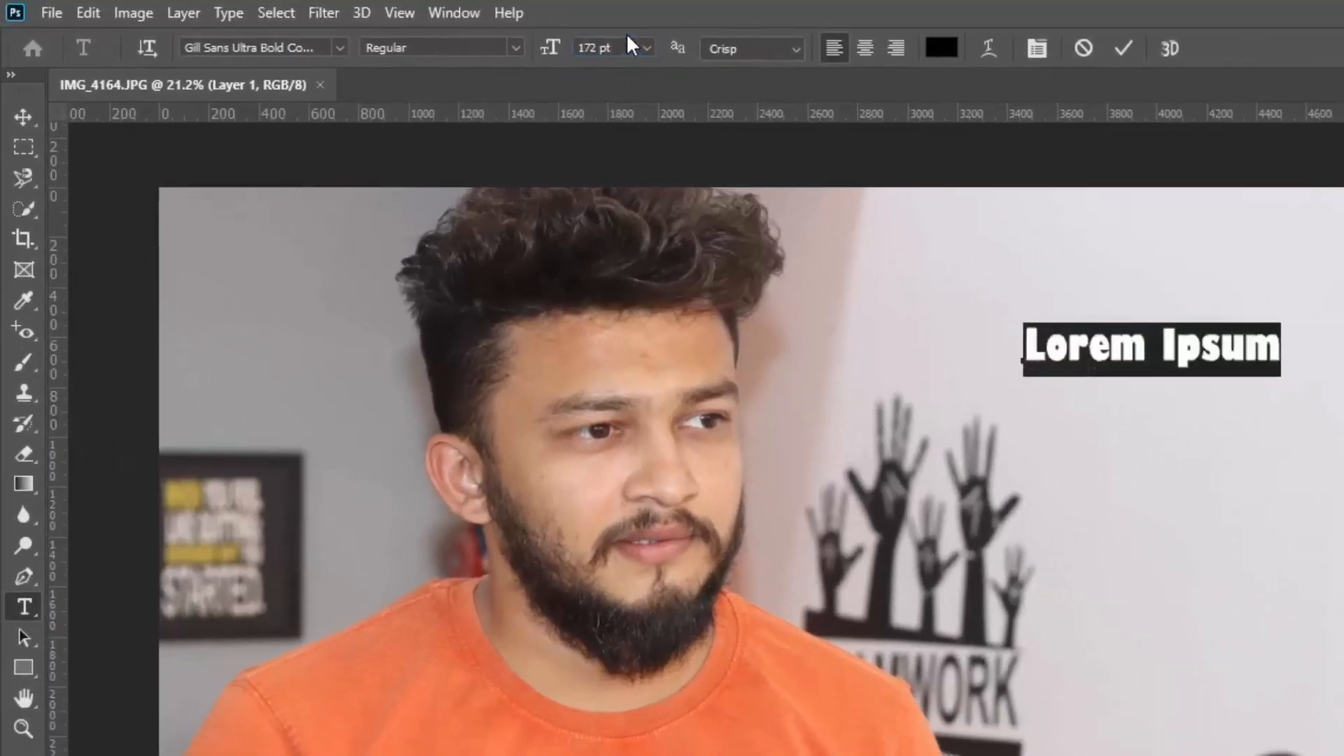
Reselect the whole text on the photo and set its size to 372 pt
{"action": "left_click", "coordinate": [1145, 327]}
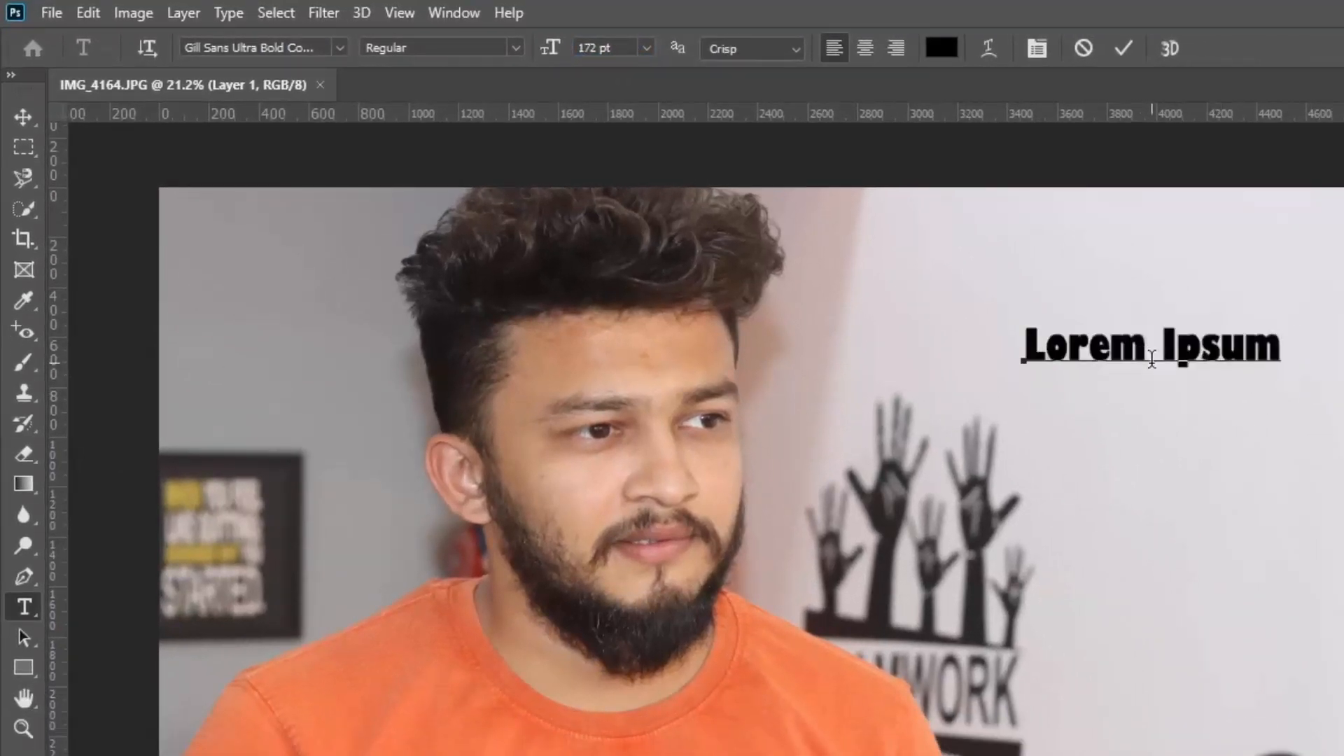
{"action": "triple_click", "coordinate": [1078, 335]}
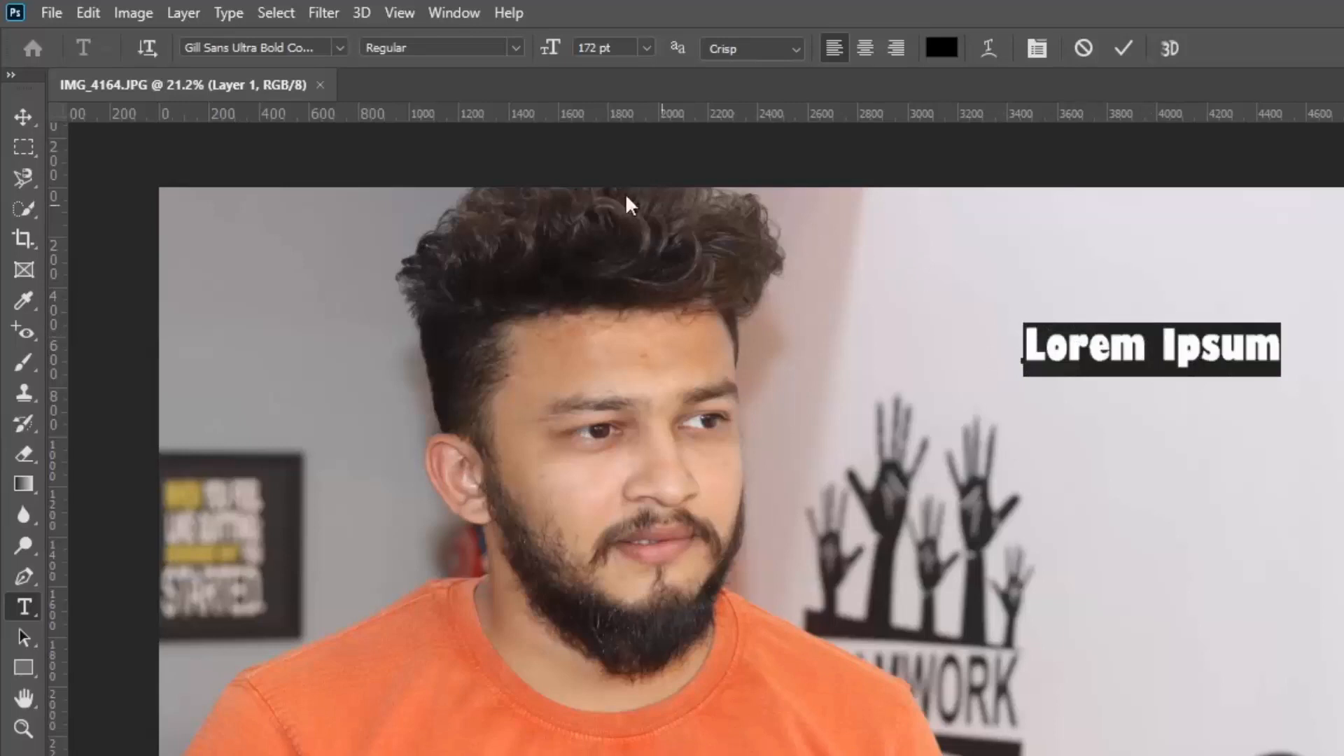
{"action": "key", "text": "BackSpace"}
{"action": "type", "text": "3"}
{"action": "key", "text": "Return"}
{"action": "left_click", "coordinate": [23, 117]}
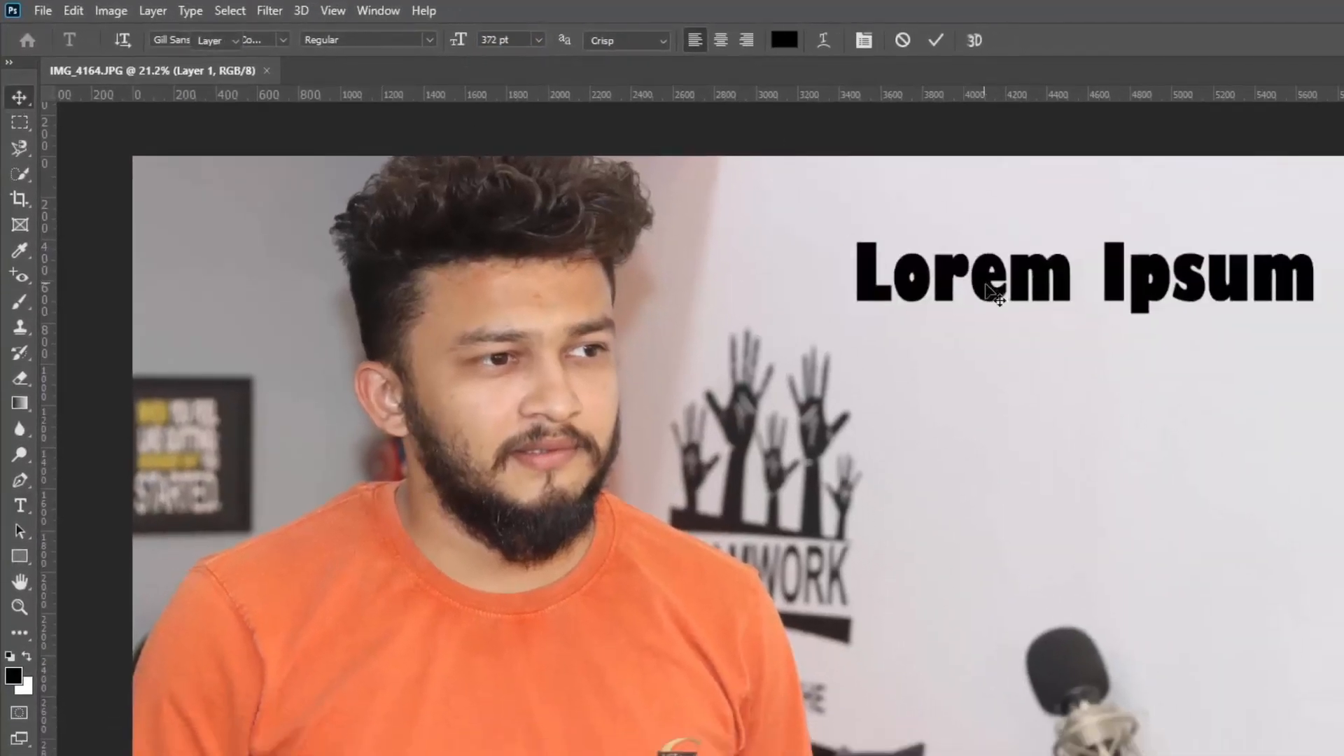
Move the "Lorem Ipsum" text slightly up and to the left on the wall and select all of it
{"action": "left_click_drag", "start_coordinate": [986, 283], "coordinate": [959, 260]}
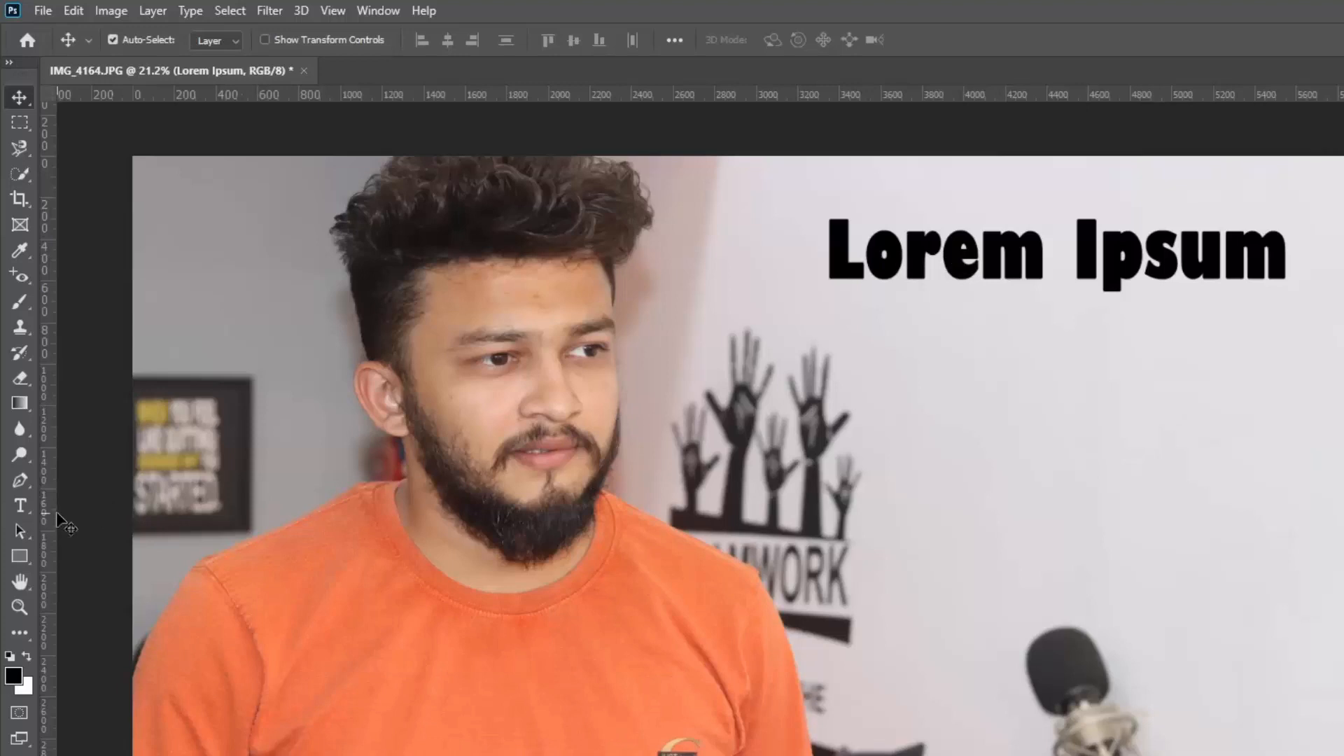
{"action": "key", "text": "t"}
{"action": "left_click", "coordinate": [907, 252]}
{"action": "triple_click", "coordinate": [981, 252]}
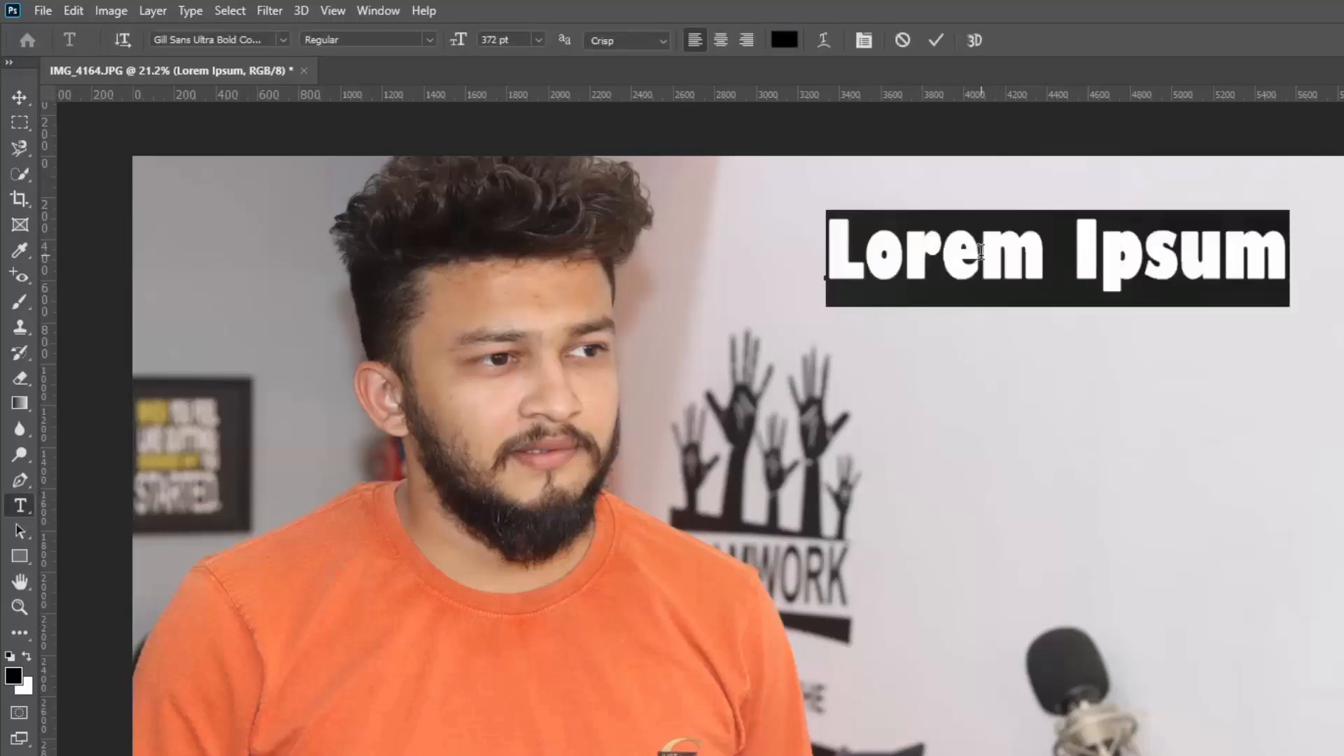
Switch the selected text to vertical orientation and back to horizontal
{"action": "left_click", "coordinate": [125, 40]}
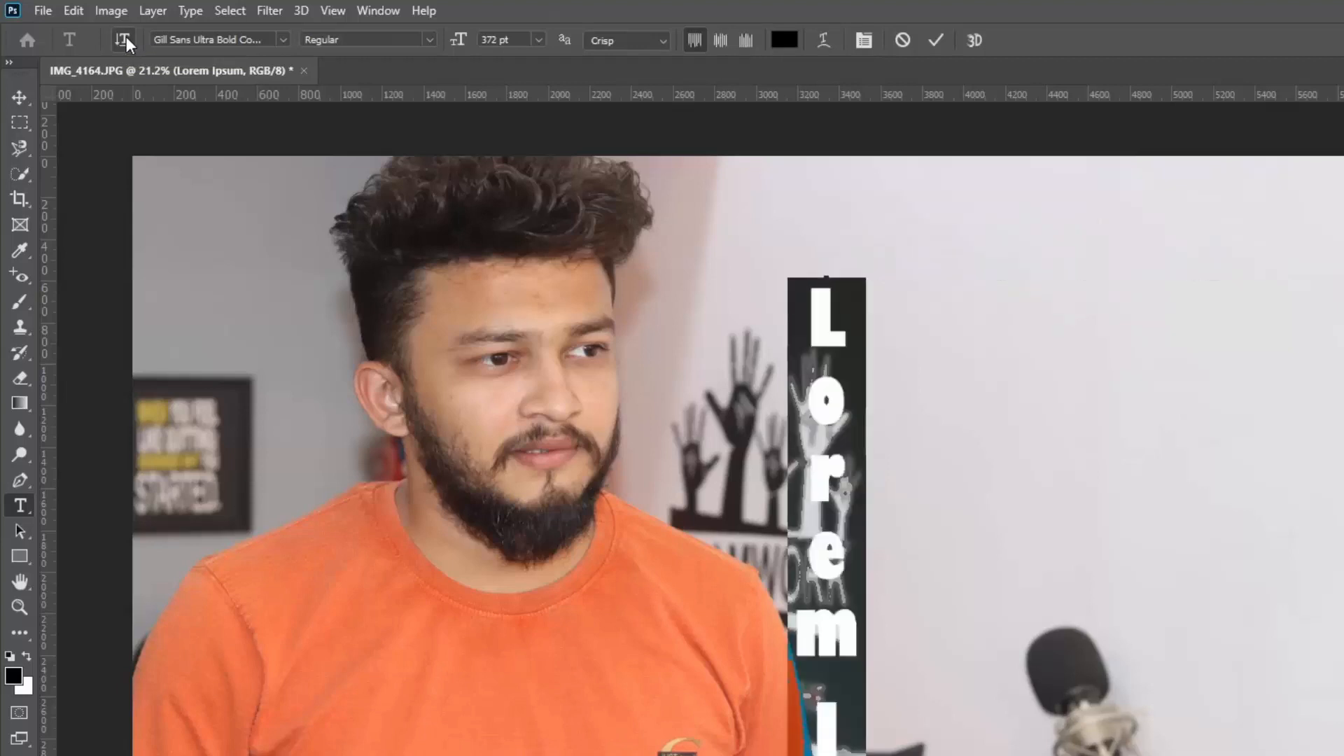
{"action": "left_click", "coordinate": [125, 38]}
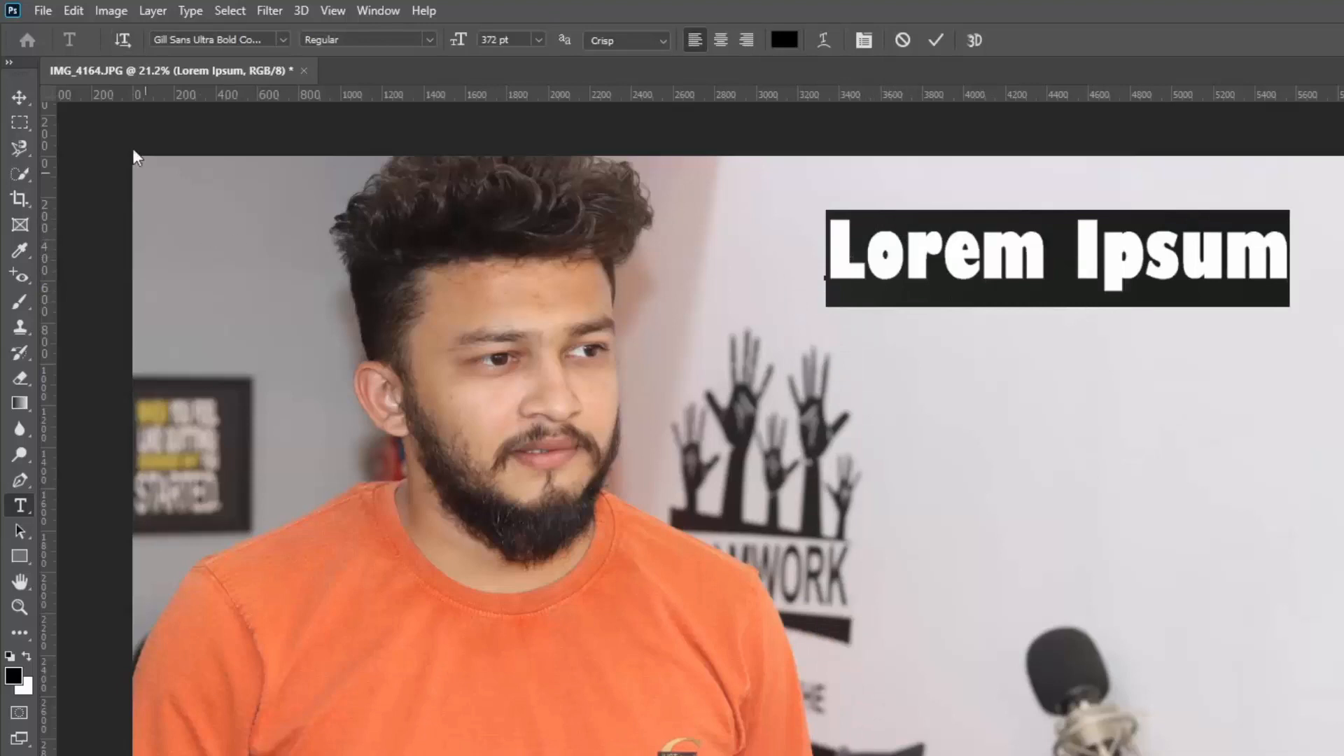
Preview fonts such as Broadway and Brush Script MT on the text, then choose Gill Sans Ultra Bold Condensed
{"action": "left_click", "coordinate": [284, 40]}
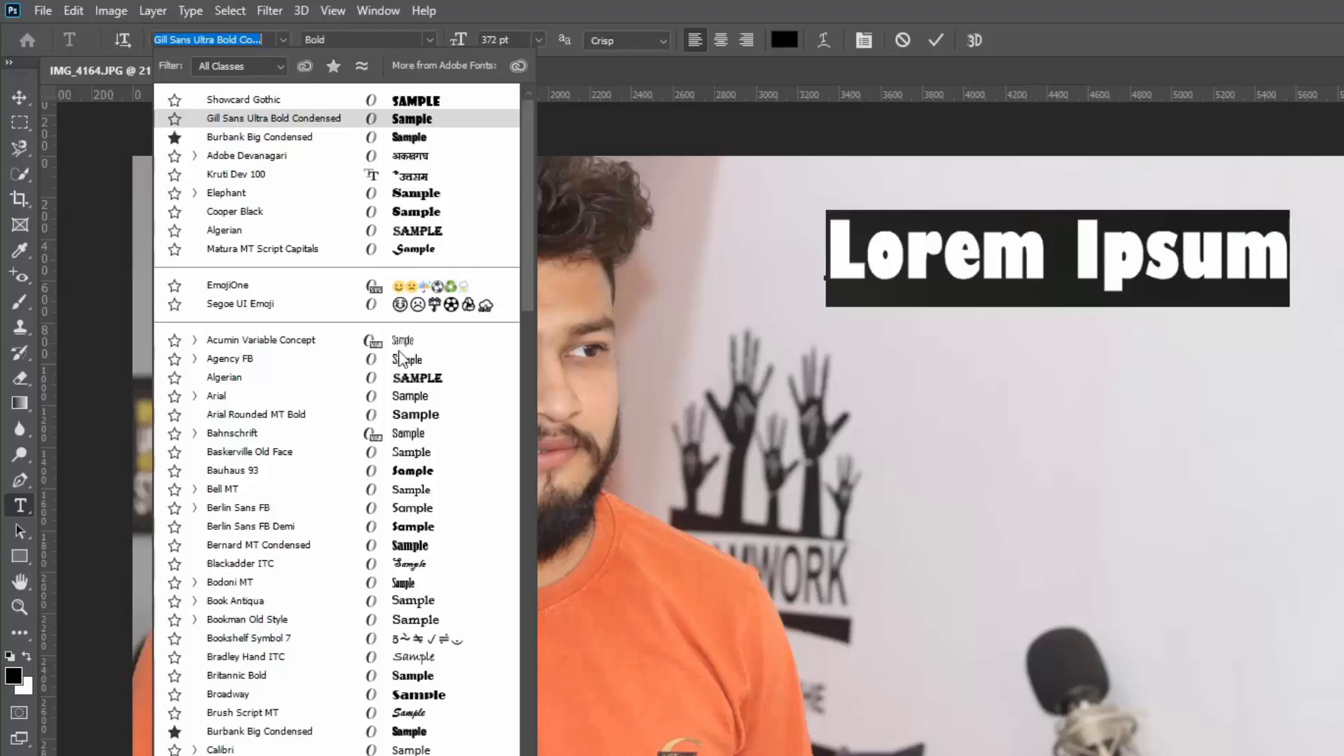
{"action": "key", "text": "Down"}
{"action": "key", "text": "Down"}
{"action": "key", "text": "Down"}
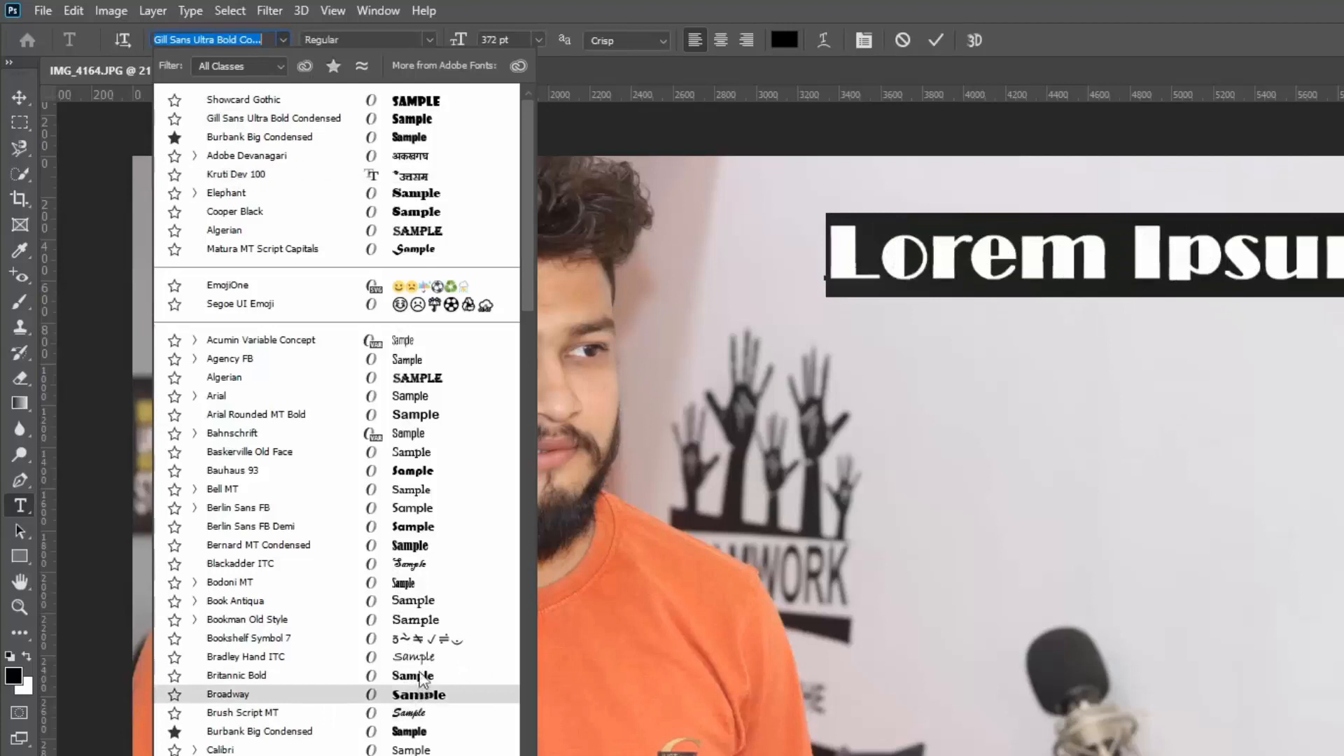
{"action": "scroll", "coordinate": [423, 646], "scroll_direction": "down", "scroll_amount": 2}
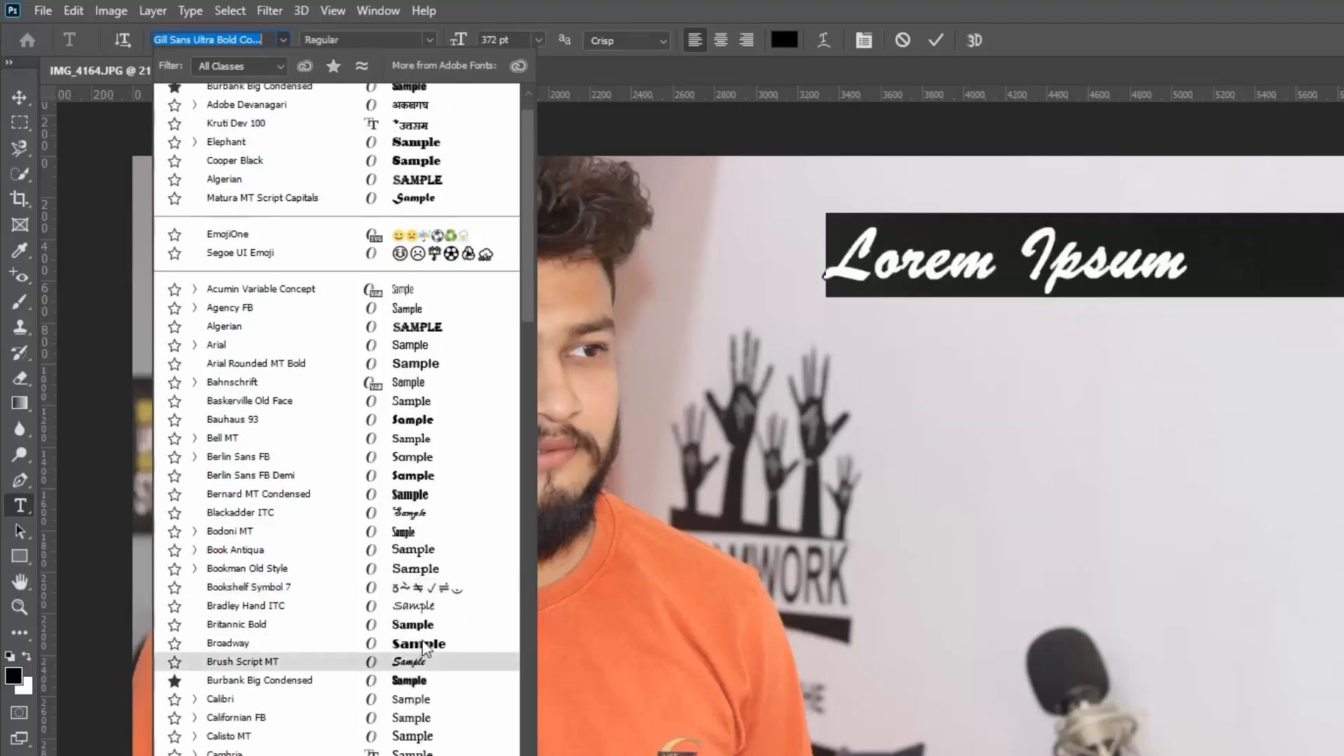
{"action": "scroll", "coordinate": [423, 646], "scroll_direction": "up", "scroll_amount": 1}
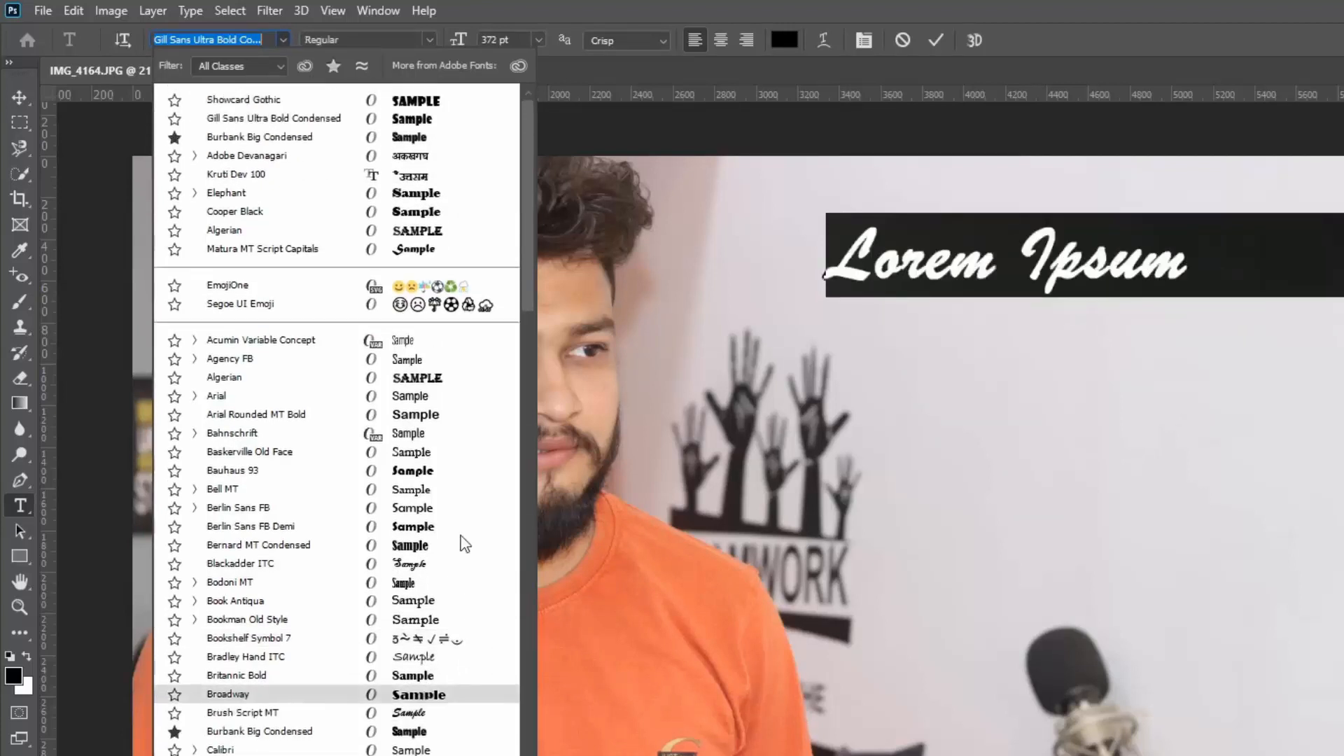
{"action": "left_click", "coordinate": [424, 124]}
Filter the font list to the Serif class, then to the Blackletter class
{"action": "left_click", "coordinate": [283, 39]}
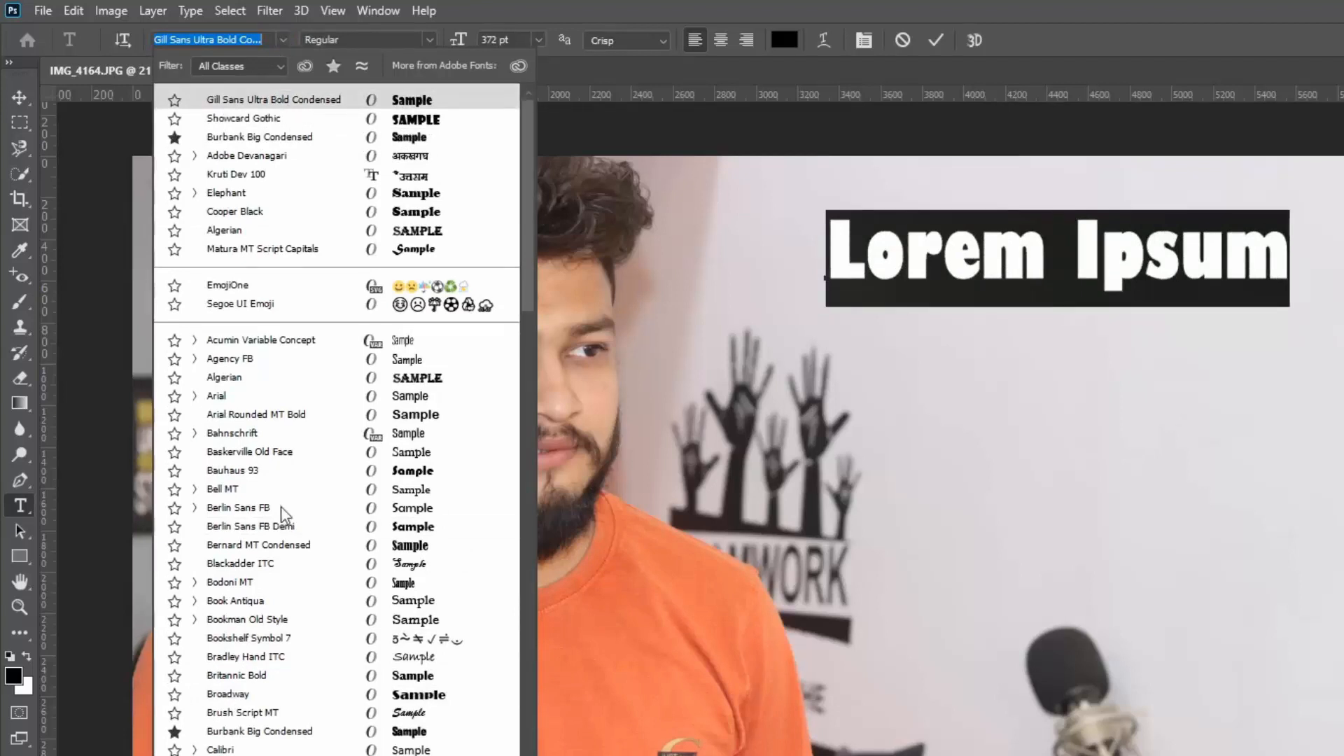
{"action": "left_click", "coordinate": [279, 65]}
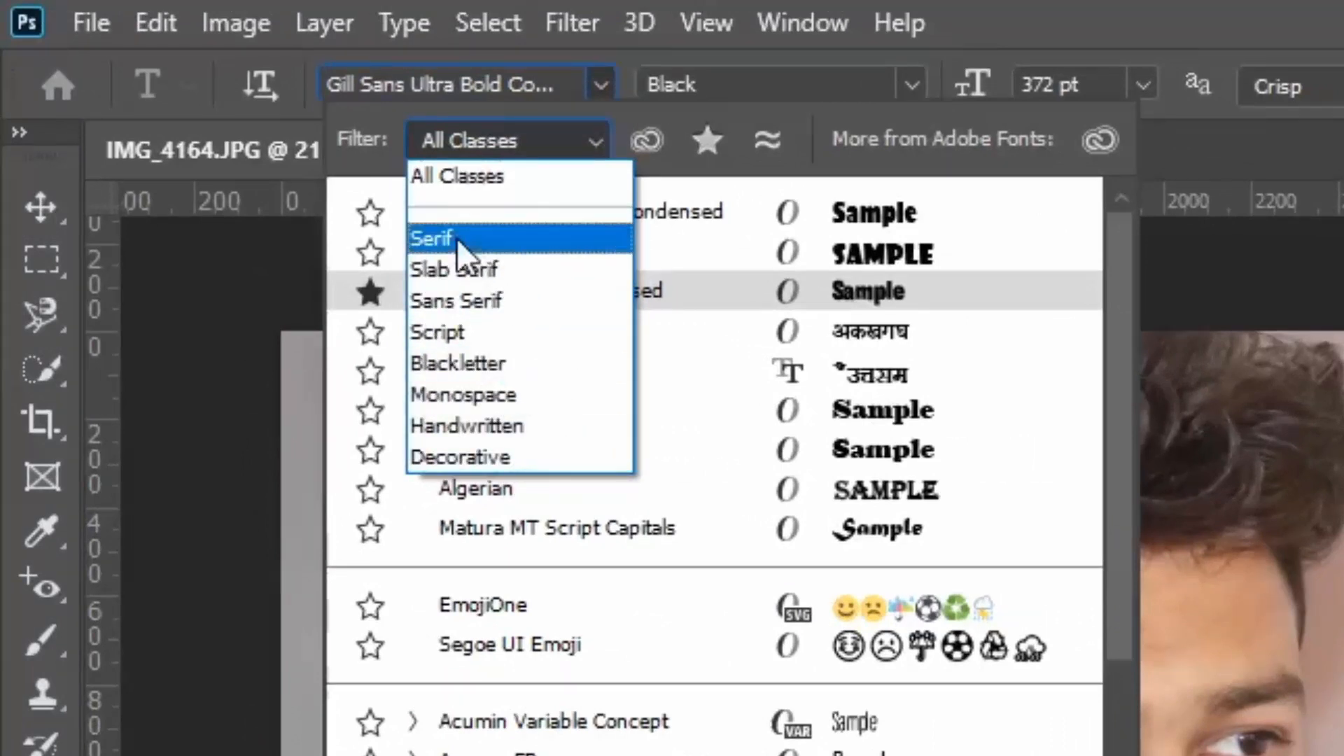
{"action": "left_click", "coordinate": [498, 246]}
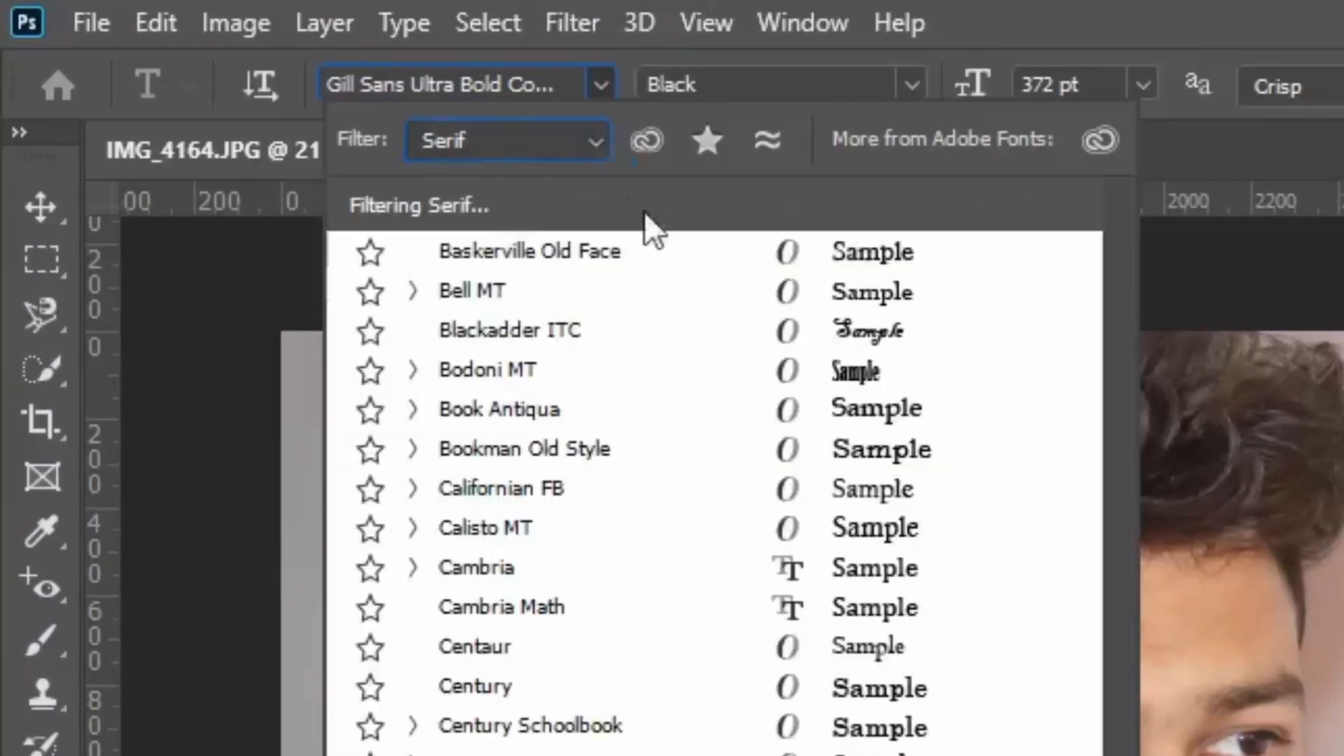
{"action": "left_click", "coordinate": [493, 147]}
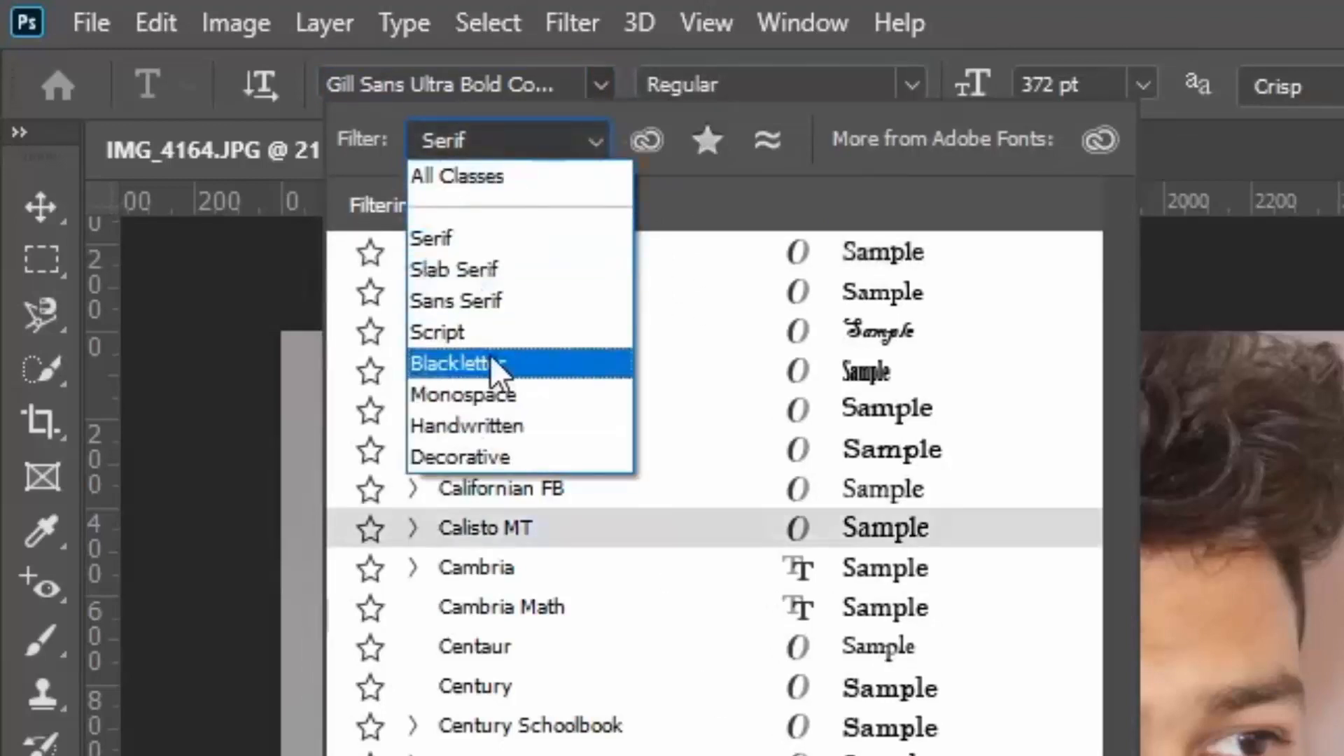
{"action": "left_click", "coordinate": [521, 364]}
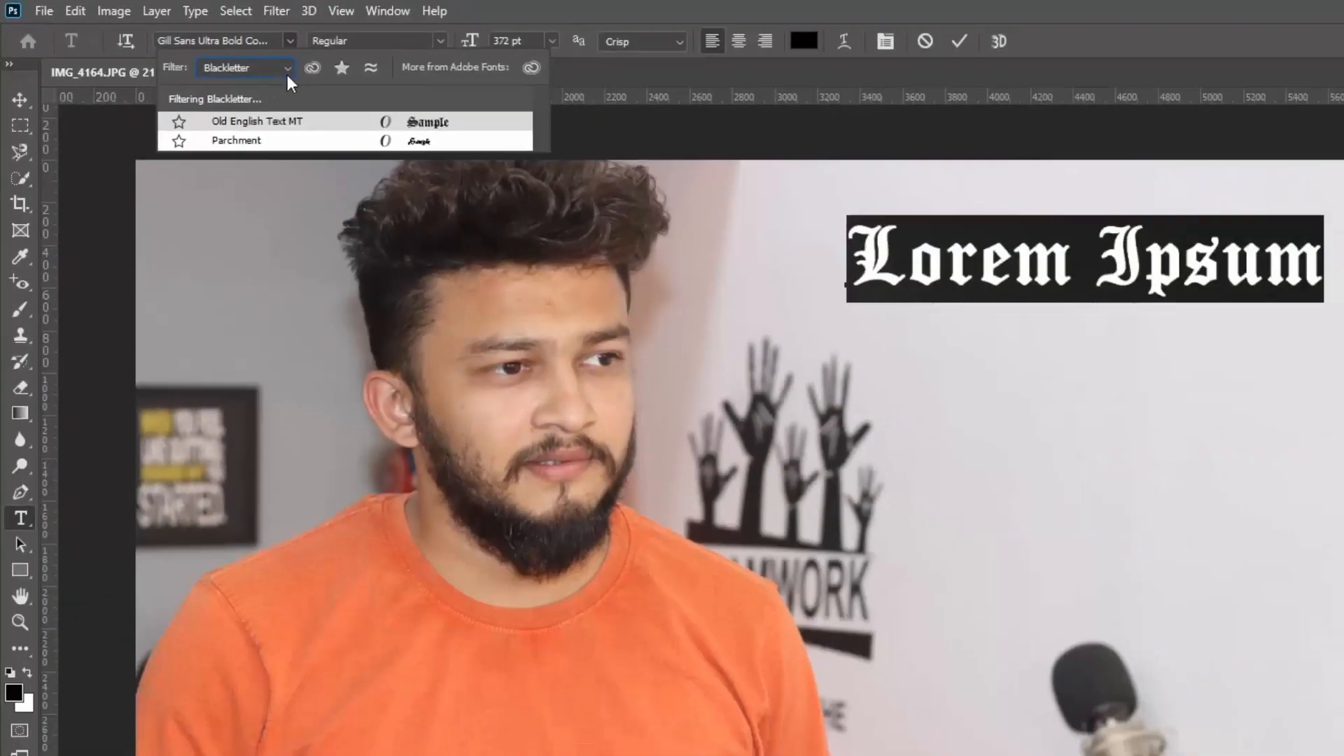
Set the text's font to Burbank Big Condensed and reselect the whole "Lorem Ipsum" text
{"action": "left_click", "coordinate": [287, 69]}
{"action": "left_click", "coordinate": [941, 270]}
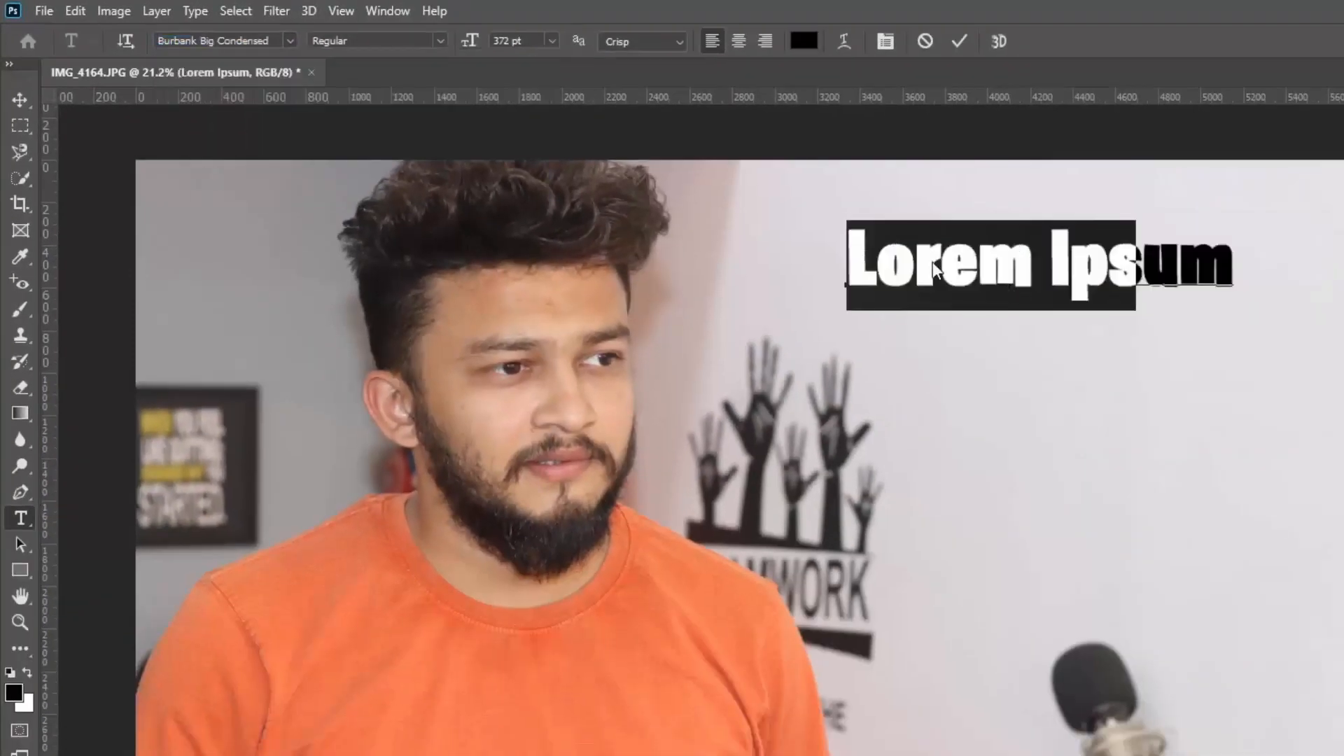
{"action": "left_click", "coordinate": [939, 259]}
{"action": "left_click", "coordinate": [1011, 259]}
{"action": "triple_click", "coordinate": [1012, 259]}
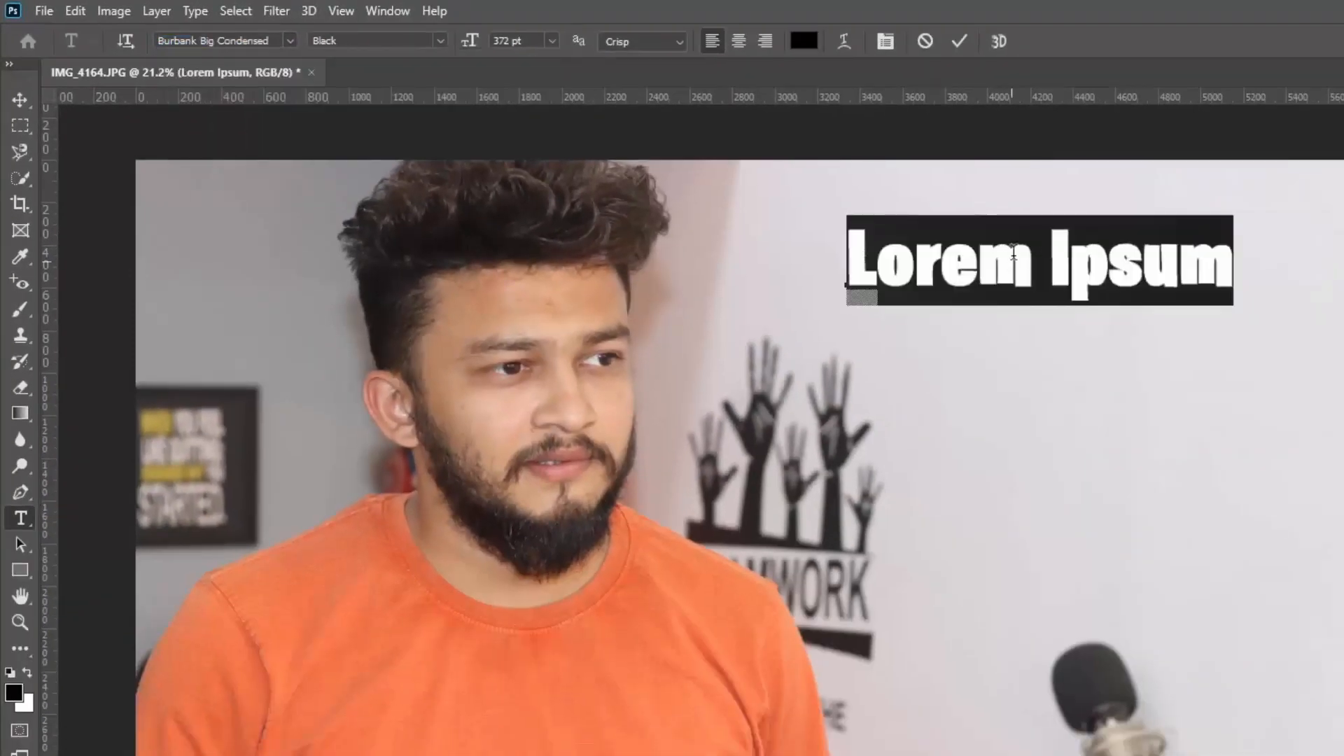
Try the selected text at 462 pt, then set its size to 272 pt
{"action": "left_click_drag", "start_coordinate": [472, 40], "coordinate": [568, 44]}
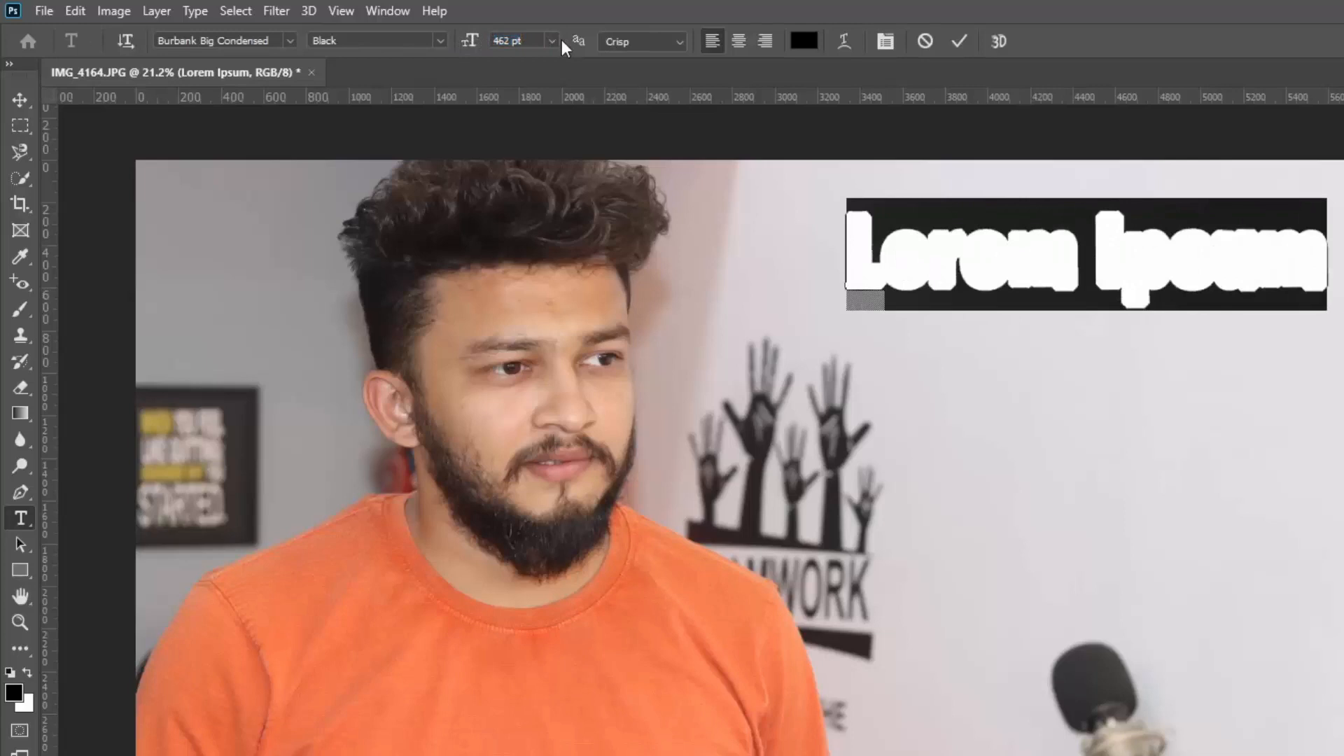
{"action": "left_click", "coordinate": [552, 41]}
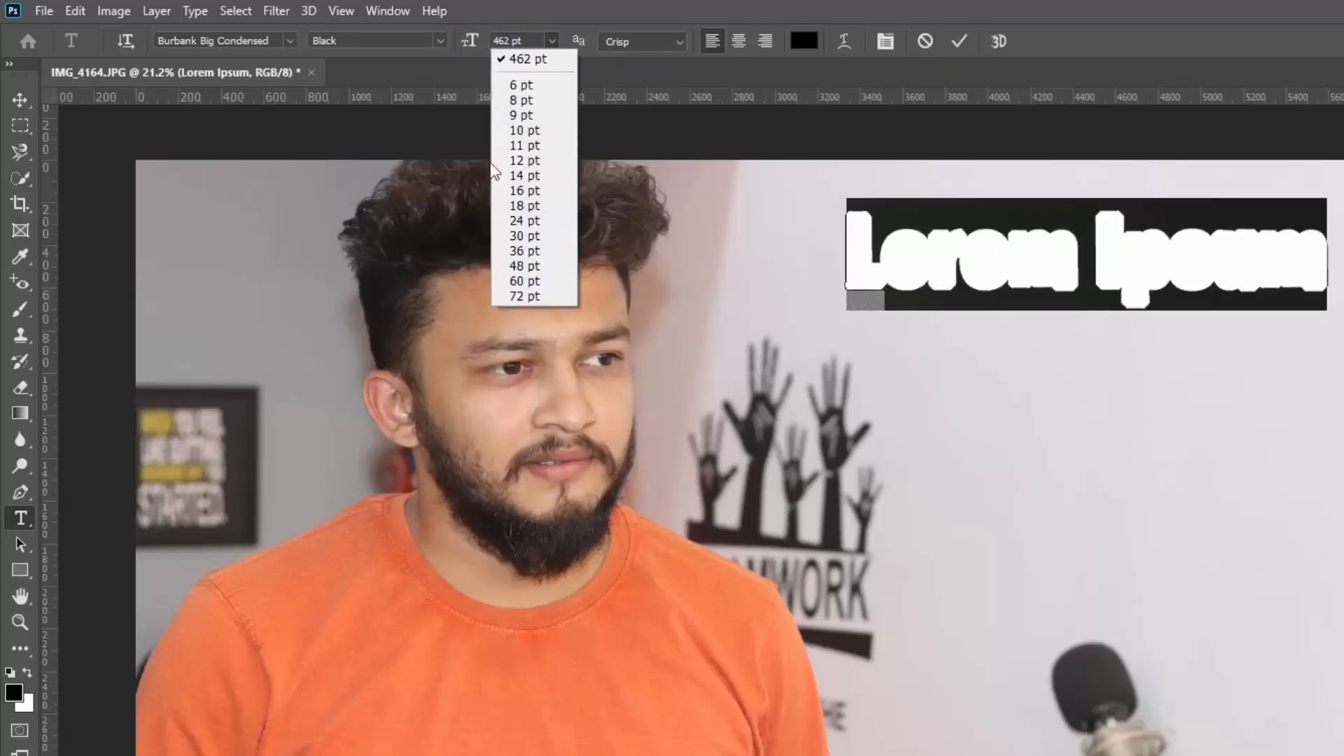
{"action": "left_click", "coordinate": [471, 42]}
{"action": "left_click", "coordinate": [476, 46]}
{"action": "left_click_drag", "start_coordinate": [467, 46], "coordinate": [465, 46]}
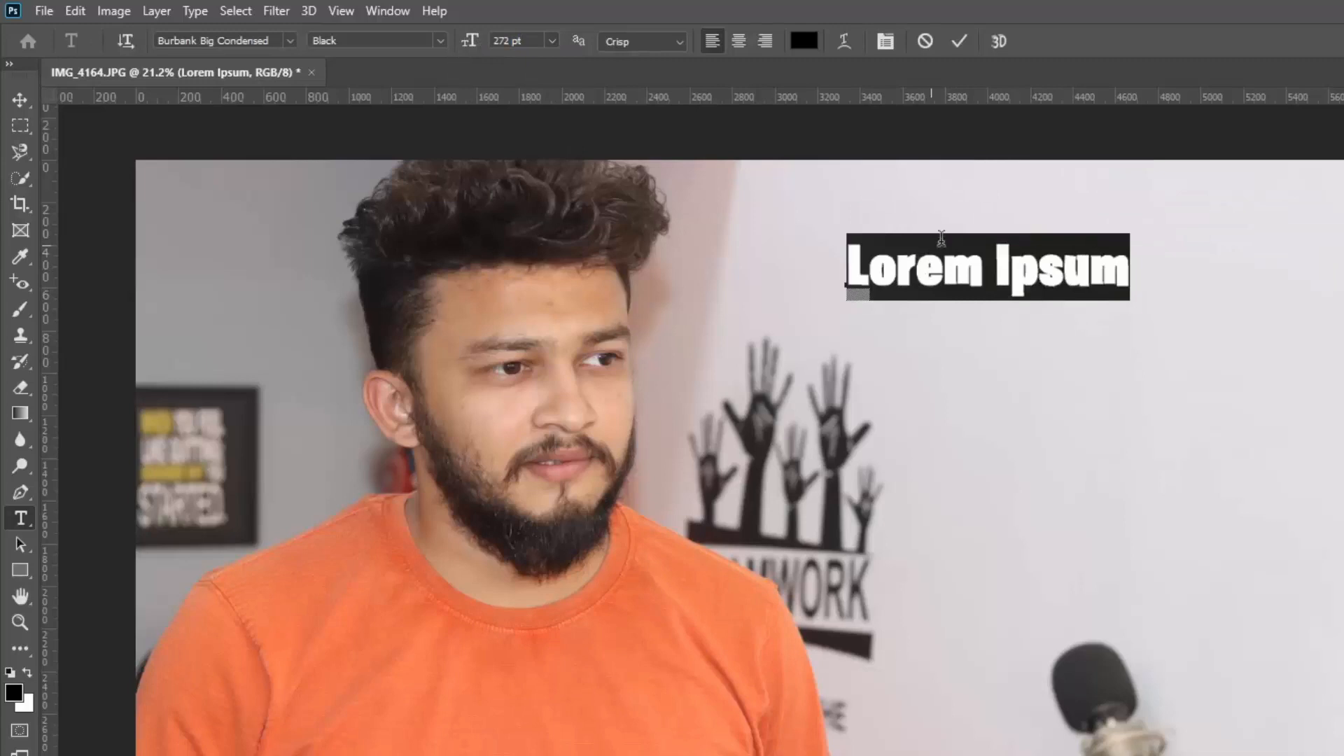
View the available anti-aliasing methods for the text without choosing one
{"action": "left_click", "coordinate": [670, 42]}
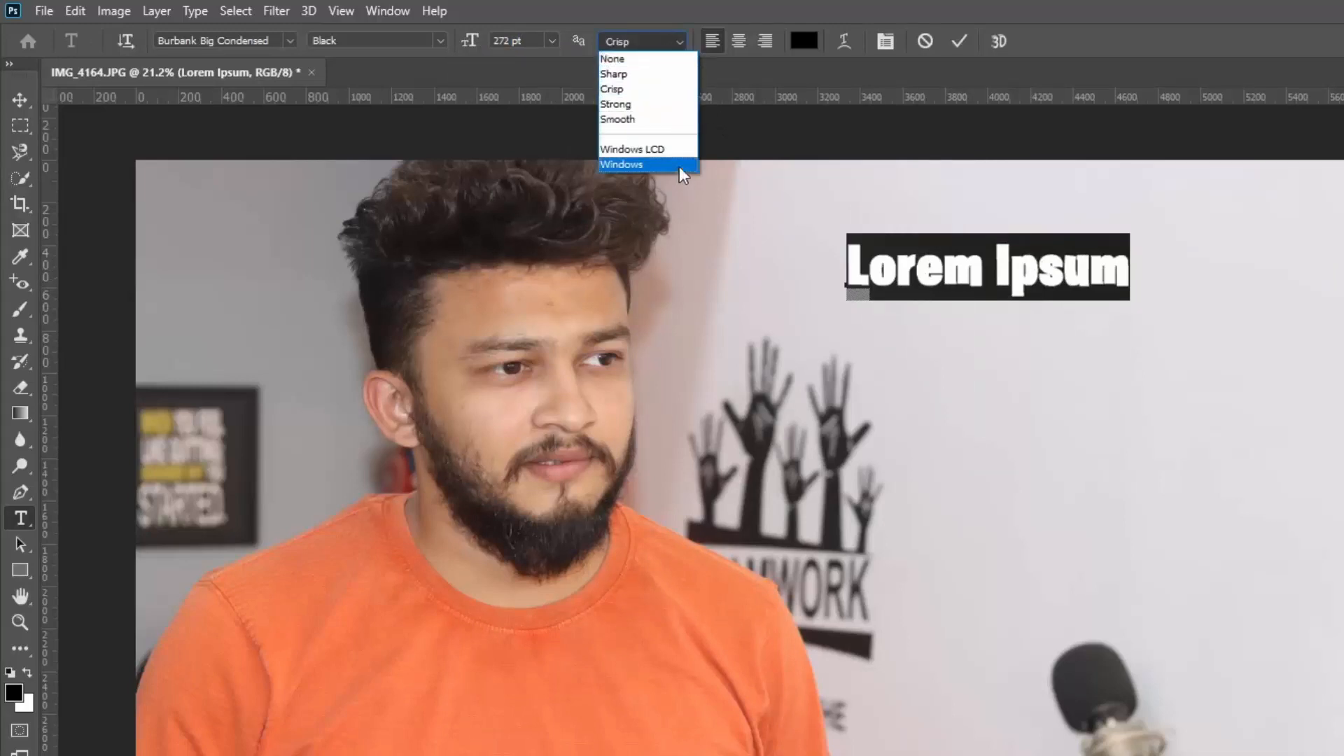
{"action": "left_click", "coordinate": [863, 250]}
Enlarge the text proportionally with Free Transform to about 610 pt and move it up and left above the raised-hands graphic
{"action": "left_click", "coordinate": [24, 105]}
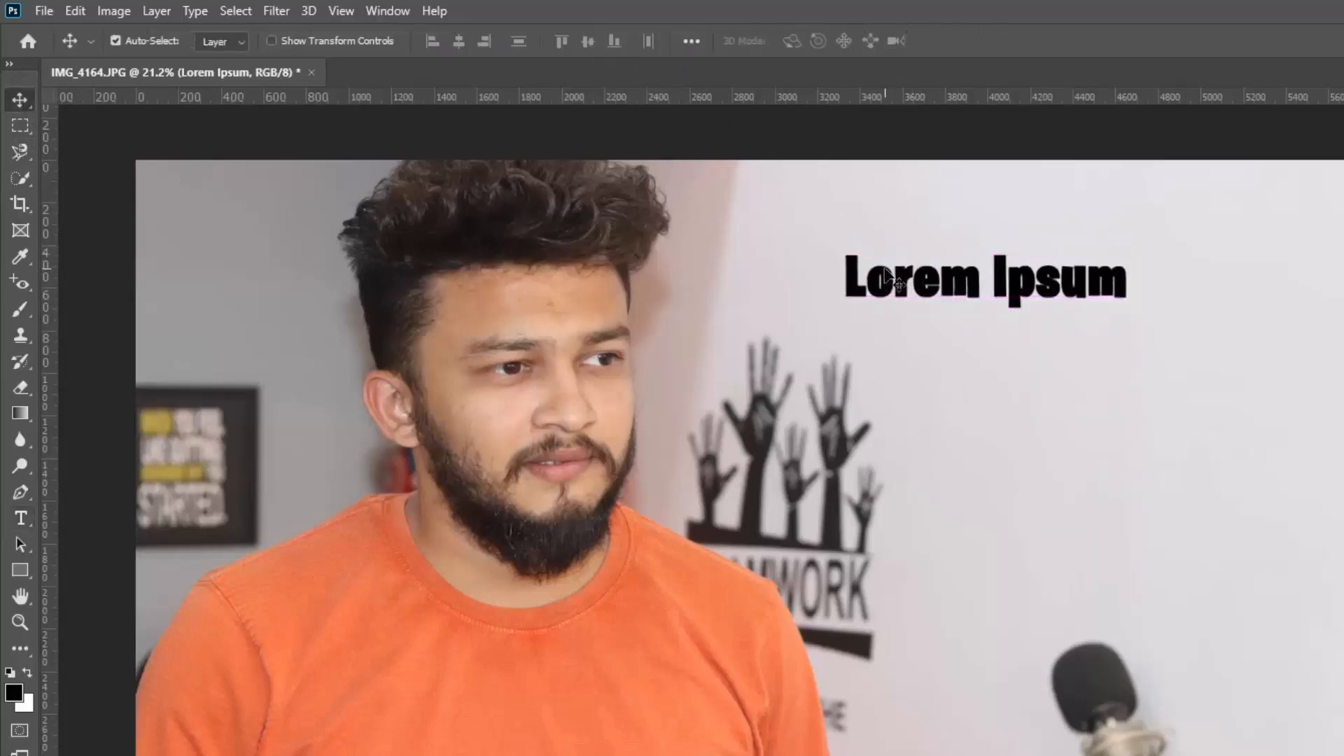
{"action": "key", "text": "ctrl"}
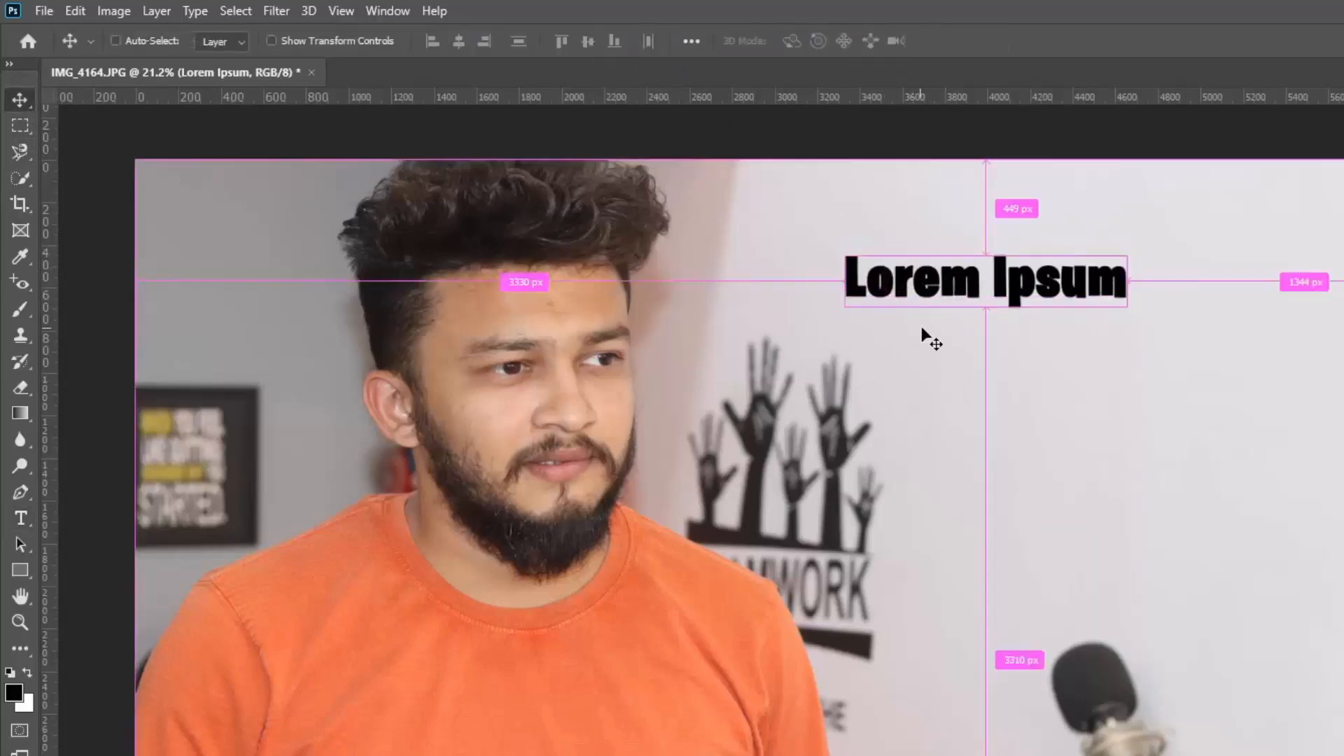
{"action": "key", "text": "ctrl+t"}
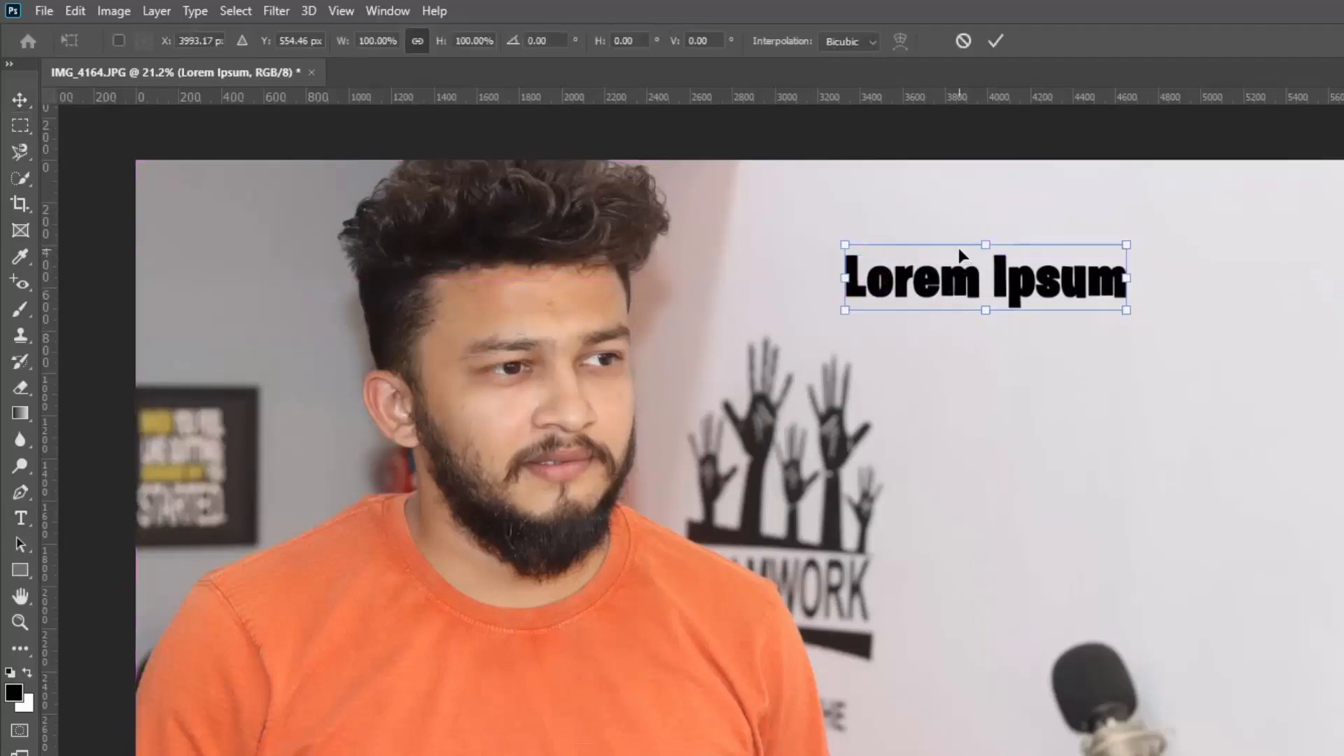
{"action": "left_click_drag", "start_coordinate": [1127, 311], "coordinate": [1316, 435]}
{"action": "left_click_drag", "start_coordinate": [963, 307], "coordinate": [844, 254]}
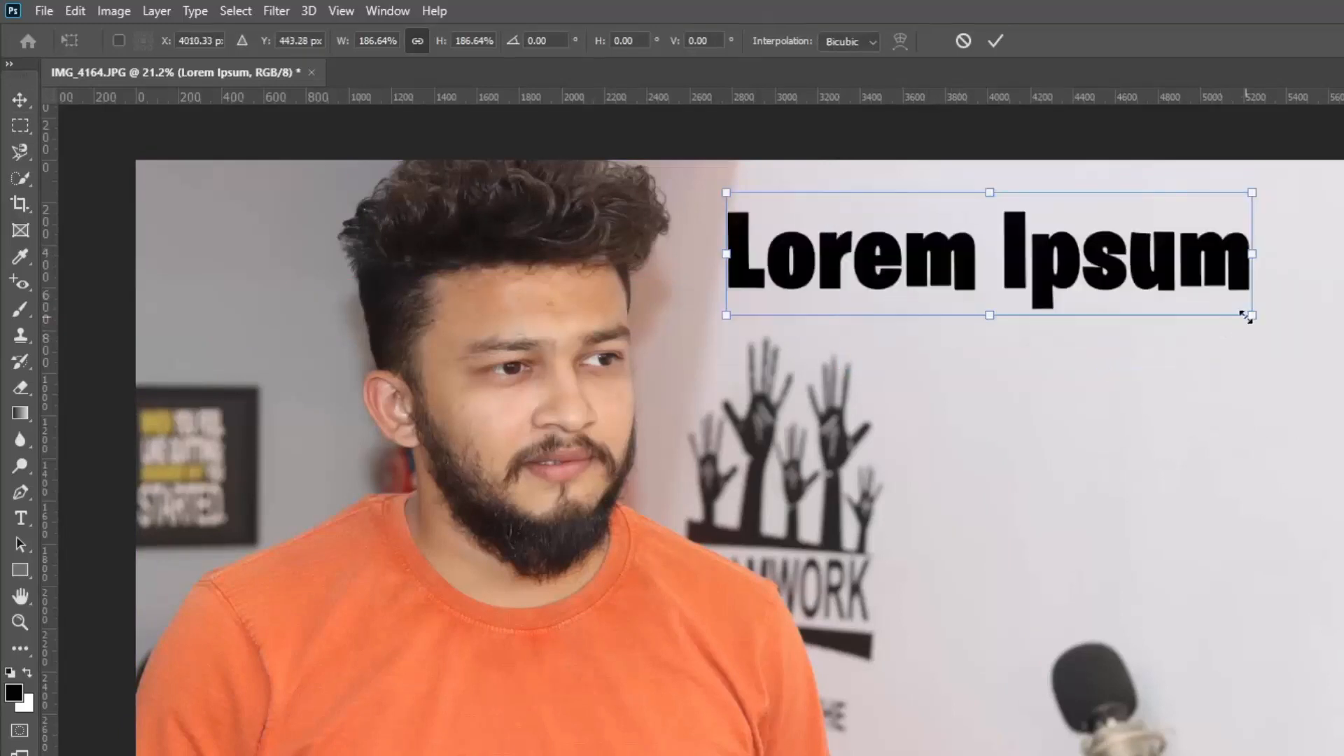
{"action": "left_click_drag", "start_coordinate": [1252, 316], "coordinate": [1343, 341]}
{"action": "left_click", "coordinate": [994, 40]}
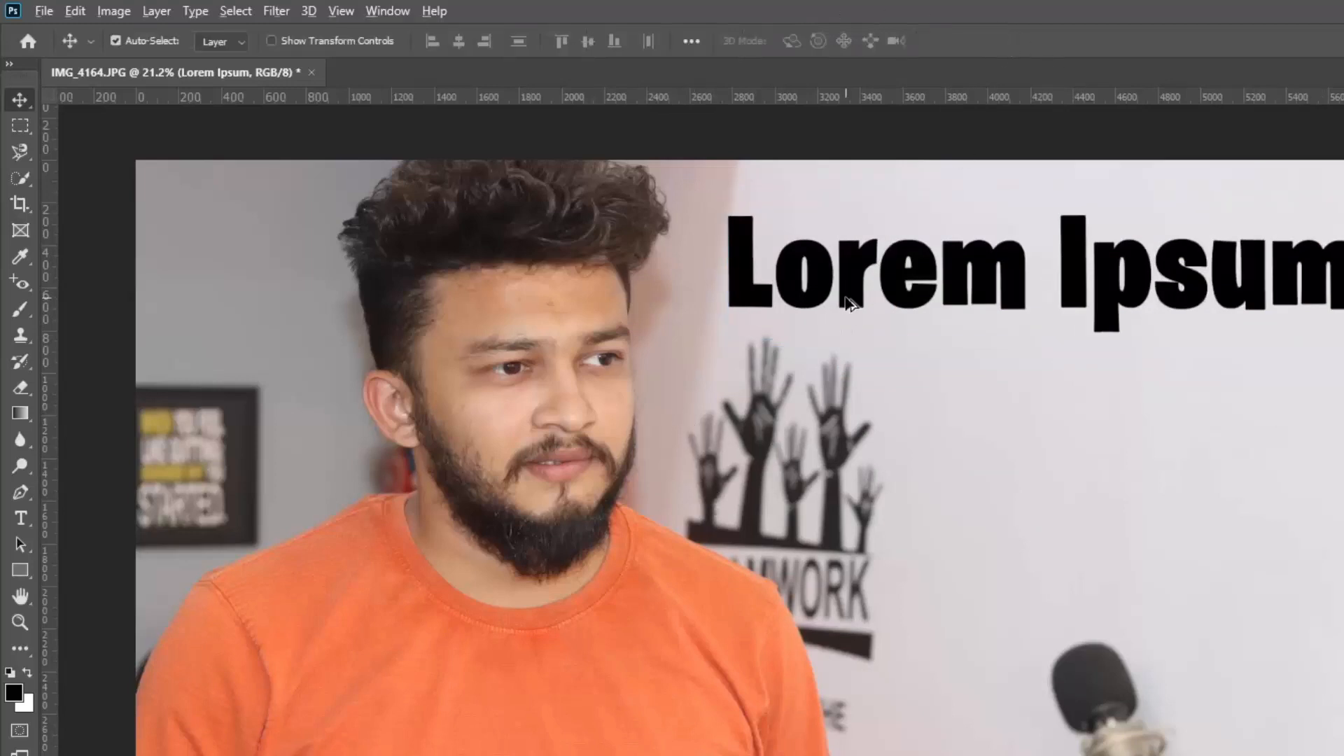
Select the whole "Lorem Ipsum" text and set its anti-aliasing method to Sharp
{"action": "scroll", "coordinate": [849, 301], "scroll_direction": "up", "scroll_amount": 8}
{"action": "scroll", "coordinate": [444, 270], "scroll_direction": "up", "scroll_amount": 5}
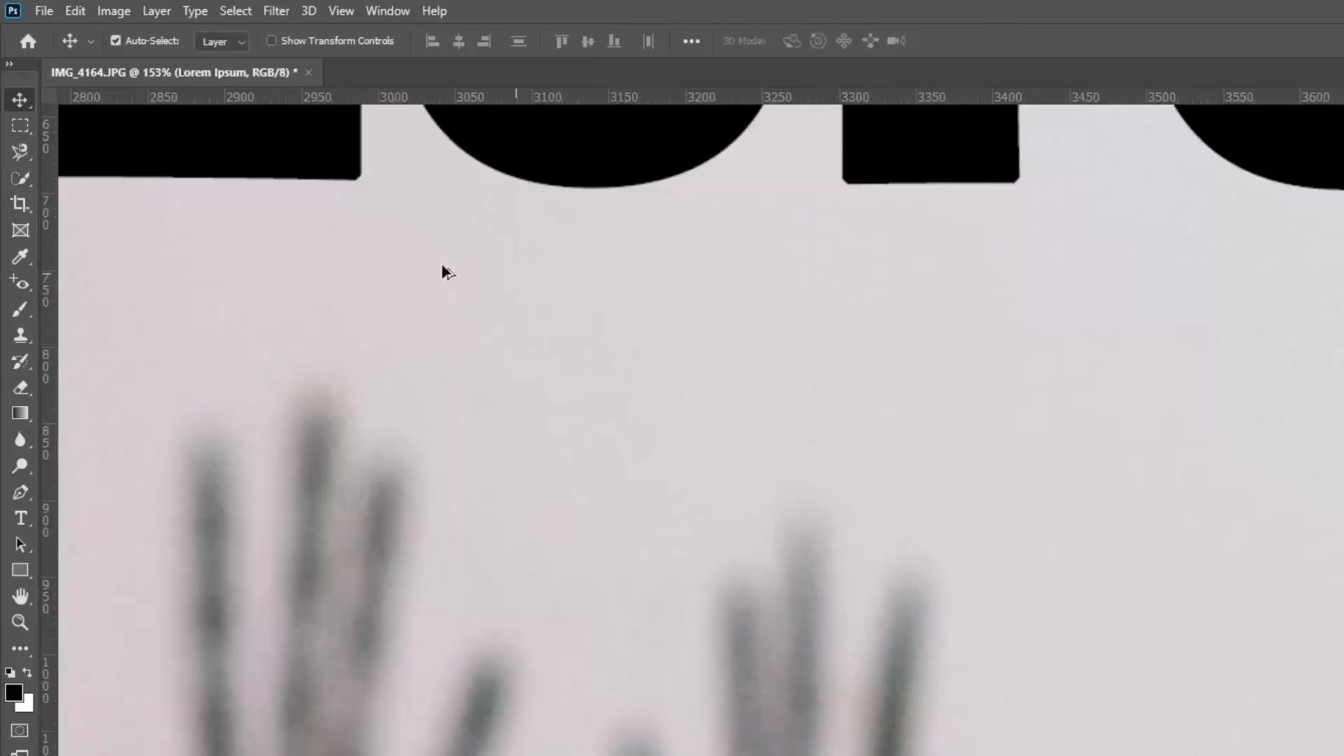
{"action": "scroll", "coordinate": [351, 438], "scroll_direction": "up", "scroll_amount": 6}
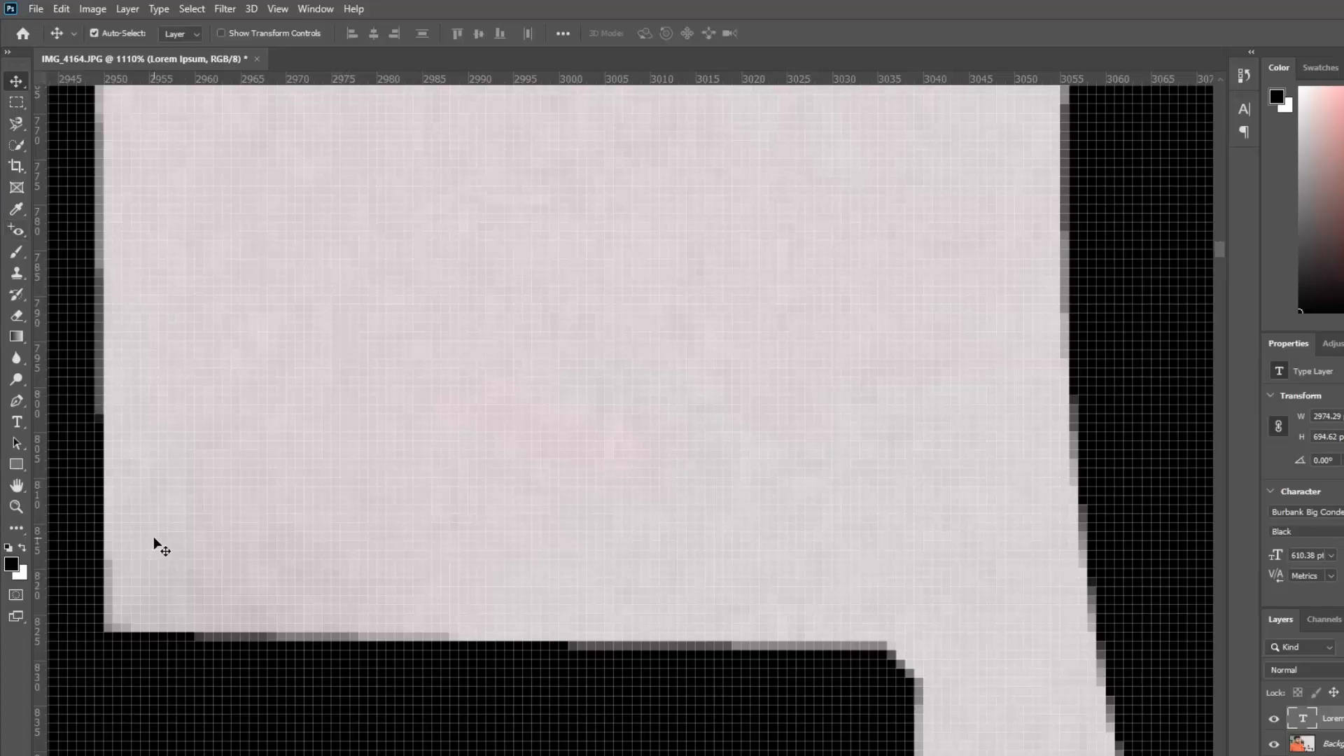
{"action": "key", "text": "t"}
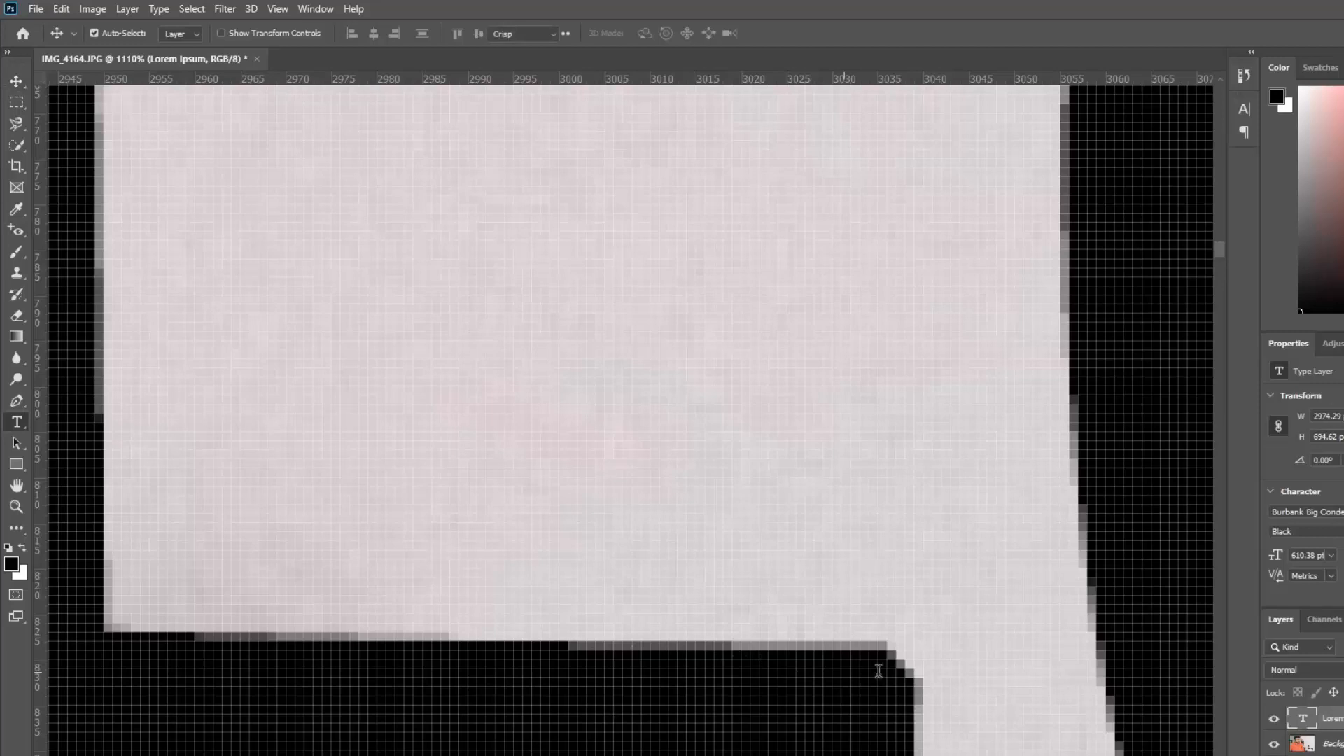
{"action": "left_click", "coordinate": [871, 654]}
{"action": "key", "text": "ctrl+a"}
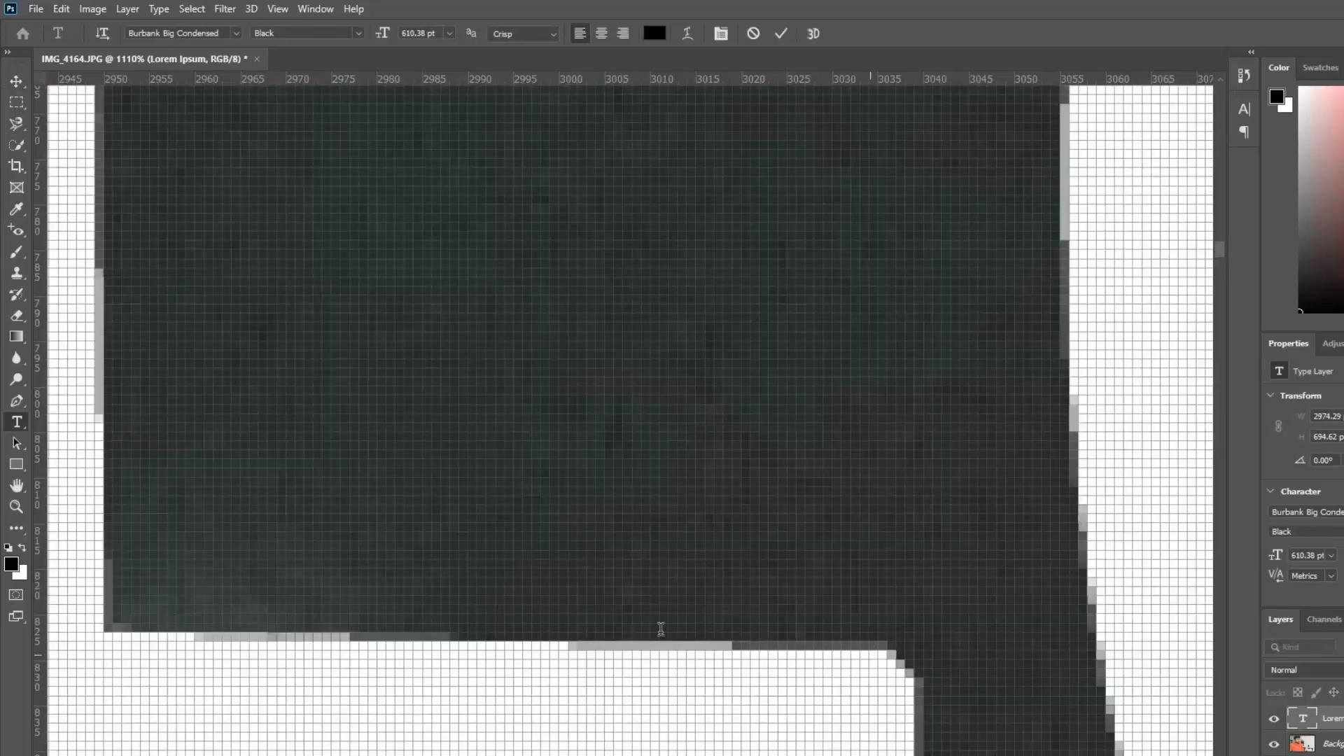
{"action": "left_click", "coordinate": [512, 35]}
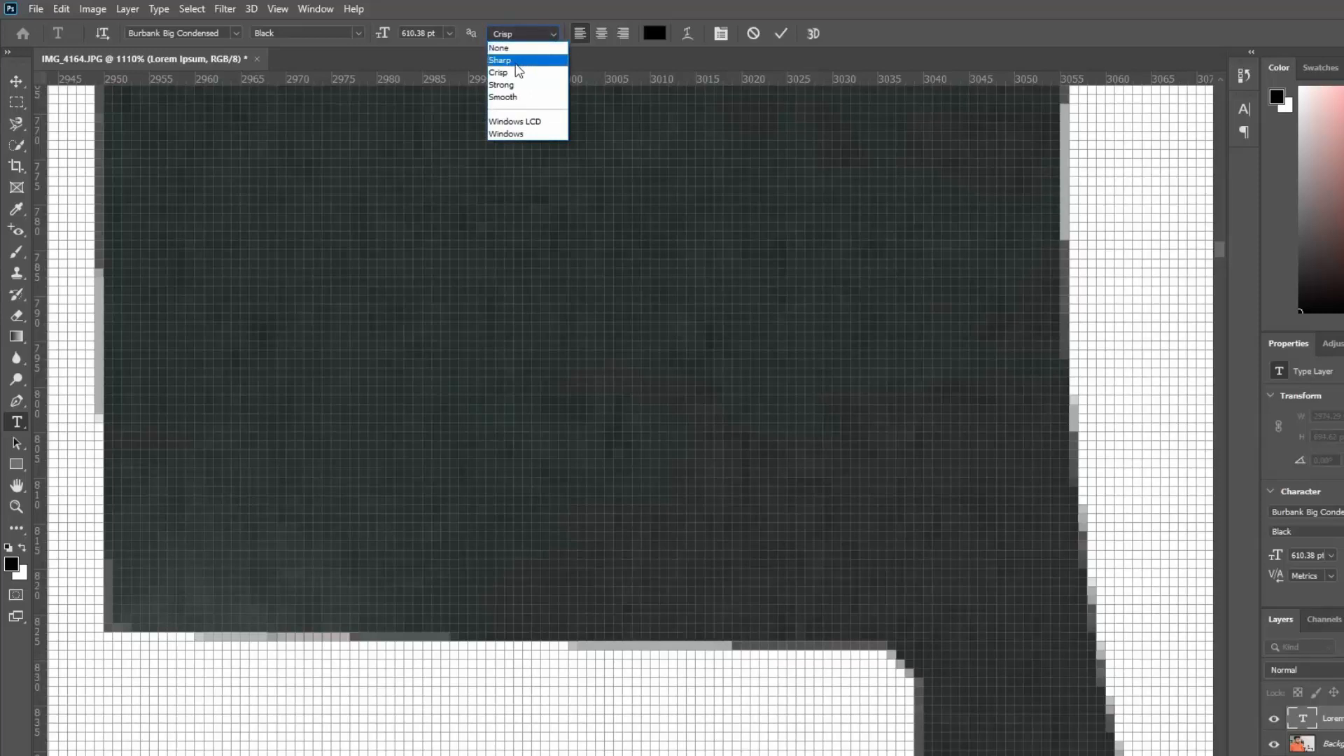
{"action": "left_click", "coordinate": [511, 61]}
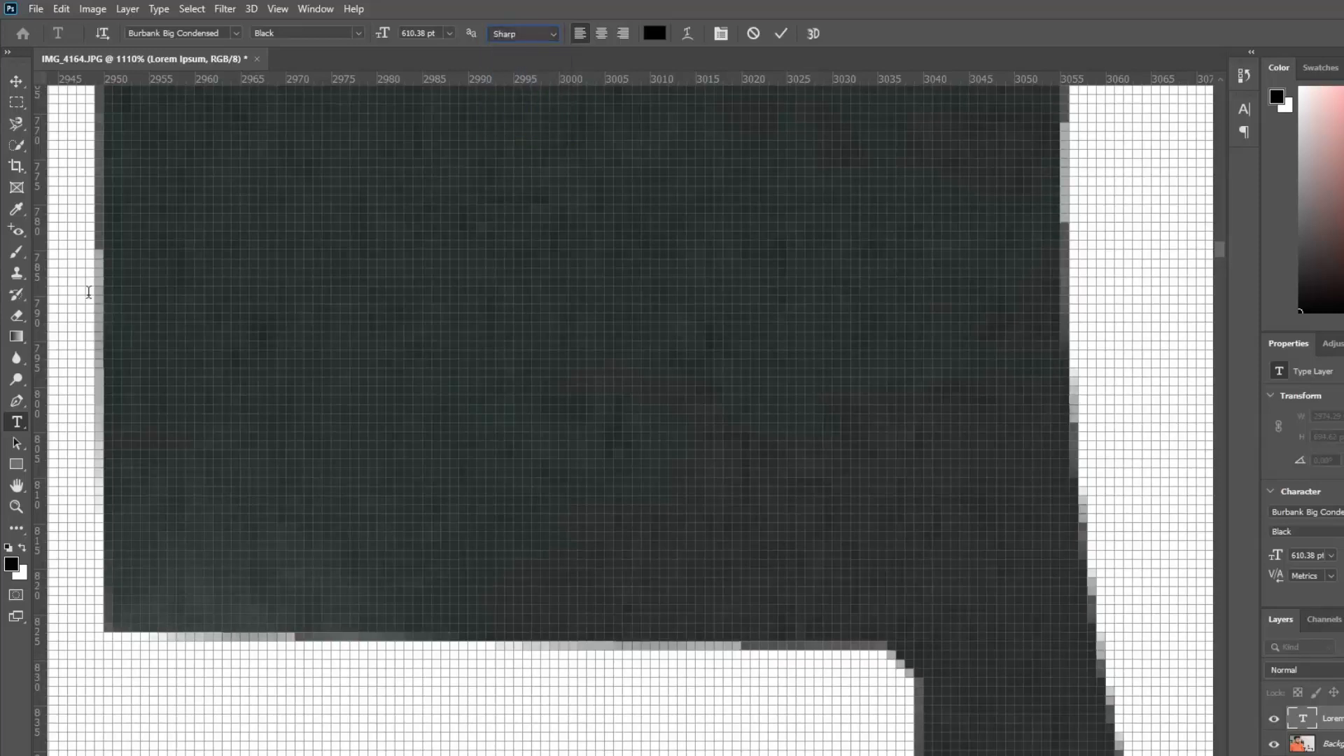
Change the text's anti-aliasing back to Crisp, then set it to Windows LCD
{"action": "left_click", "coordinate": [557, 33]}
{"action": "left_click", "coordinate": [533, 73]}
{"action": "left_click", "coordinate": [555, 34]}
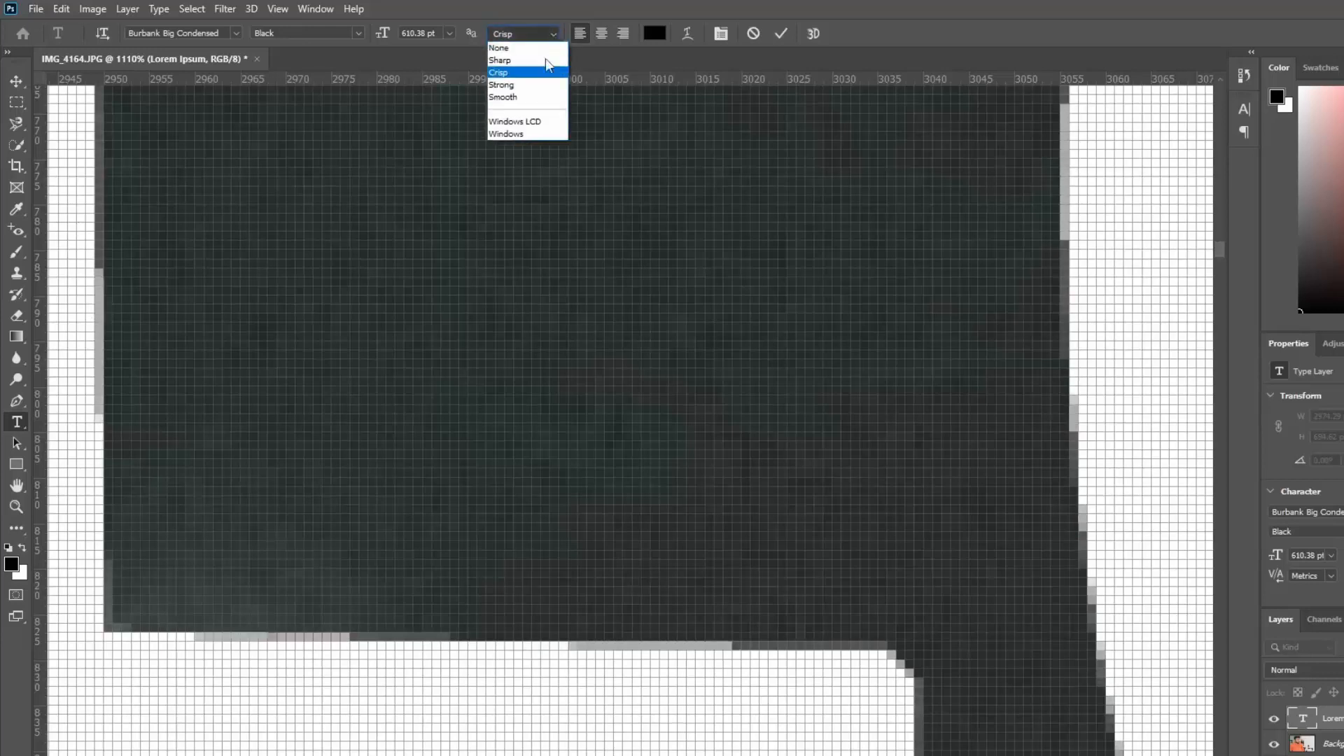
{"action": "left_click", "coordinate": [527, 122]}
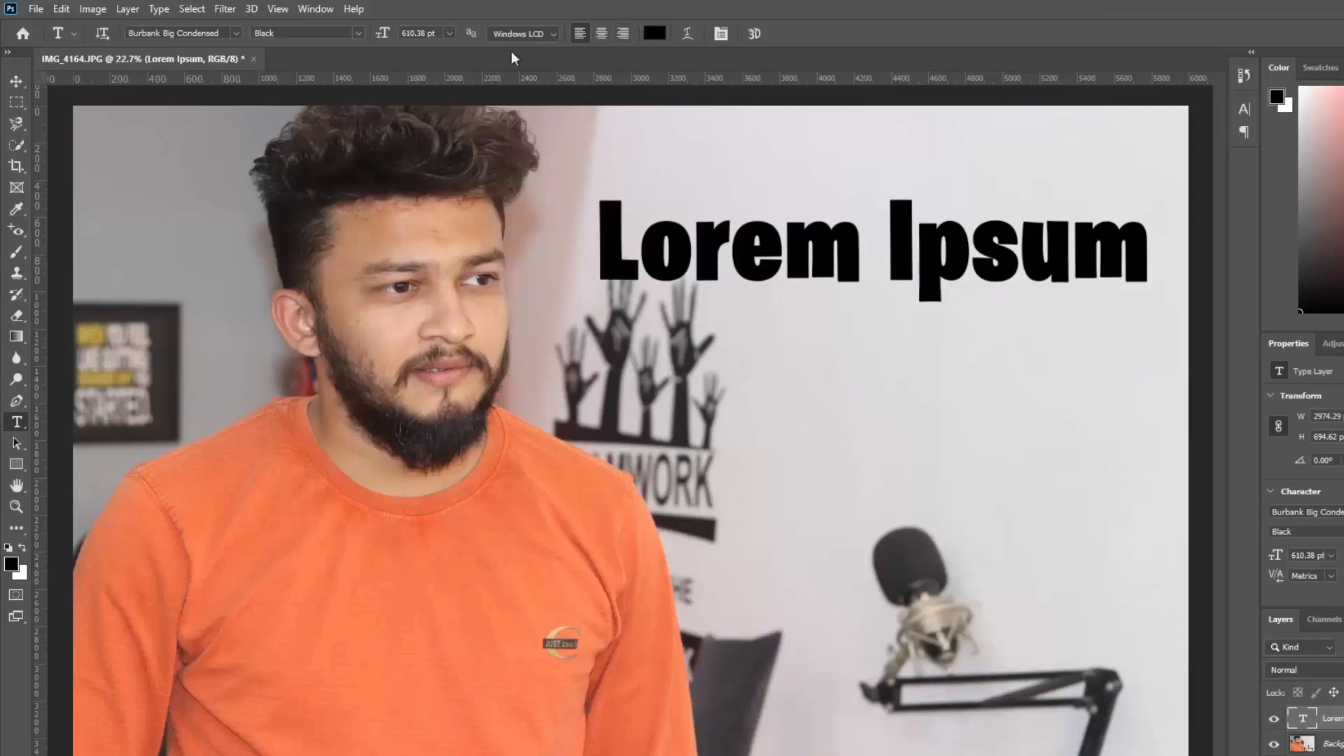
Create a new 1280 x 720 px RGB document at 600 pixels/inch with a white background
{"action": "left_click", "coordinate": [57, 13]}
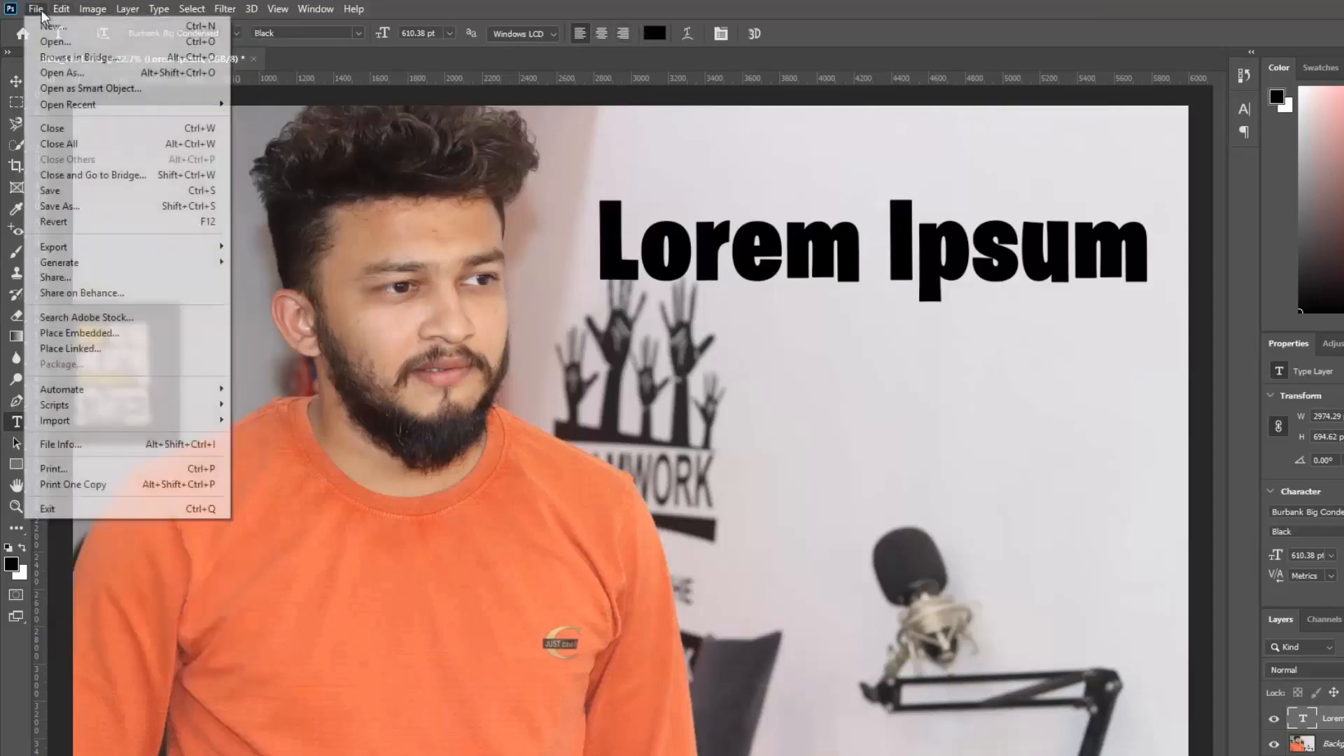
{"action": "left_click", "coordinate": [53, 26]}
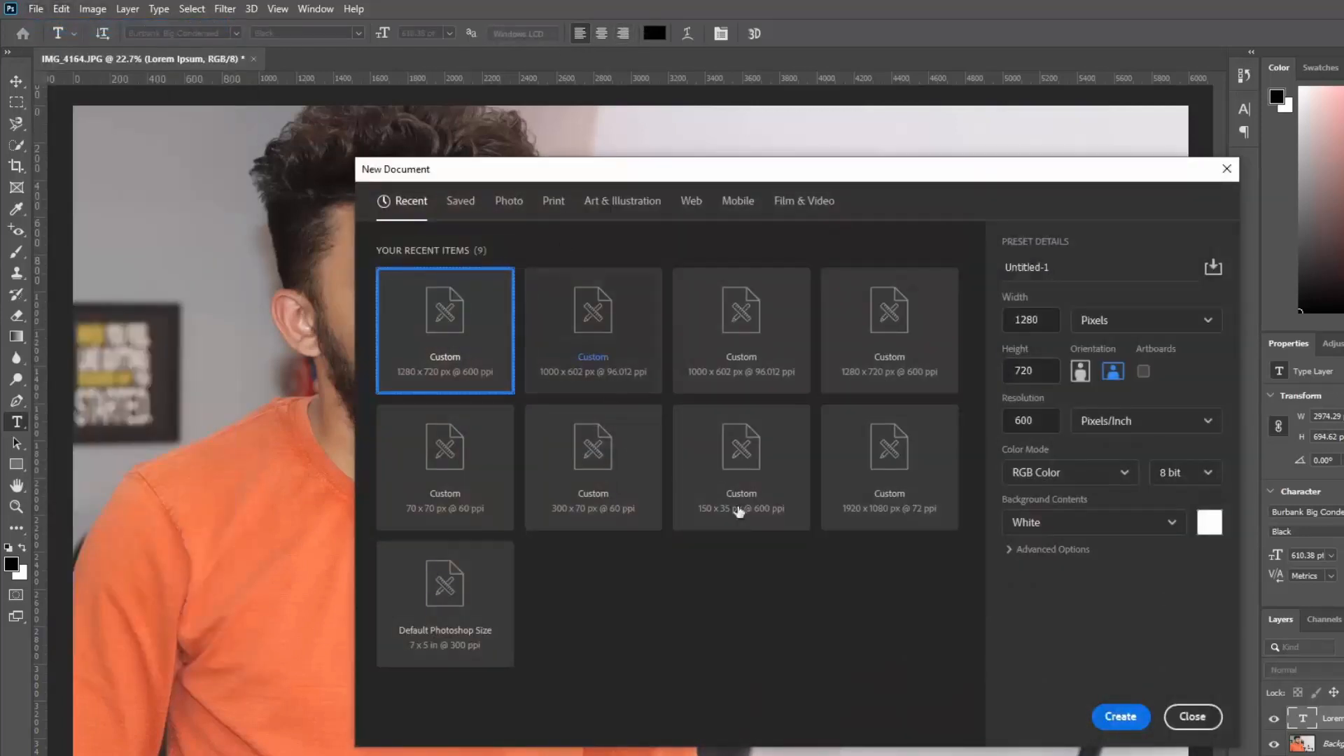
{"action": "left_click", "coordinate": [1114, 716]}
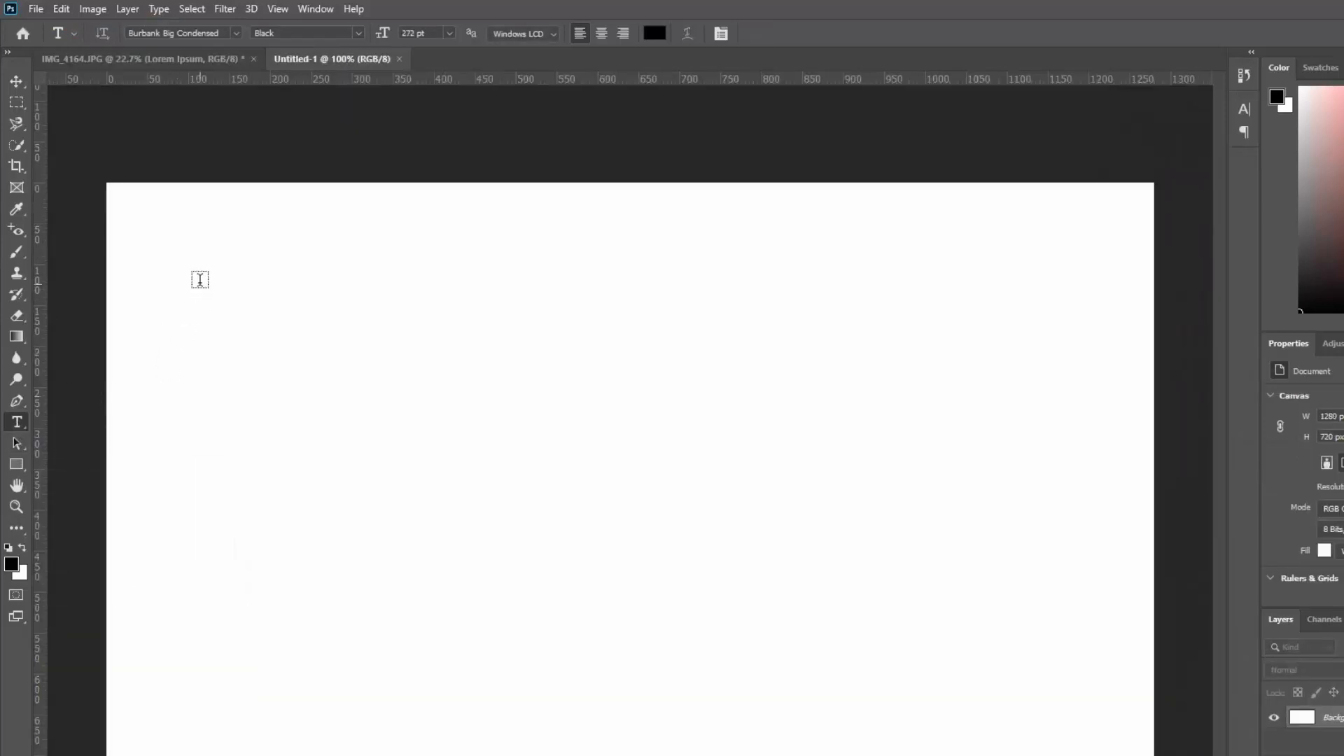
Create a paragraph text box about 1126 x 569 px on the white canvas and paste the Lorem ipsum paragraph into it at 9 pt
{"action": "left_click_drag", "start_coordinate": [188, 263], "coordinate": [1108, 724]}
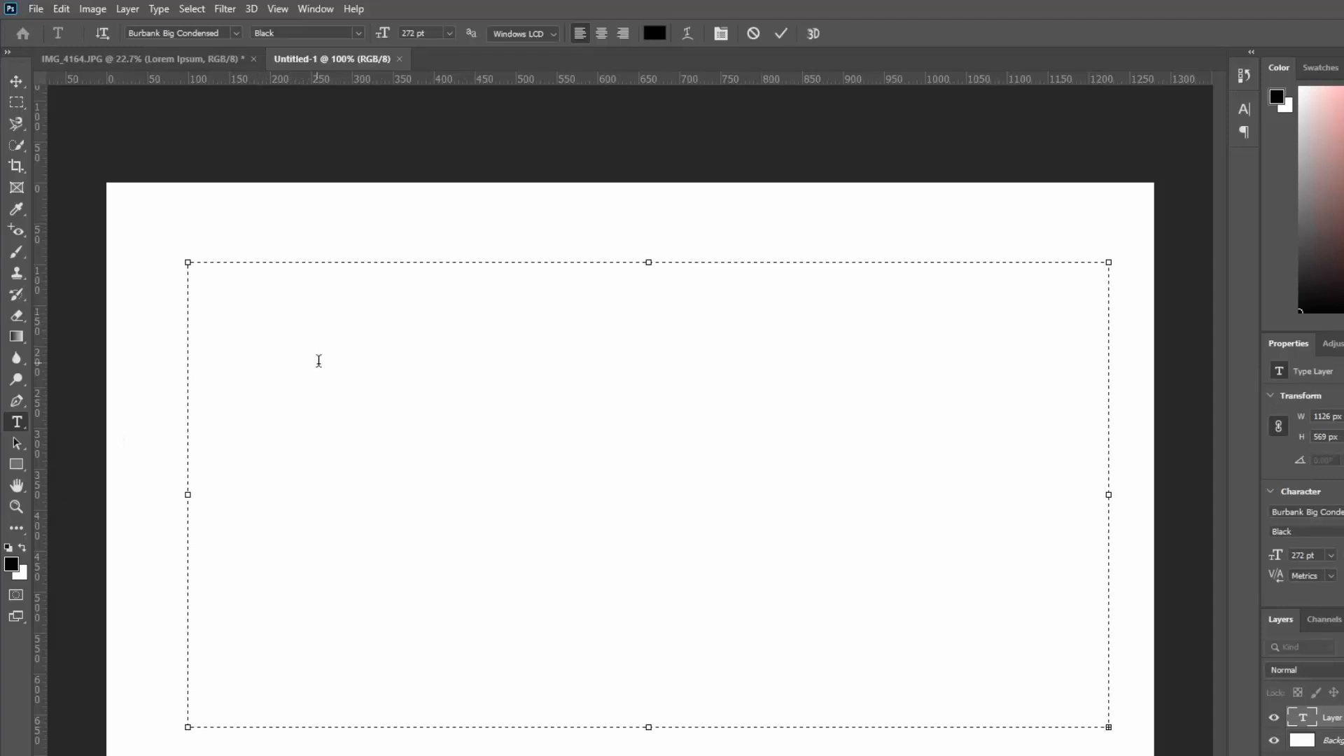
{"action": "key", "text": "ctrl"}
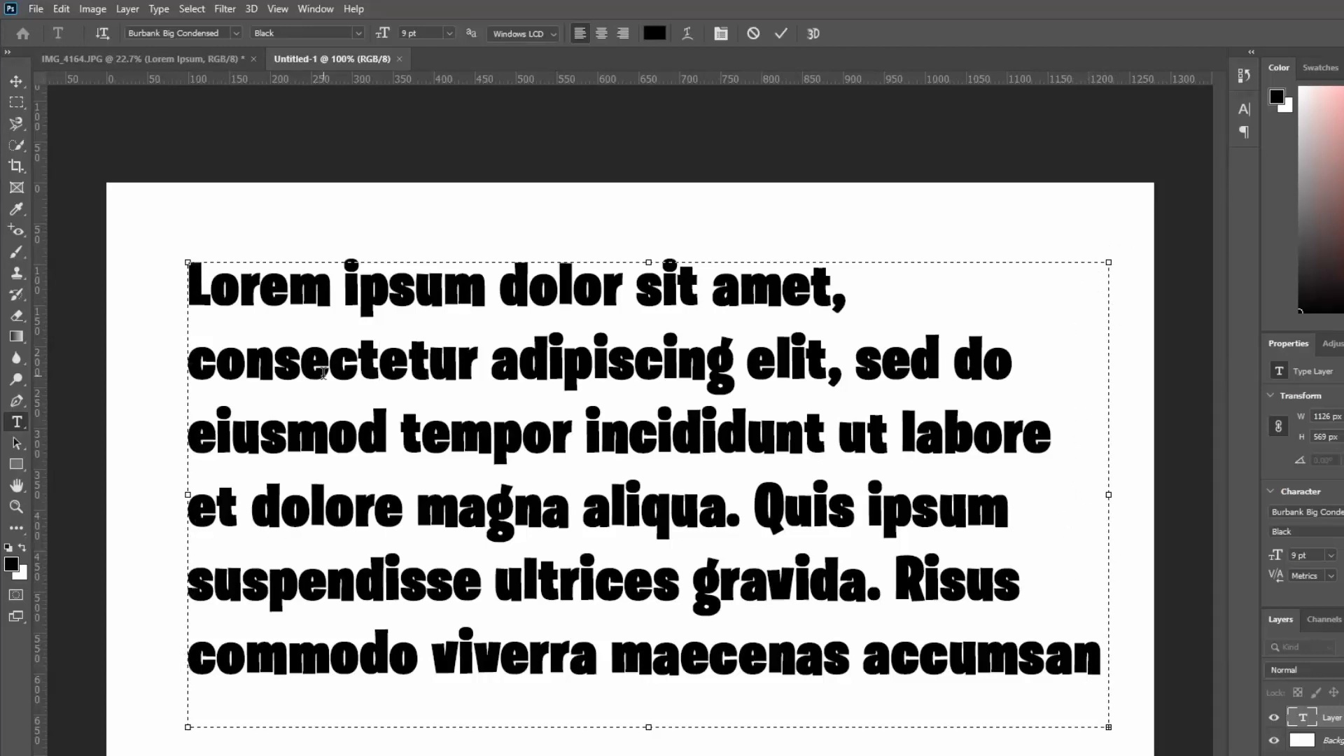
Select the whole paragraph, try left and right alignment on it, and leave it center-aligned
{"action": "key", "text": "ctrl+a"}
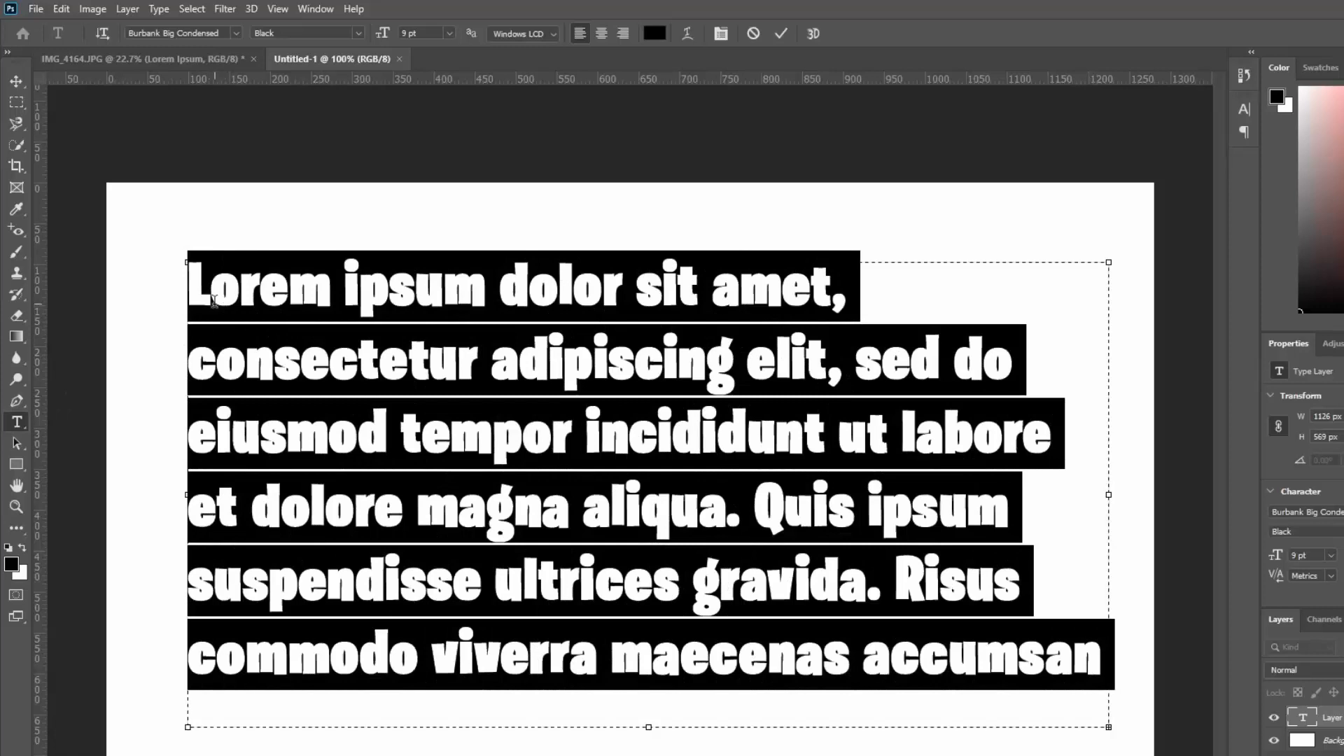
{"action": "left_click", "coordinate": [601, 37]}
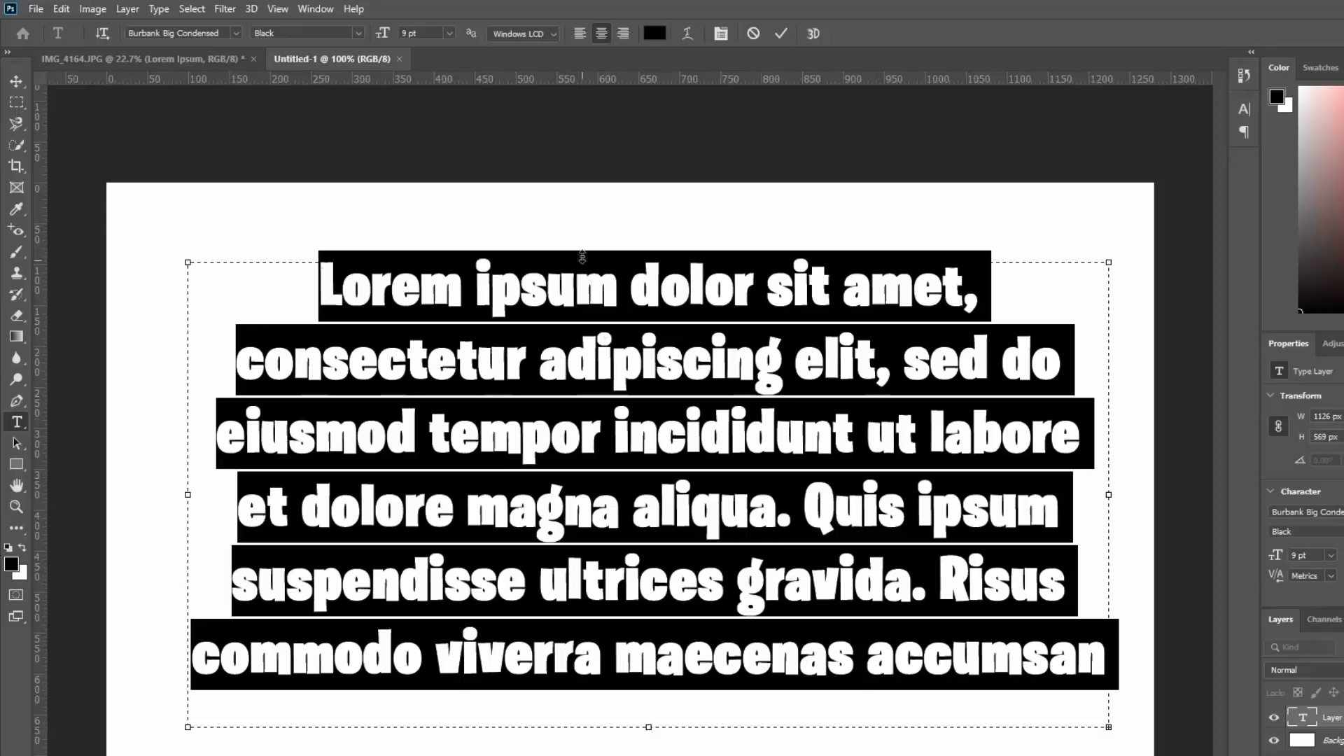
{"action": "left_click", "coordinate": [582, 35]}
{"action": "left_click", "coordinate": [619, 35]}
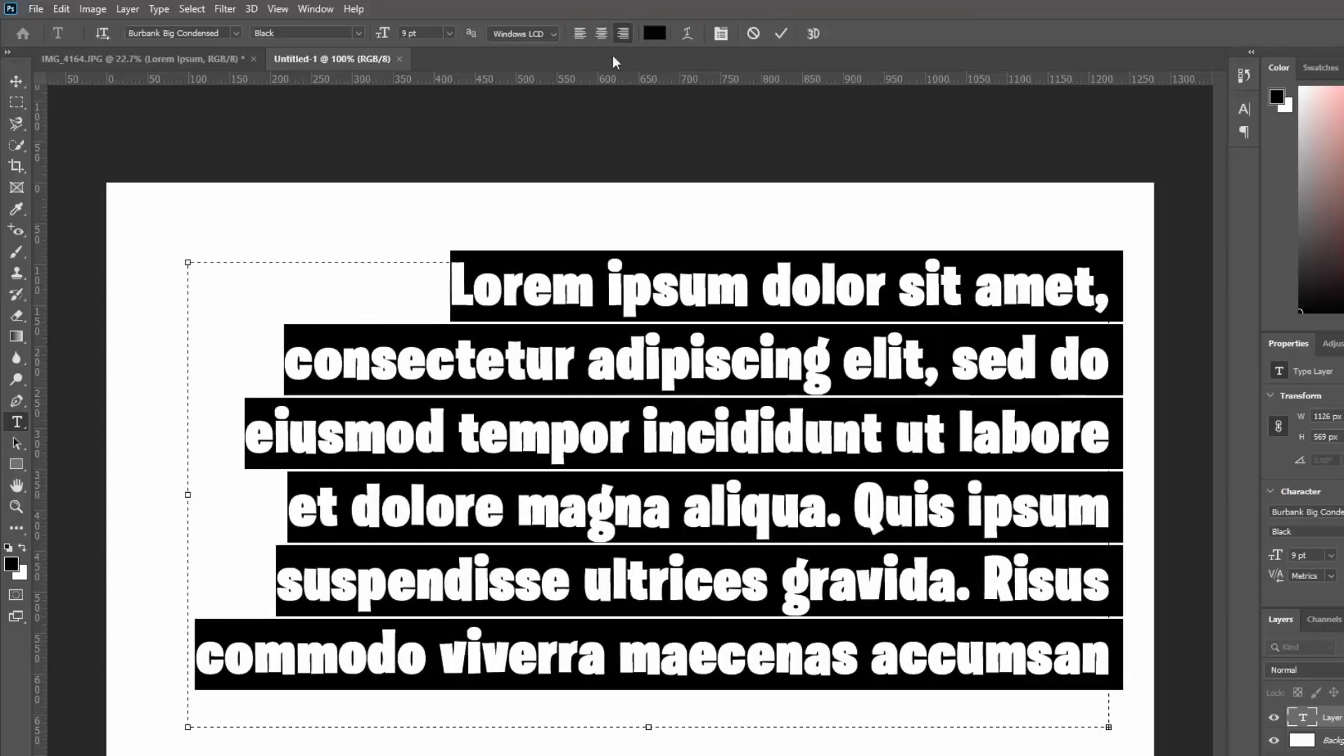
{"action": "left_click", "coordinate": [600, 35]}
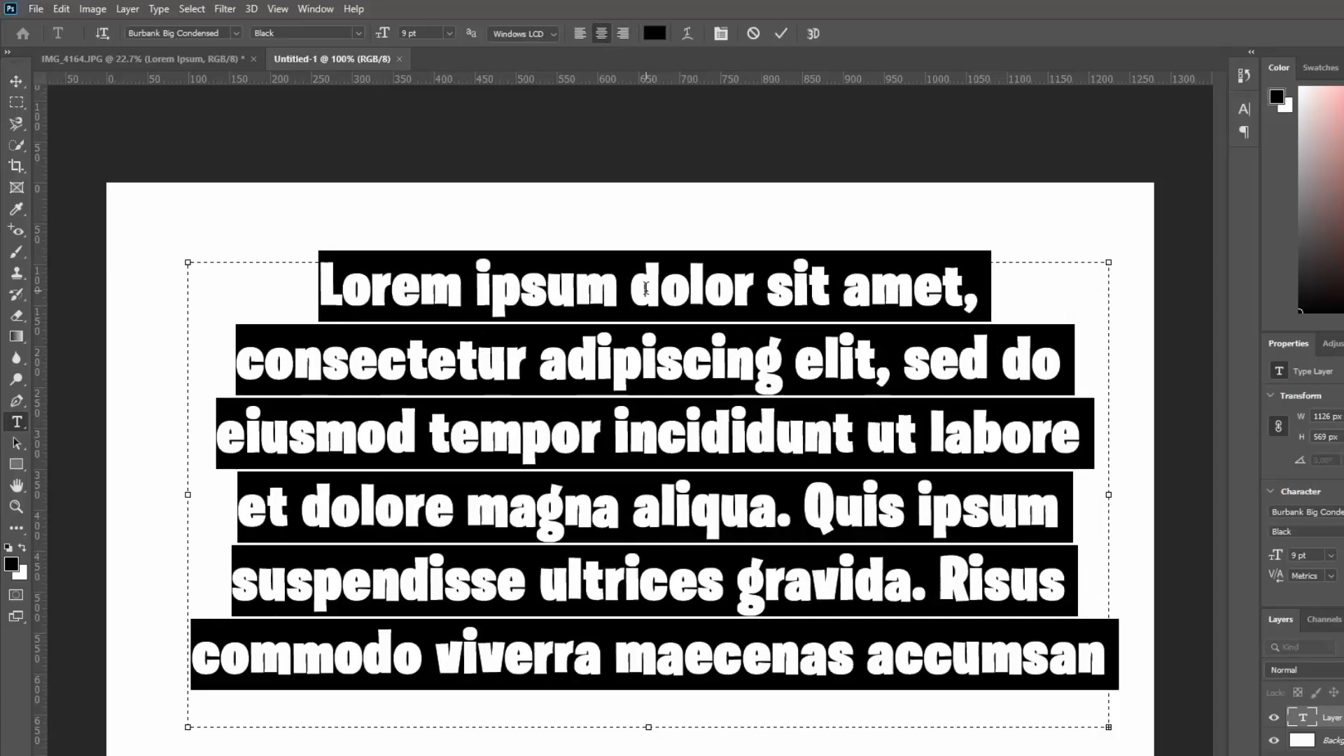
Preview a blue and a purple (#8047a4) text color on the paragraph, and dismiss the Color Picker without applying either
{"action": "left_click", "coordinate": [657, 33]}
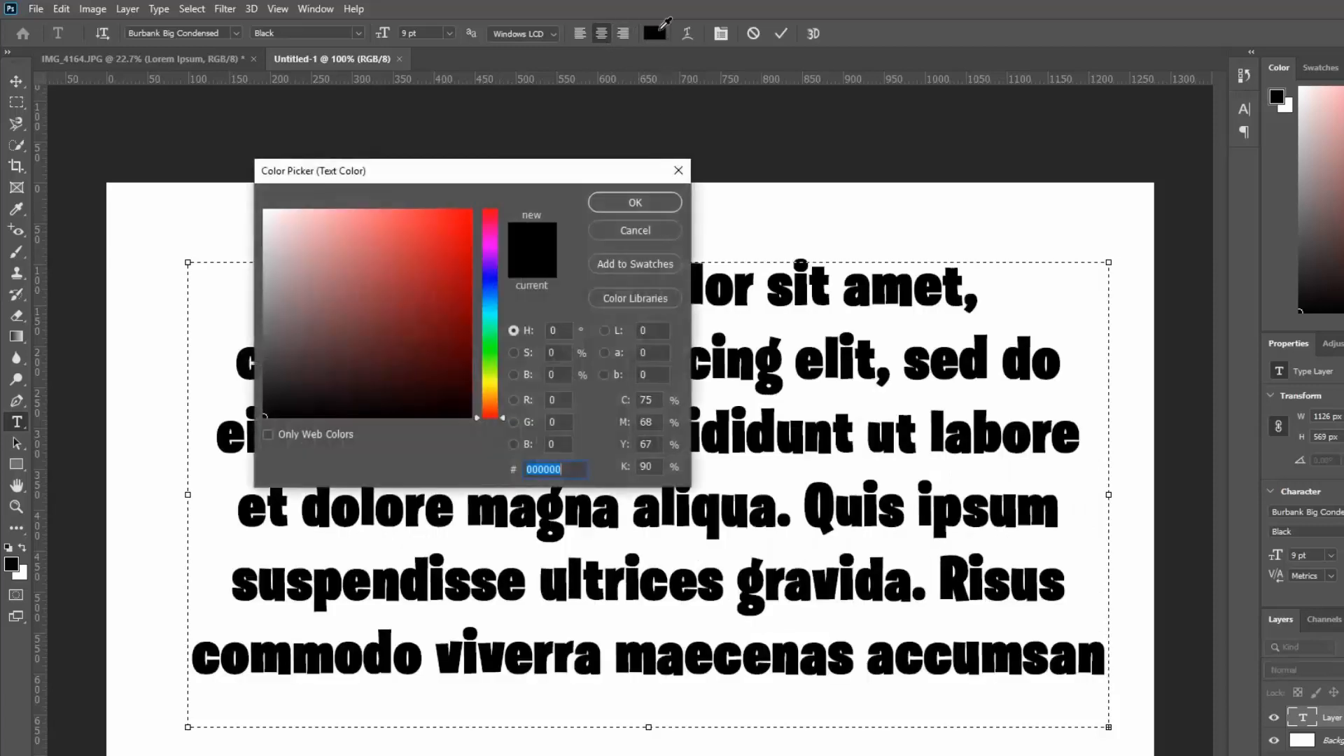
{"action": "left_click", "coordinate": [490, 304]}
{"action": "left_click_drag", "start_coordinate": [446, 238], "coordinate": [471, 224]}
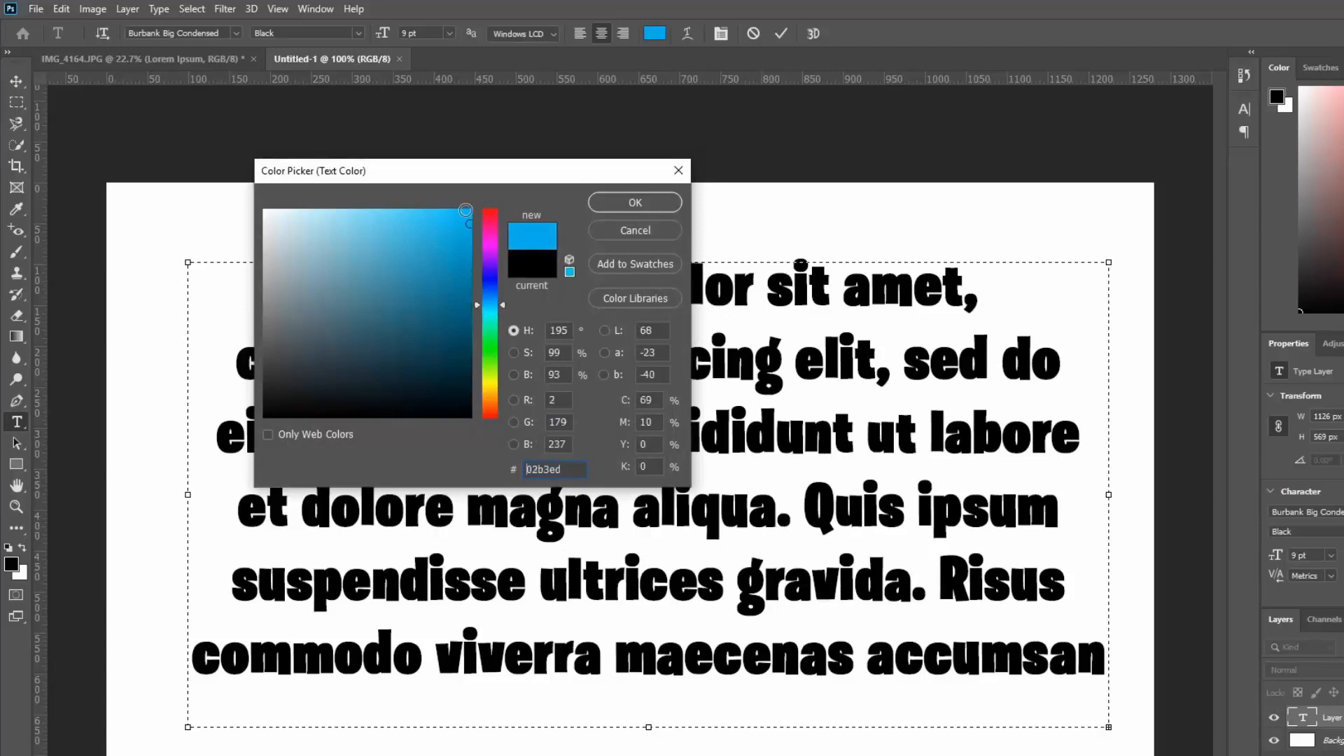
{"action": "left_click", "coordinate": [390, 287]}
{"action": "left_click_drag", "start_coordinate": [476, 274], "coordinate": [483, 258]}
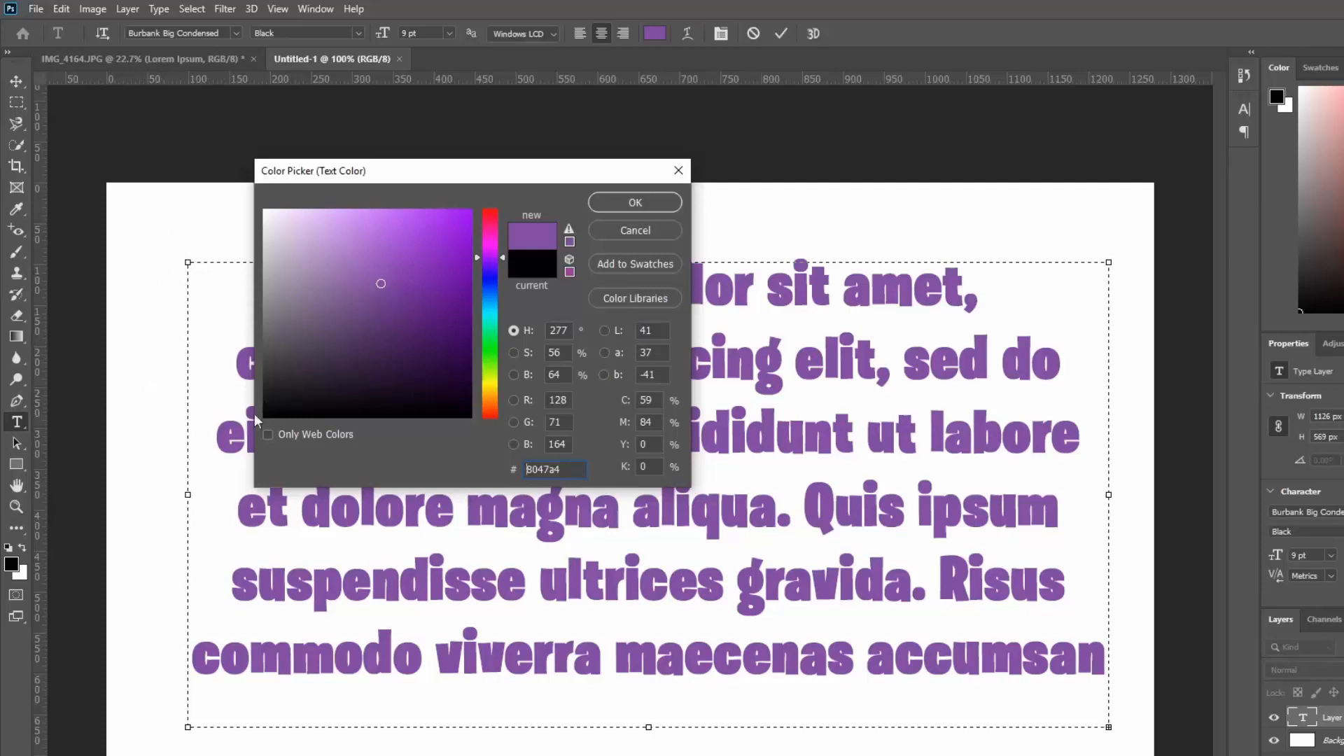
{"action": "left_click", "coordinate": [680, 168]}
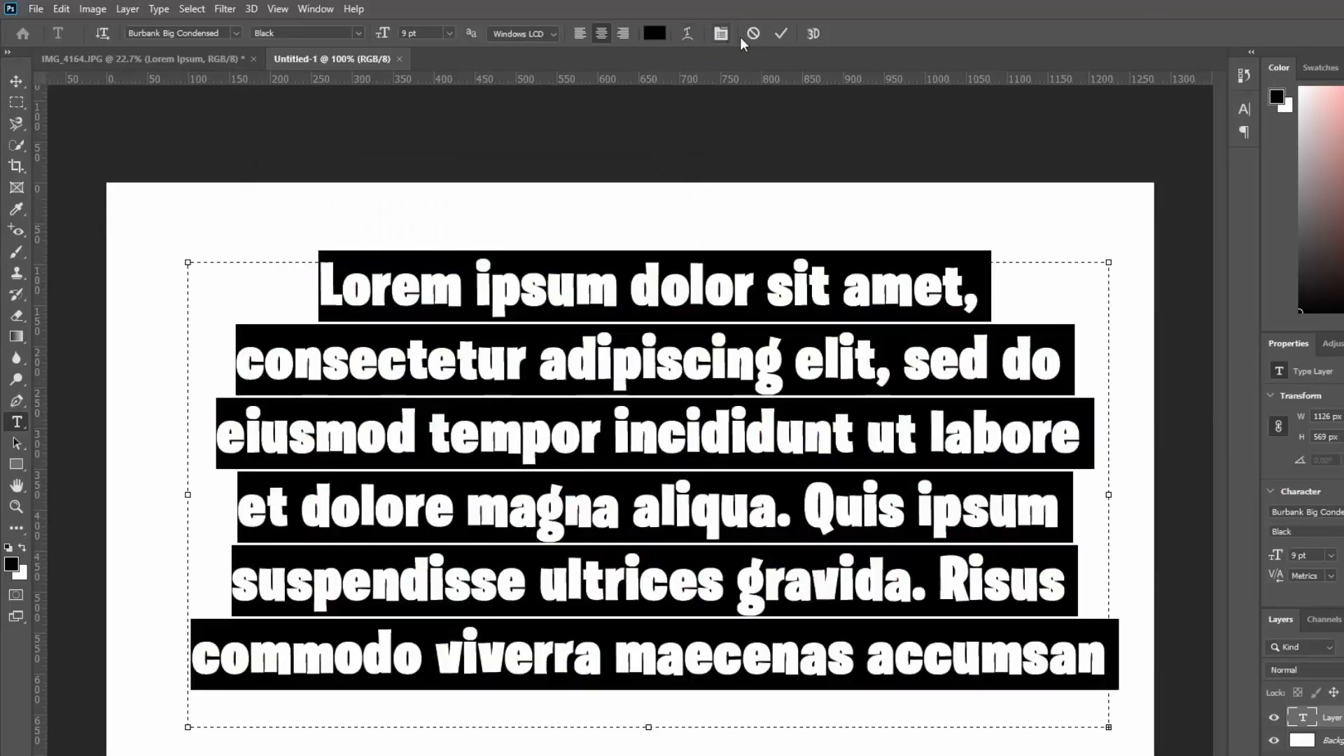
Remove the faux bold attribute so the text can be warped, and try the Arc warp style on the paragraph
{"action": "left_click", "coordinate": [687, 33]}
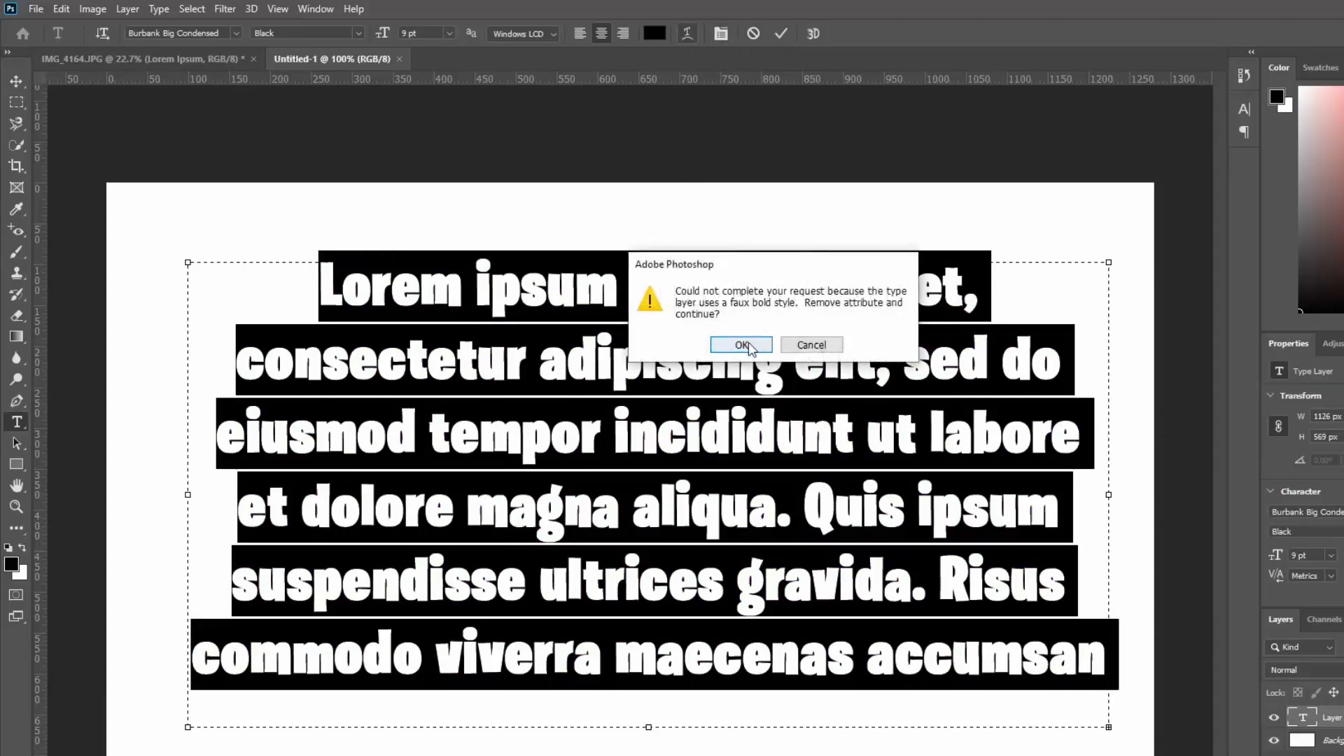
{"action": "left_click", "coordinate": [748, 343]}
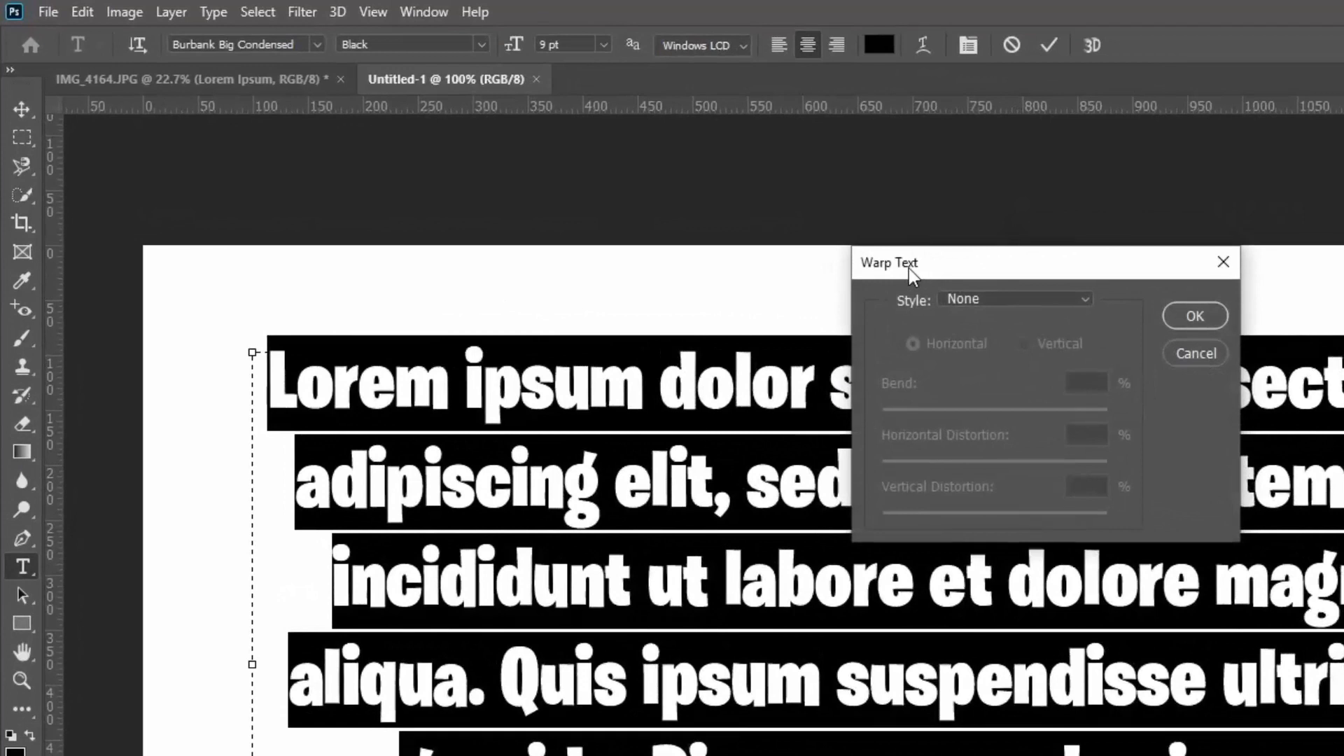
{"action": "left_click", "coordinate": [969, 298]}
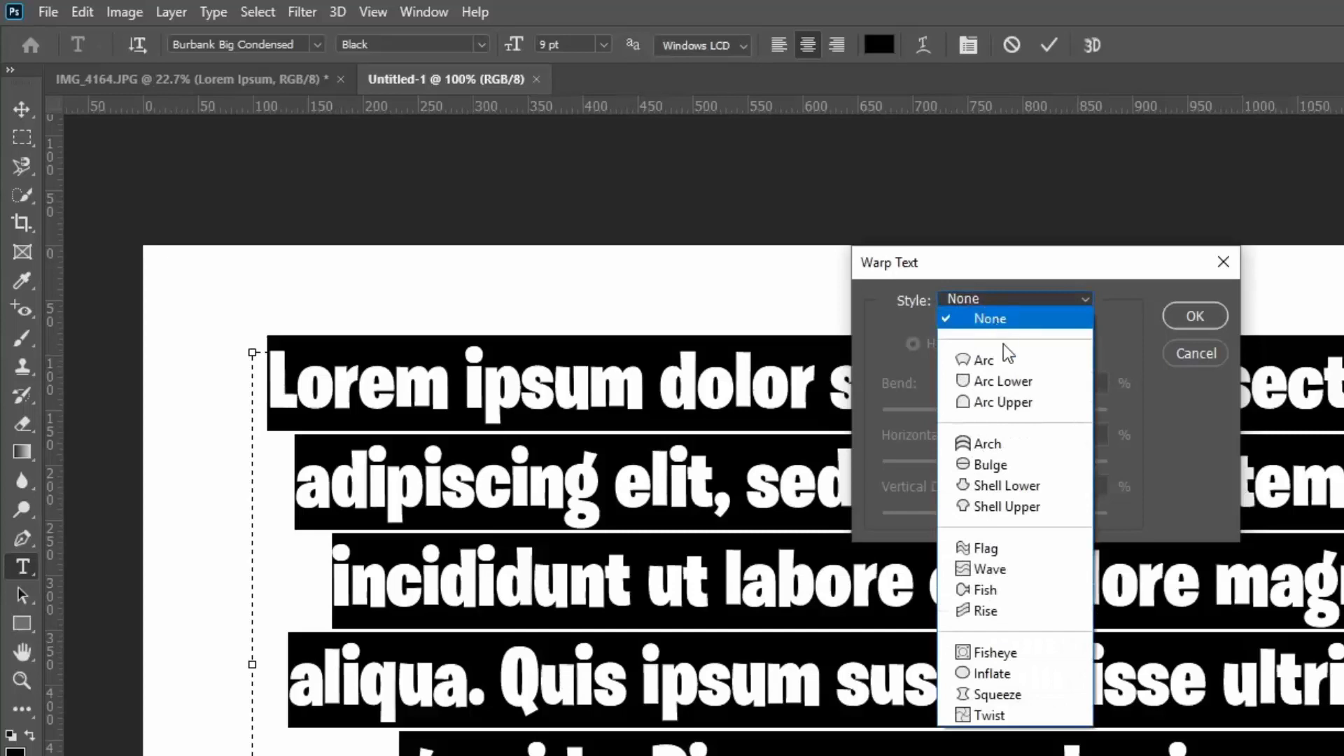
{"action": "left_click", "coordinate": [998, 369]}
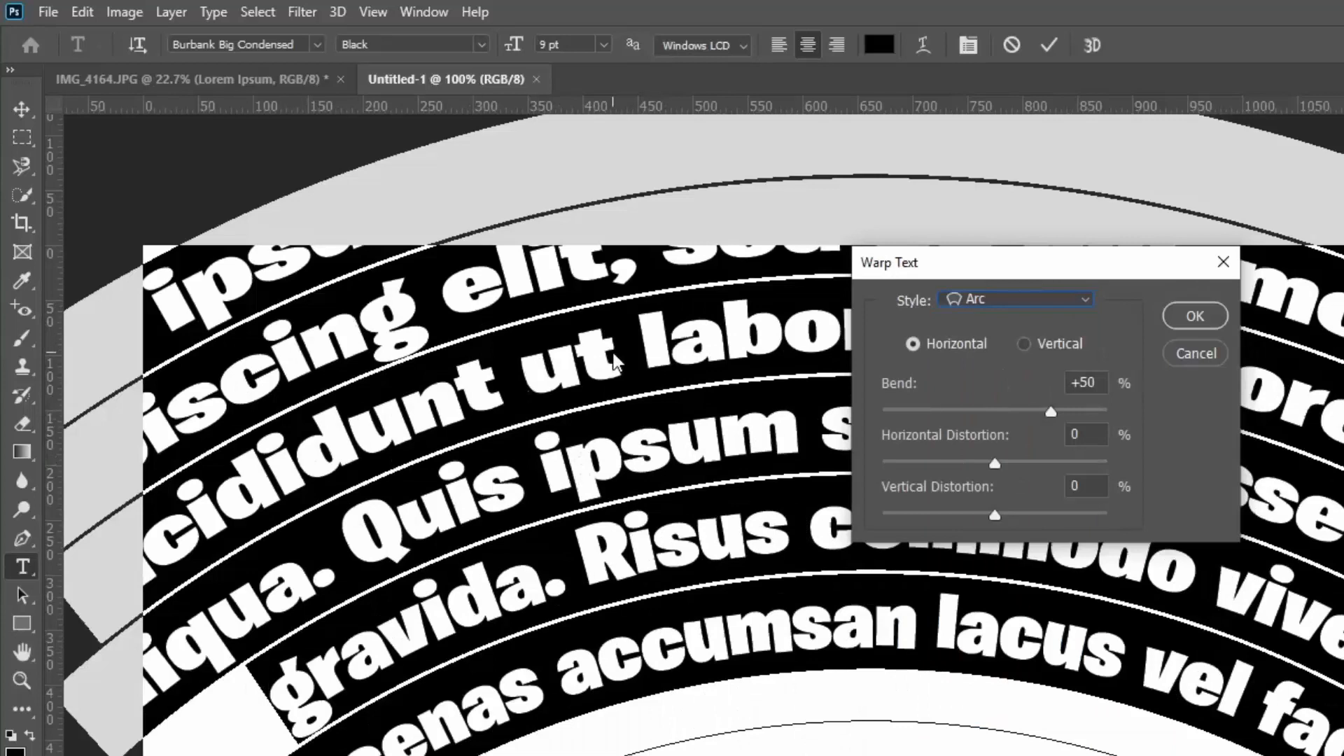
{"action": "left_click_drag", "start_coordinate": [499, 485], "coordinate": [514, 540]}
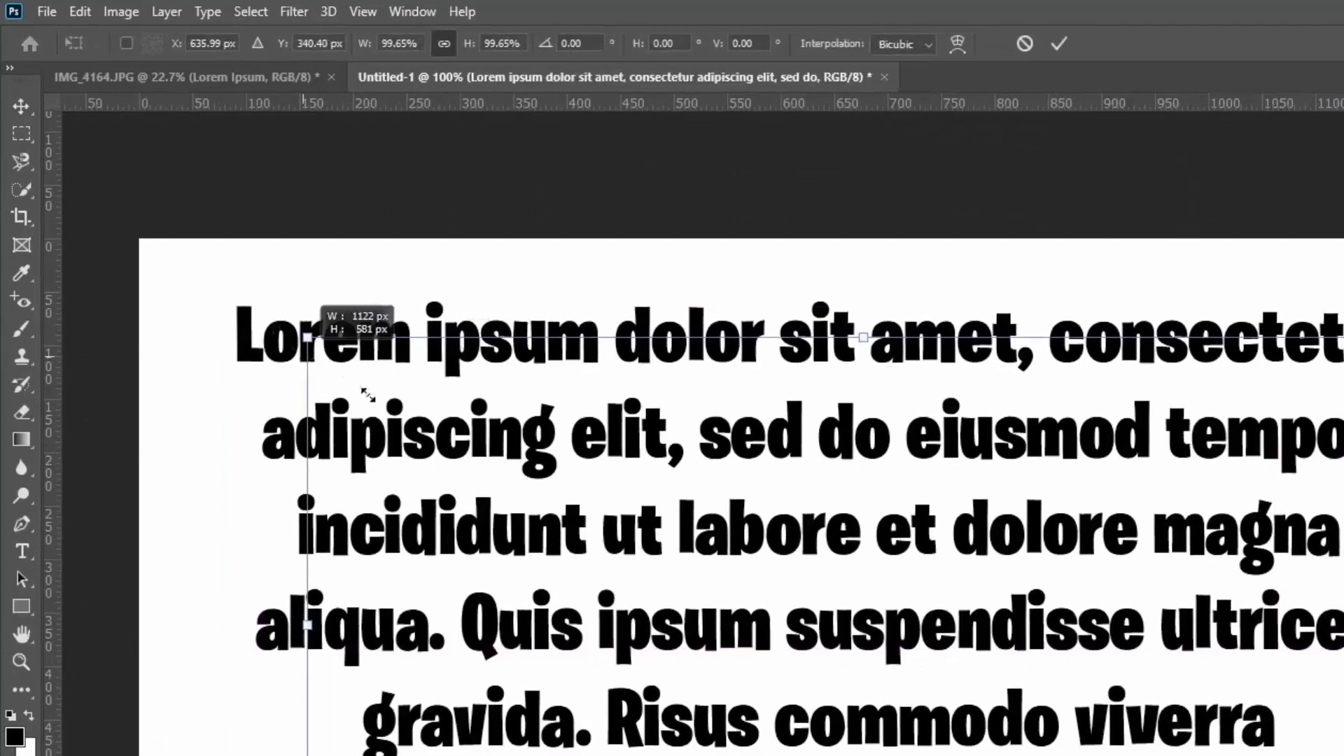
Scale the paragraph proportionally to about 51.6% with Free Transform and move it to the middle of the canvas
{"action": "left_click_drag", "start_coordinate": [350, 350], "coordinate": [682, 506]}
{"action": "left_click_drag", "start_coordinate": [929, 618], "coordinate": [711, 505]}
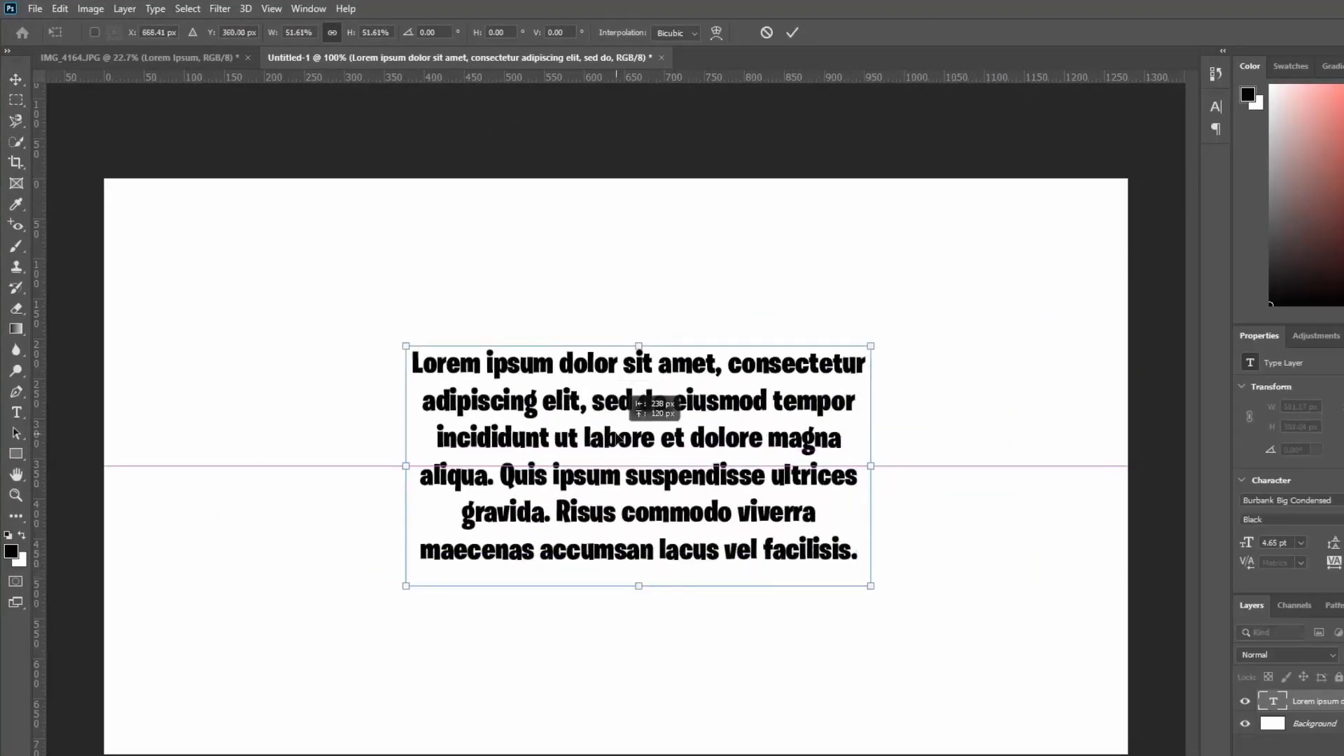
{"action": "left_click_drag", "start_coordinate": [617, 435], "coordinate": [610, 428]}
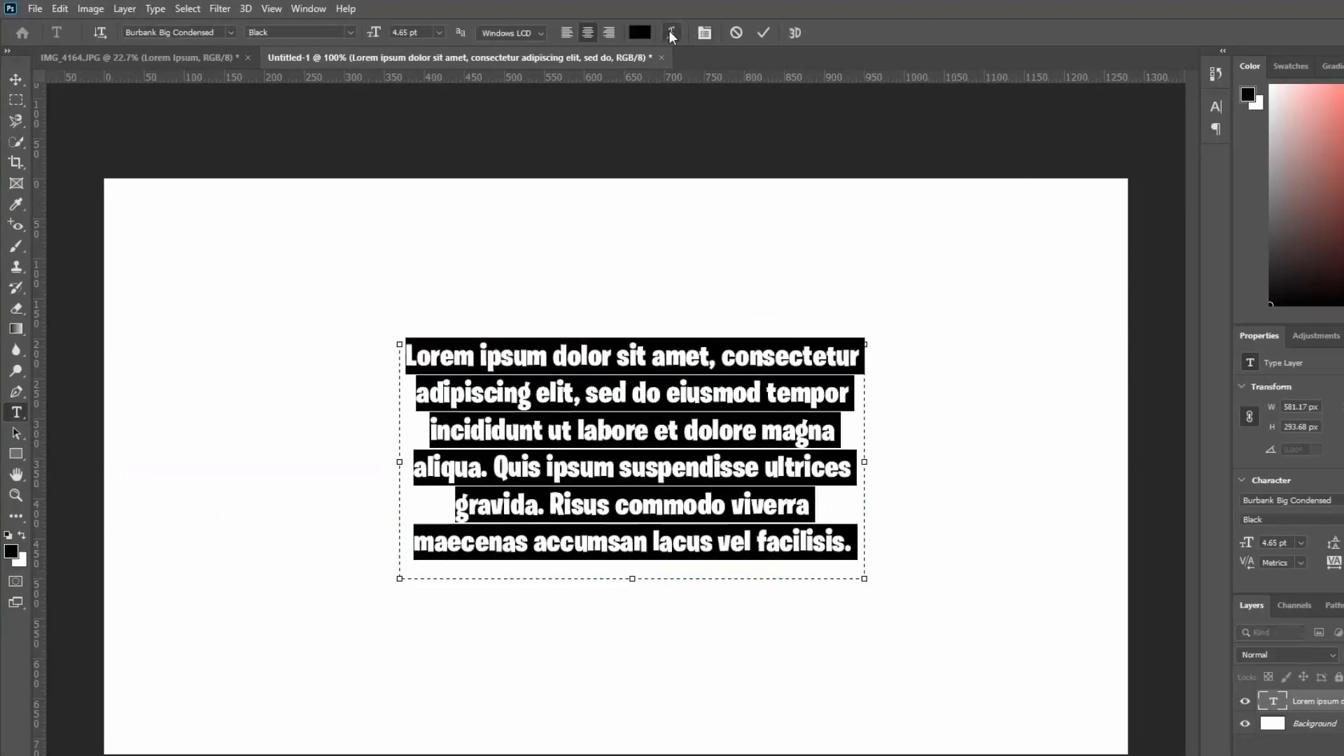
Warp the reduced paragraph with the Arc style at +50% bend and move the Warp Text dialog clear of the text
{"action": "left_click", "coordinate": [670, 33]}
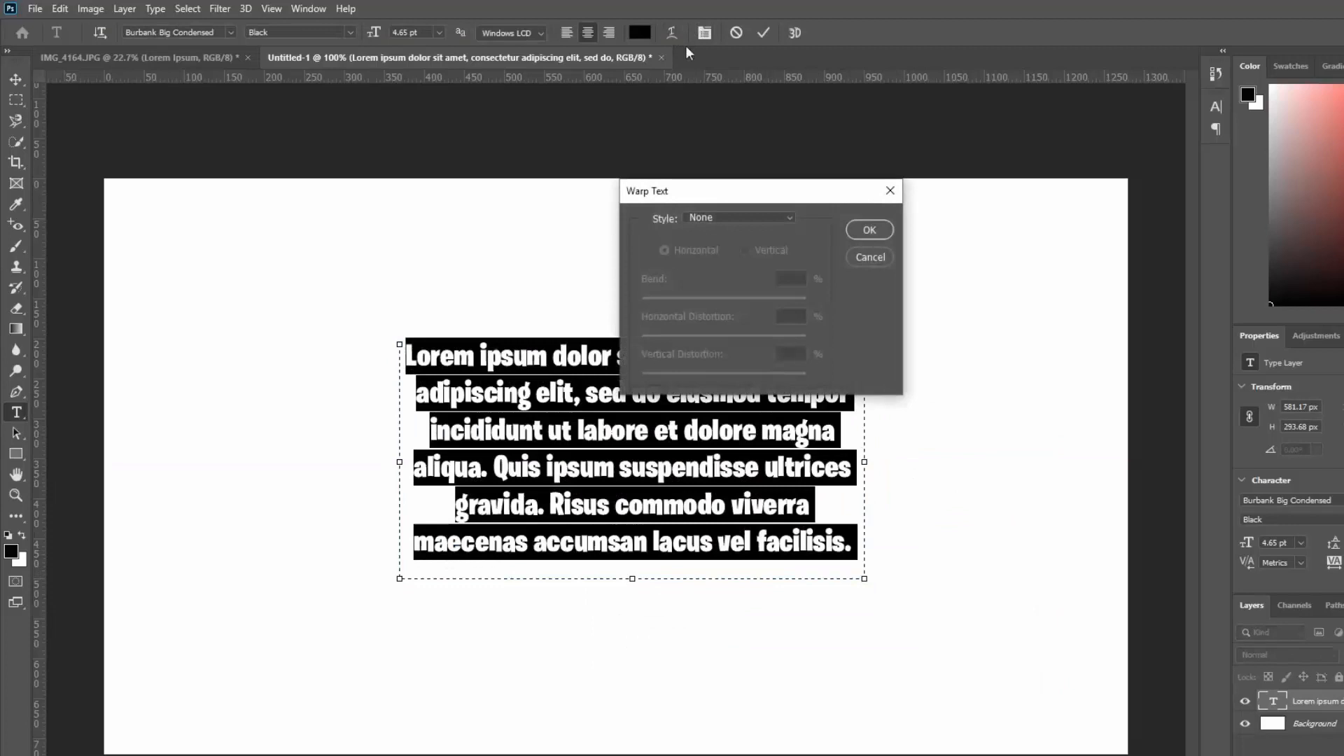
{"action": "left_click", "coordinate": [721, 218]}
{"action": "left_click", "coordinate": [729, 262]}
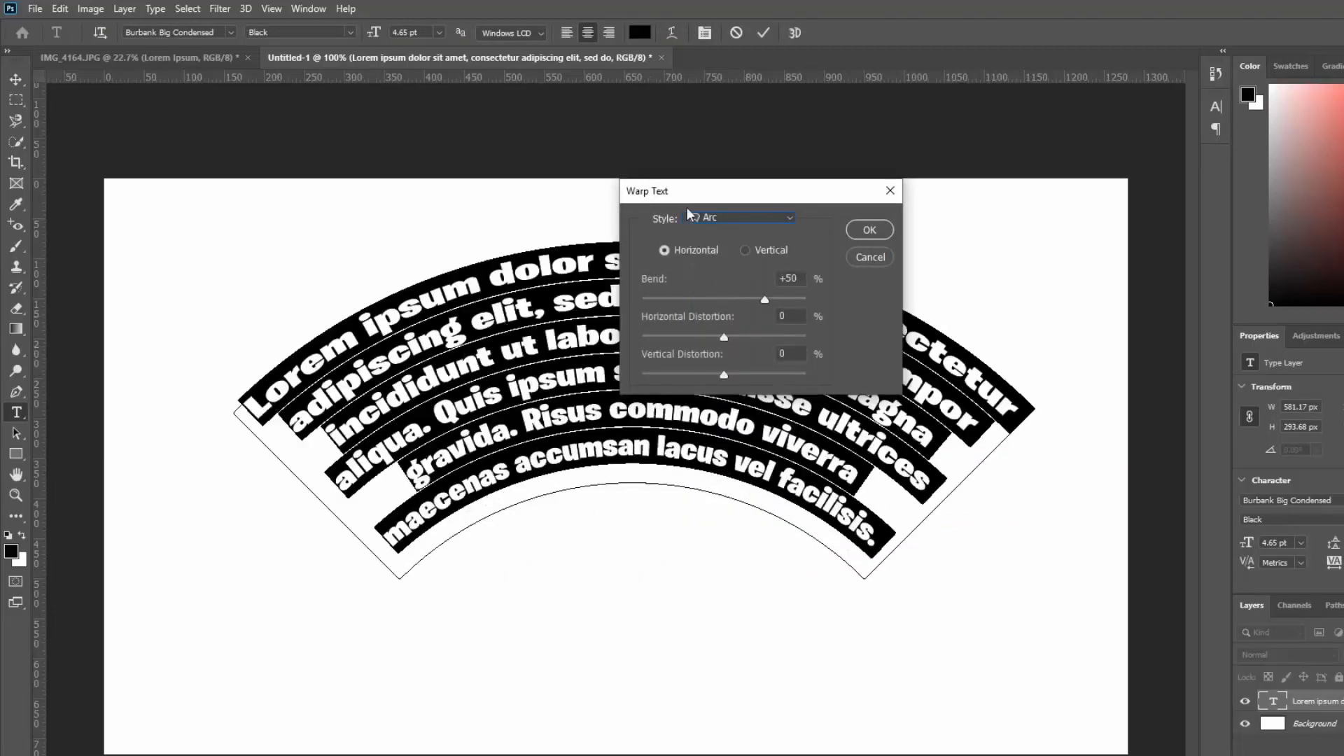
{"action": "left_click_drag", "start_coordinate": [705, 193], "coordinate": [601, 546]}
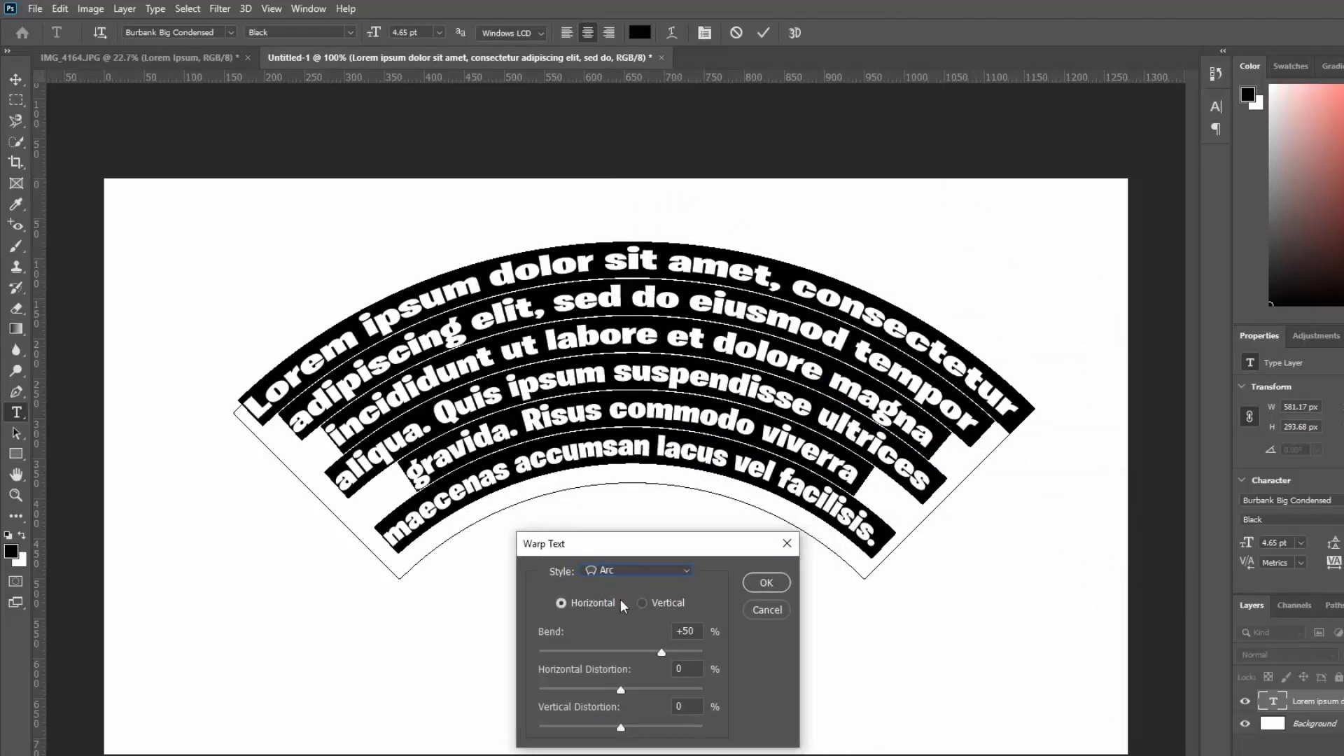
Try the vertical arc, return to horizontal, and set horizontal distortion to +18% and vertical distortion to +16%
{"action": "left_click", "coordinate": [643, 604]}
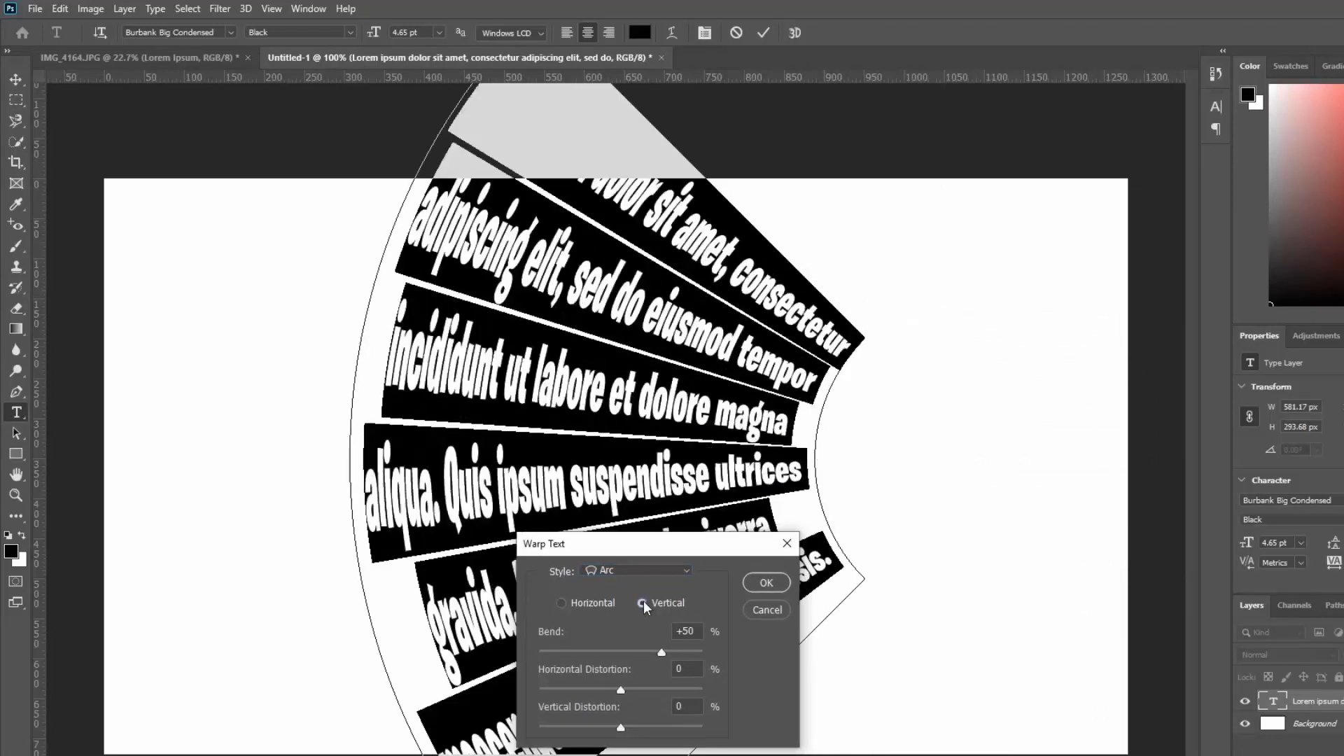
{"action": "left_click", "coordinate": [562, 604]}
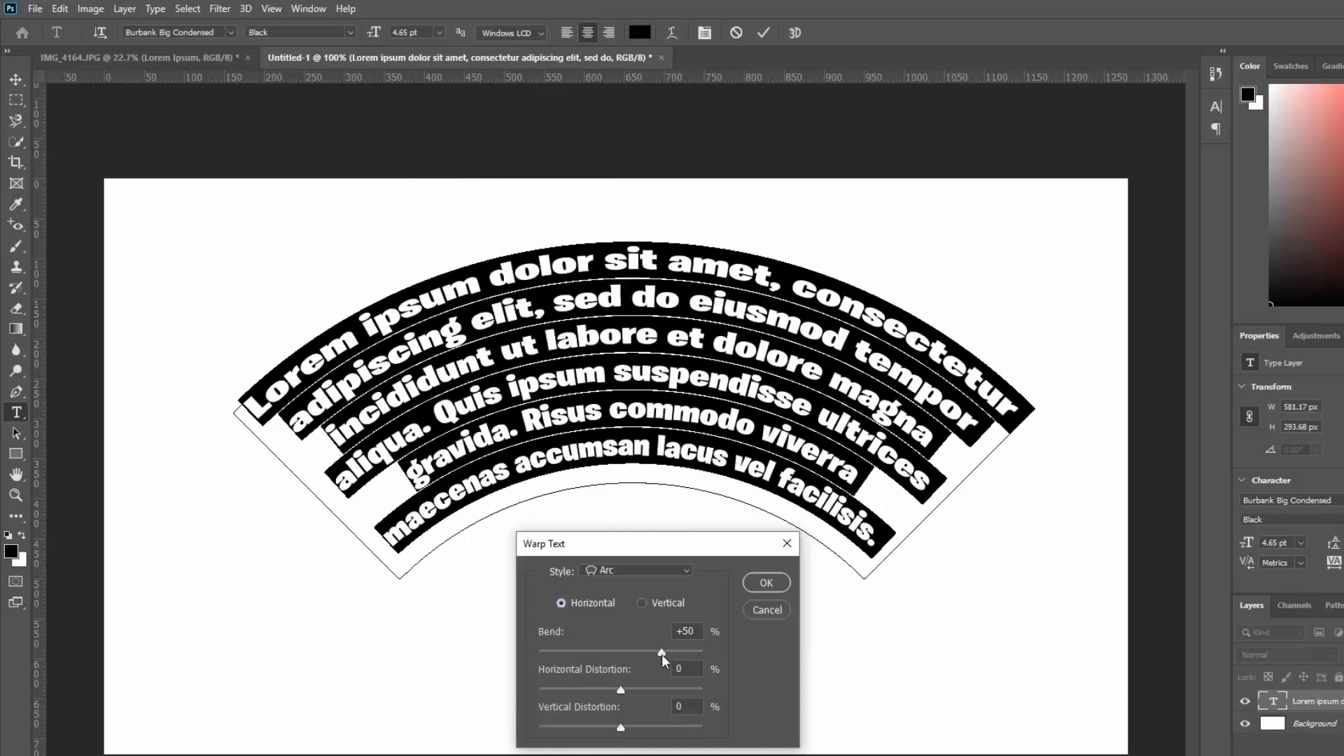
{"action": "mouse_move", "coordinate": [663, 659]}
{"action": "left_mouse_down"}
{"action": "mouse_move", "coordinate": [638, 657]}
{"action": "mouse_move", "coordinate": [663, 651]}
{"action": "left_mouse_up"}
{"action": "mouse_move", "coordinate": [620, 690]}
{"action": "left_mouse_down"}
{"action": "mouse_move", "coordinate": [592, 692]}
{"action": "mouse_move", "coordinate": [637, 691]}
{"action": "mouse_move", "coordinate": [634, 728]}
{"action": "left_mouse_up"}
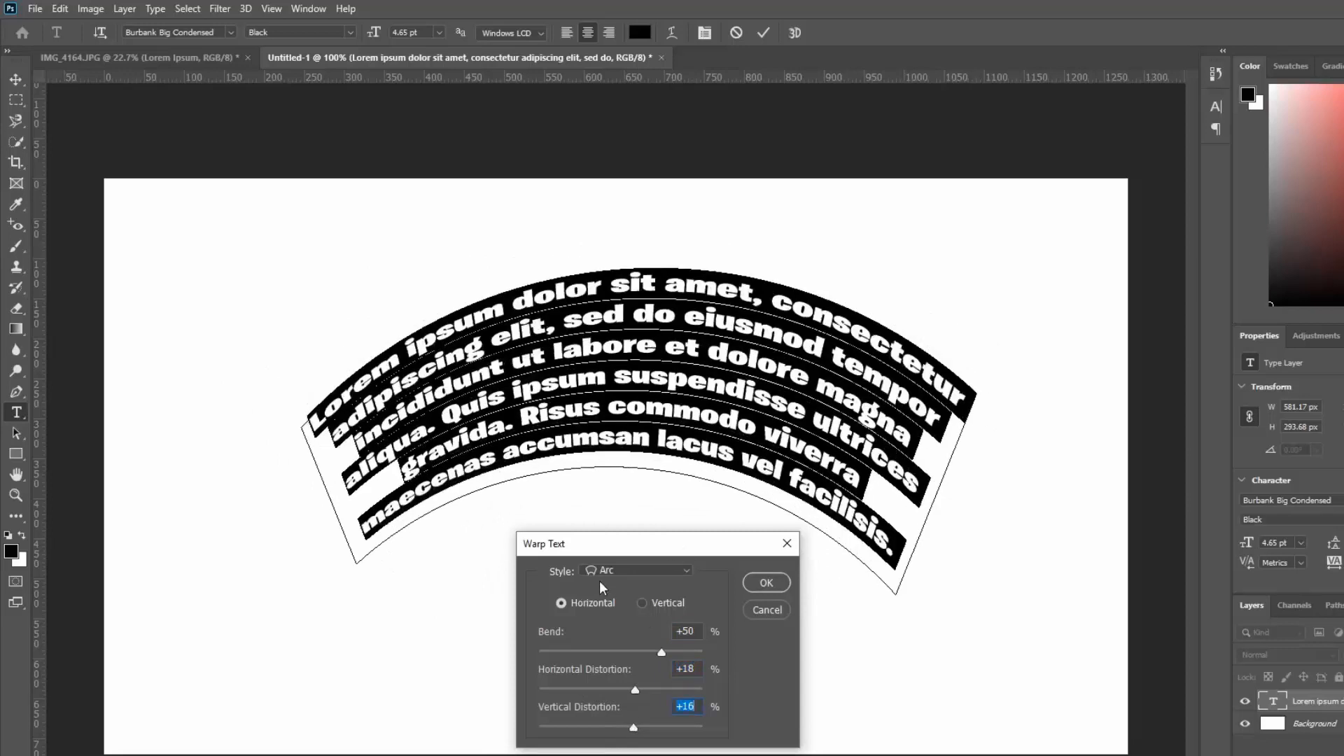
Change the warp style to Arc Lower with a bend of +68%, then switch the style to Fish
{"action": "left_click", "coordinate": [614, 580]}
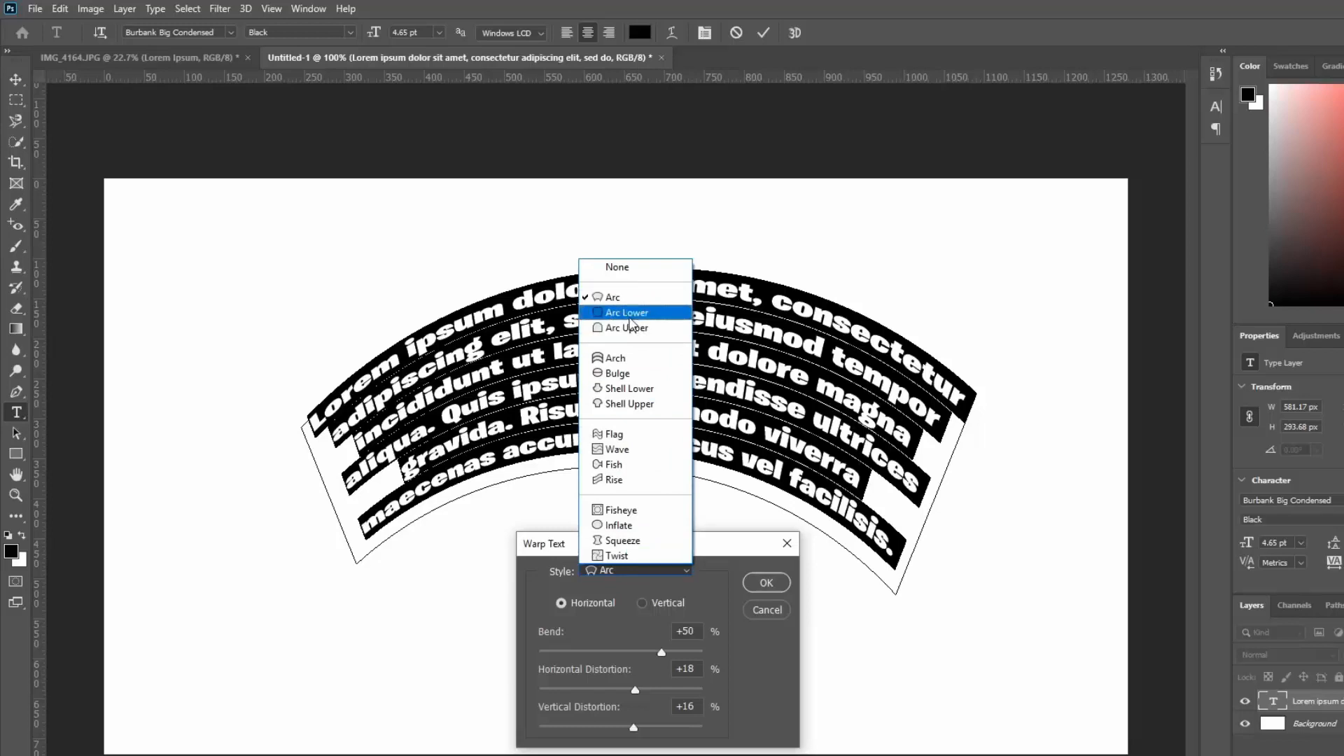
{"action": "left_click", "coordinate": [628, 315]}
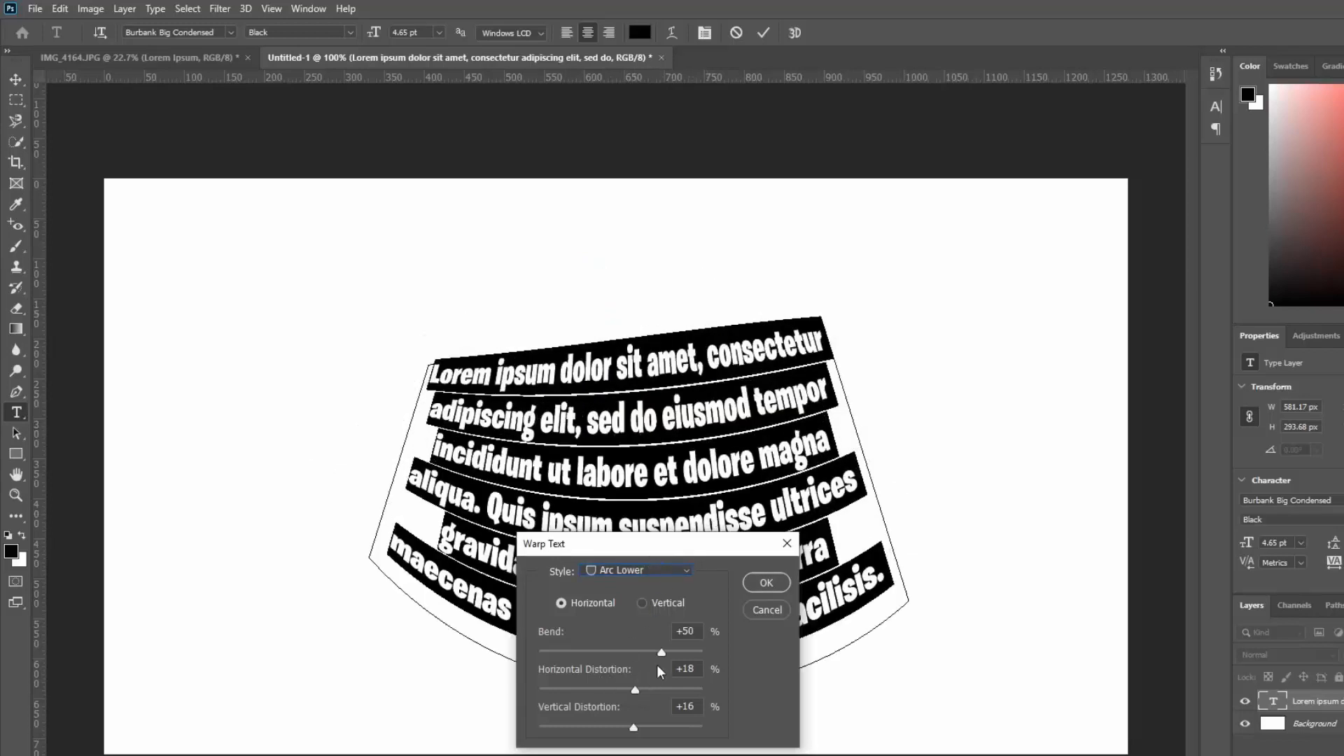
{"action": "left_click_drag", "start_coordinate": [665, 656], "coordinate": [679, 656]}
{"action": "left_click", "coordinate": [632, 574]}
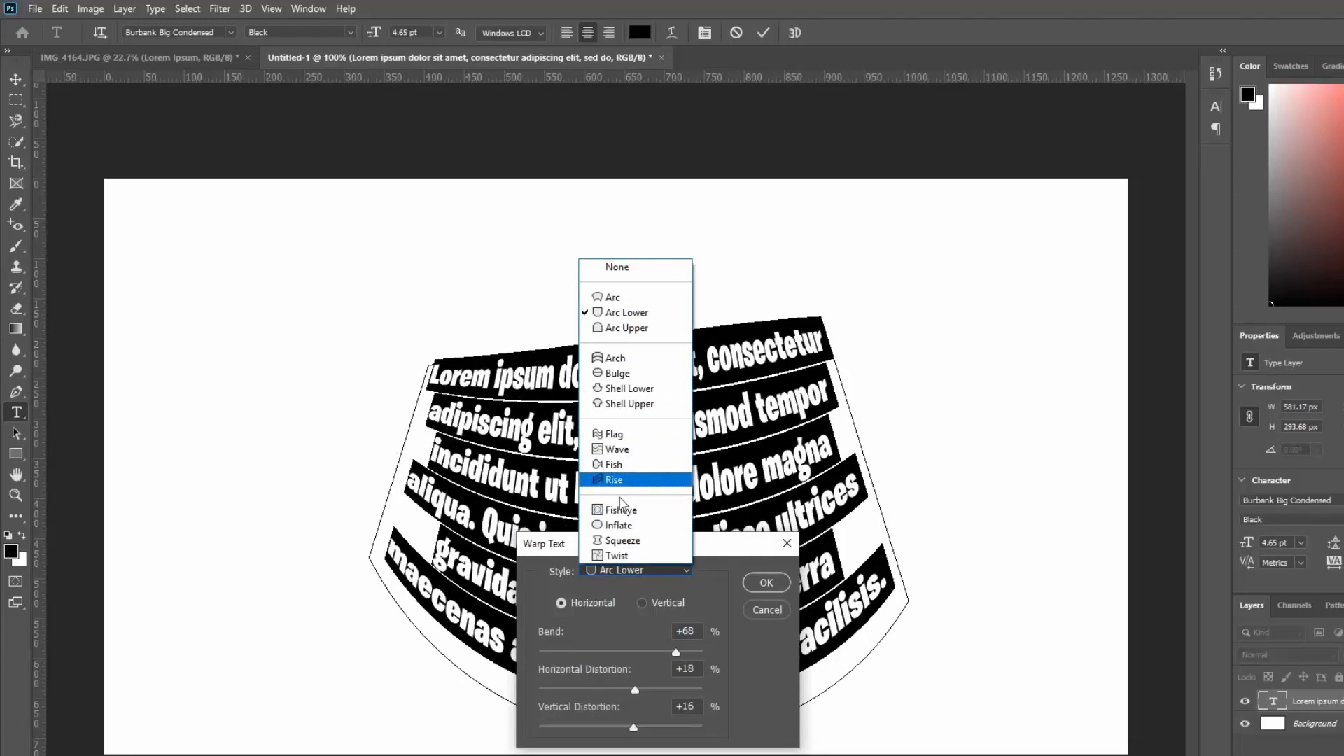
{"action": "left_click", "coordinate": [627, 465]}
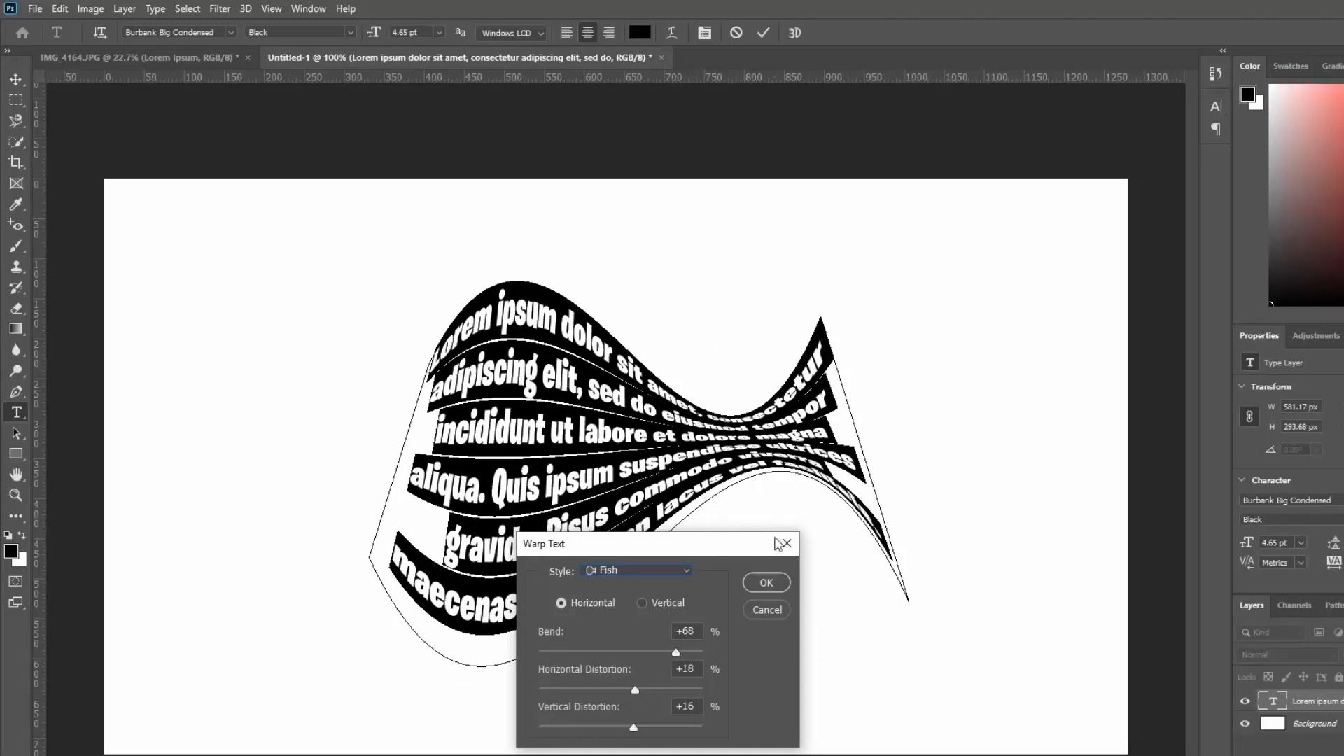
Set the paragraph's warp style back to None and apply it
{"action": "left_click", "coordinate": [636, 570]}
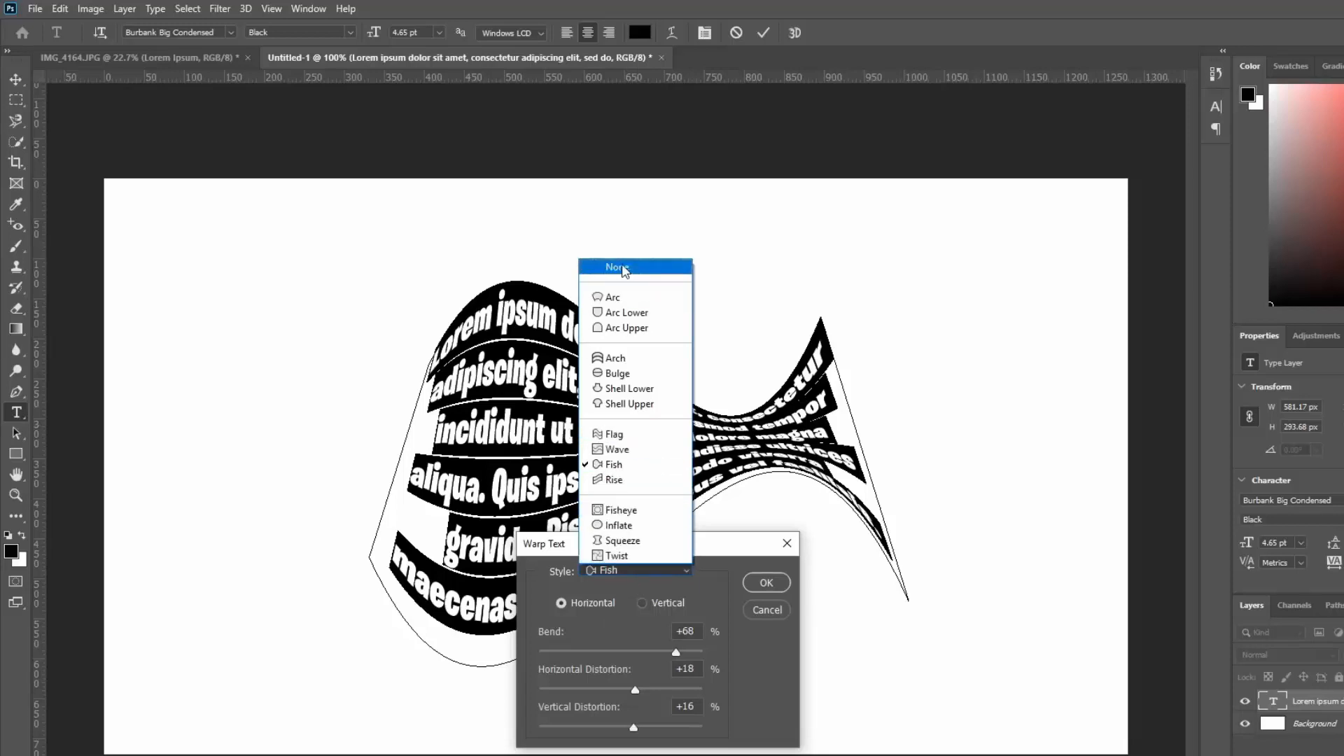
{"action": "left_click", "coordinate": [621, 268]}
{"action": "left_click", "coordinate": [767, 585]}
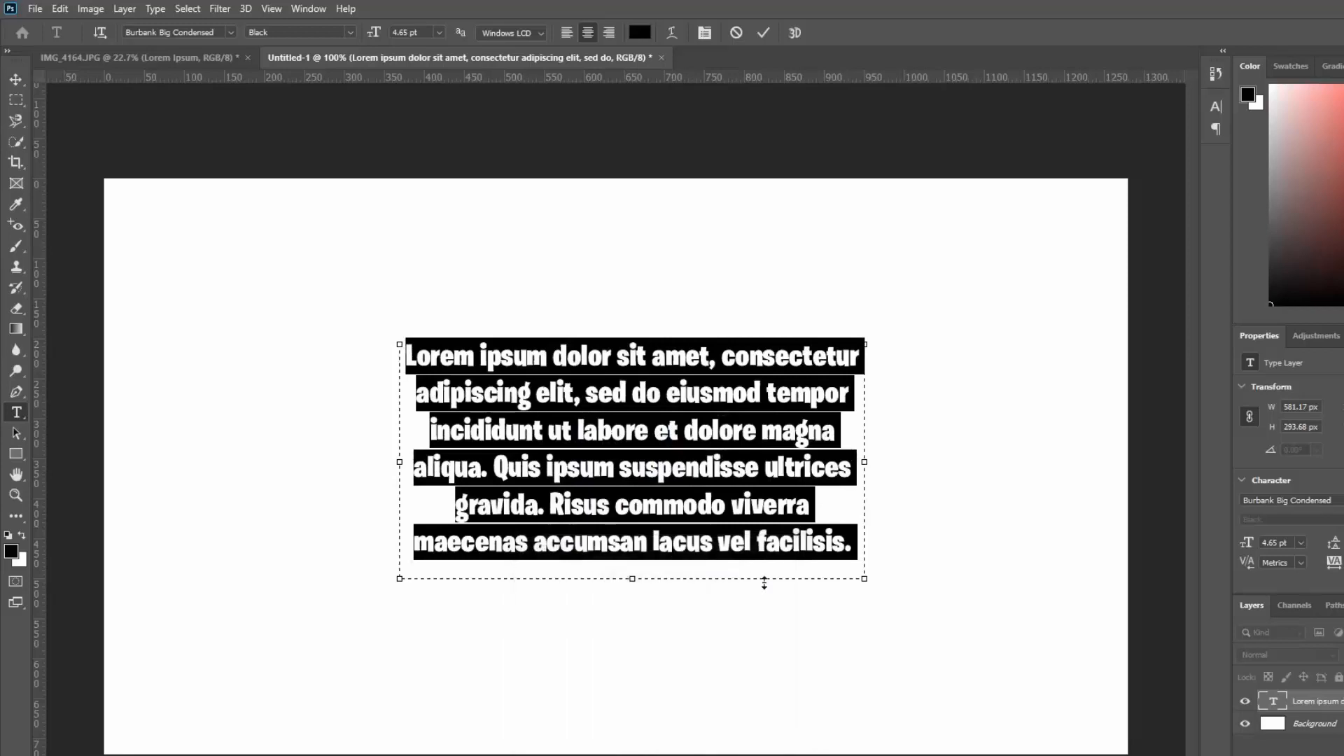
Apply Faux Bold to the selected paragraph in the Character settings and set its vertical scale to 189%
{"action": "left_click", "coordinate": [704, 35]}
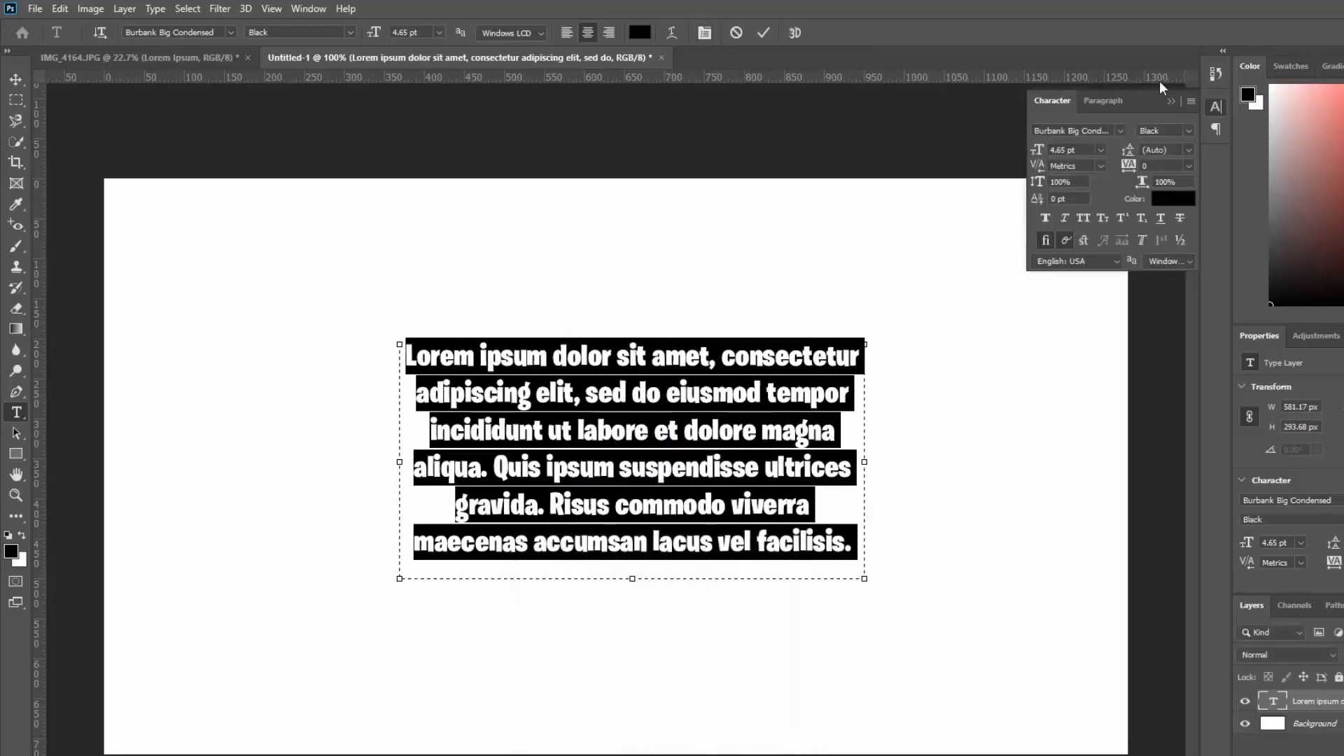
{"action": "left_click_drag", "start_coordinate": [1140, 100], "coordinate": [995, 166]}
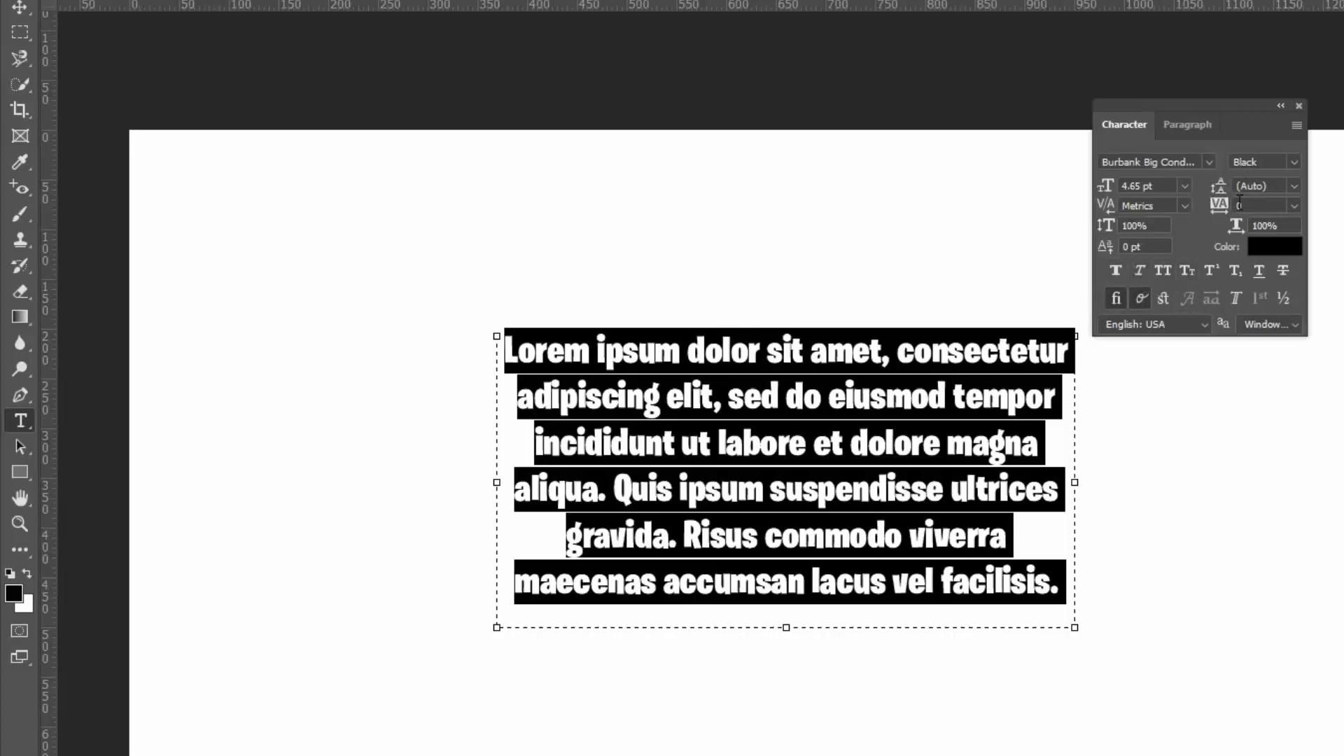
{"action": "left_click", "coordinate": [1120, 273]}
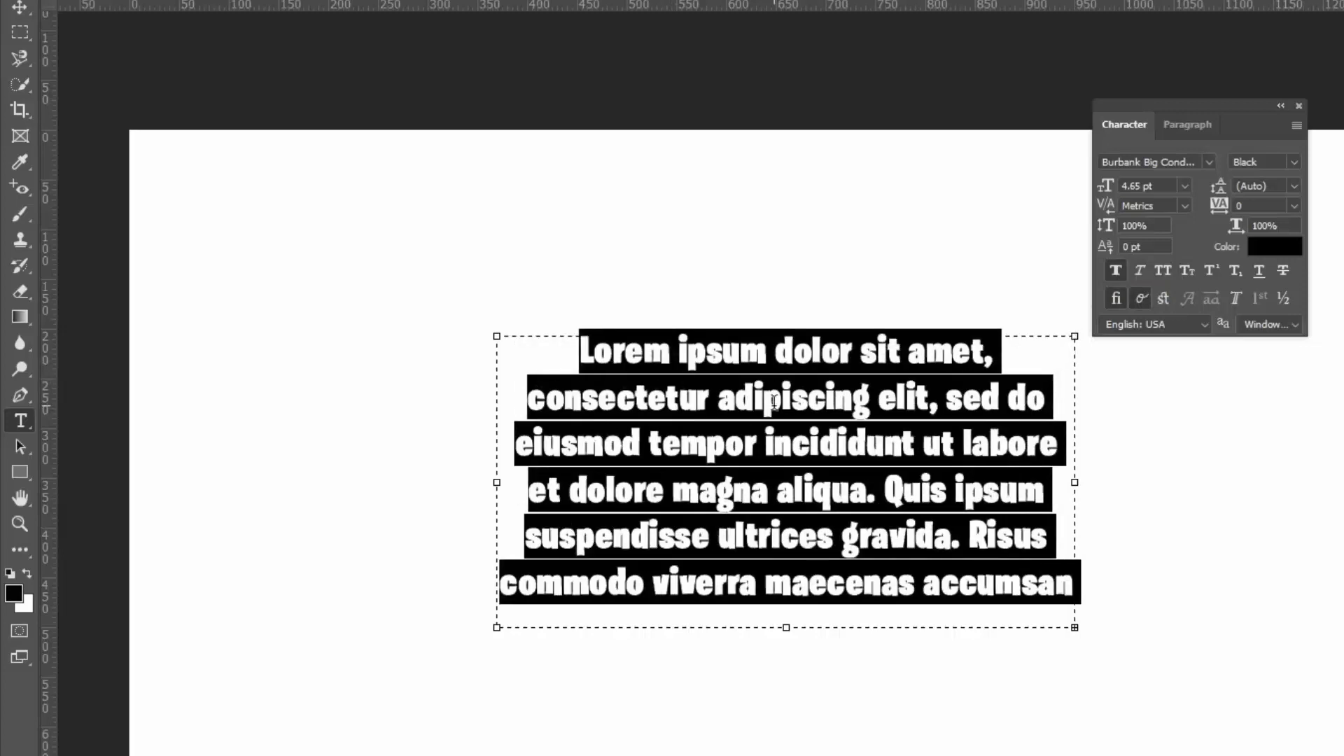
{"action": "left_click_drag", "start_coordinate": [1099, 231], "coordinate": [1105, 235]}
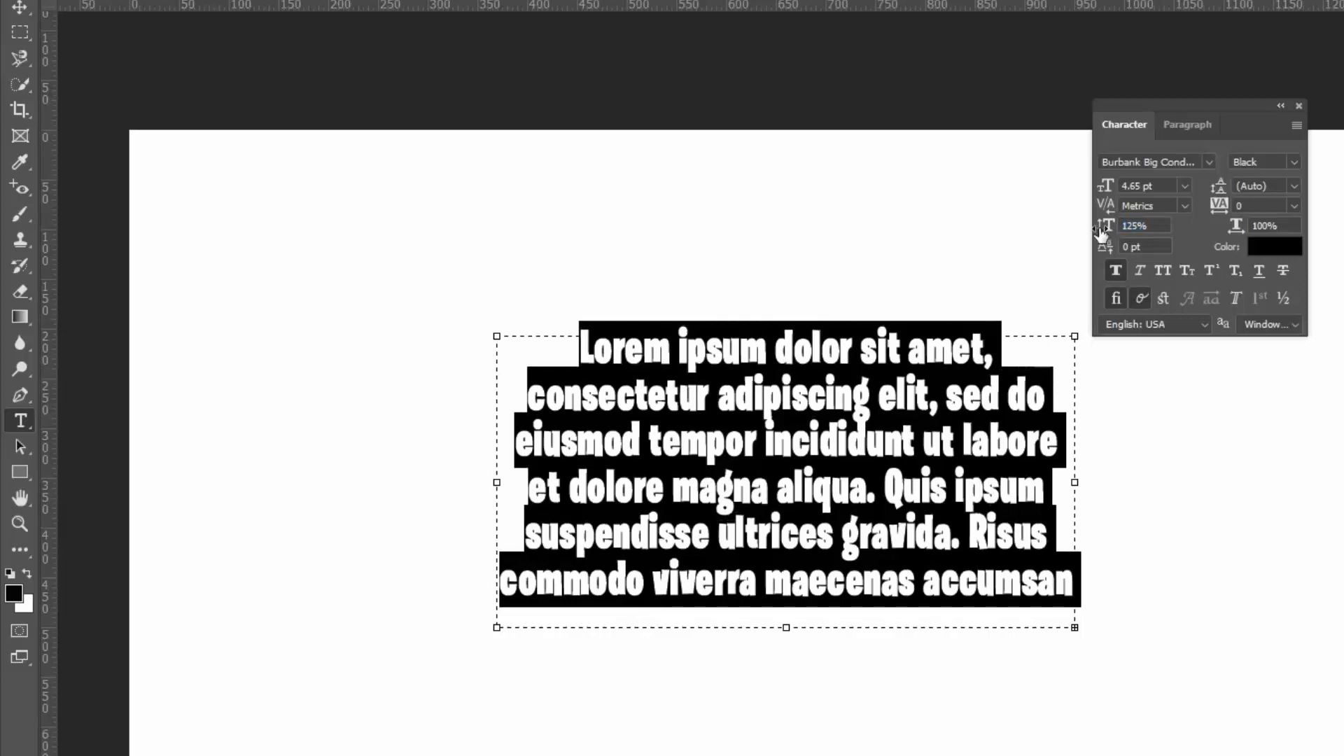
{"action": "left_click_drag", "start_coordinate": [1101, 233], "coordinate": [1162, 227]}
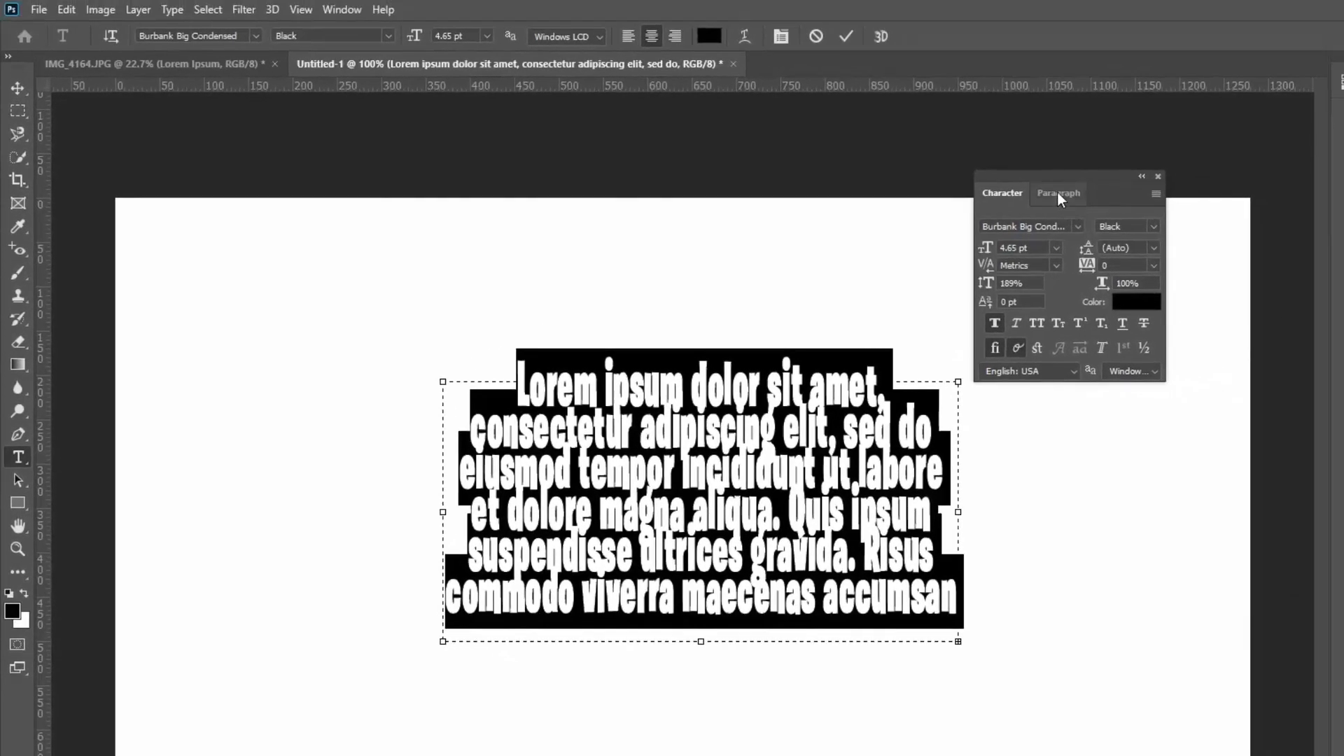
Review the alignment, indent and spacing options in the Paragraph settings, then close them
{"action": "left_click", "coordinate": [1059, 199]}
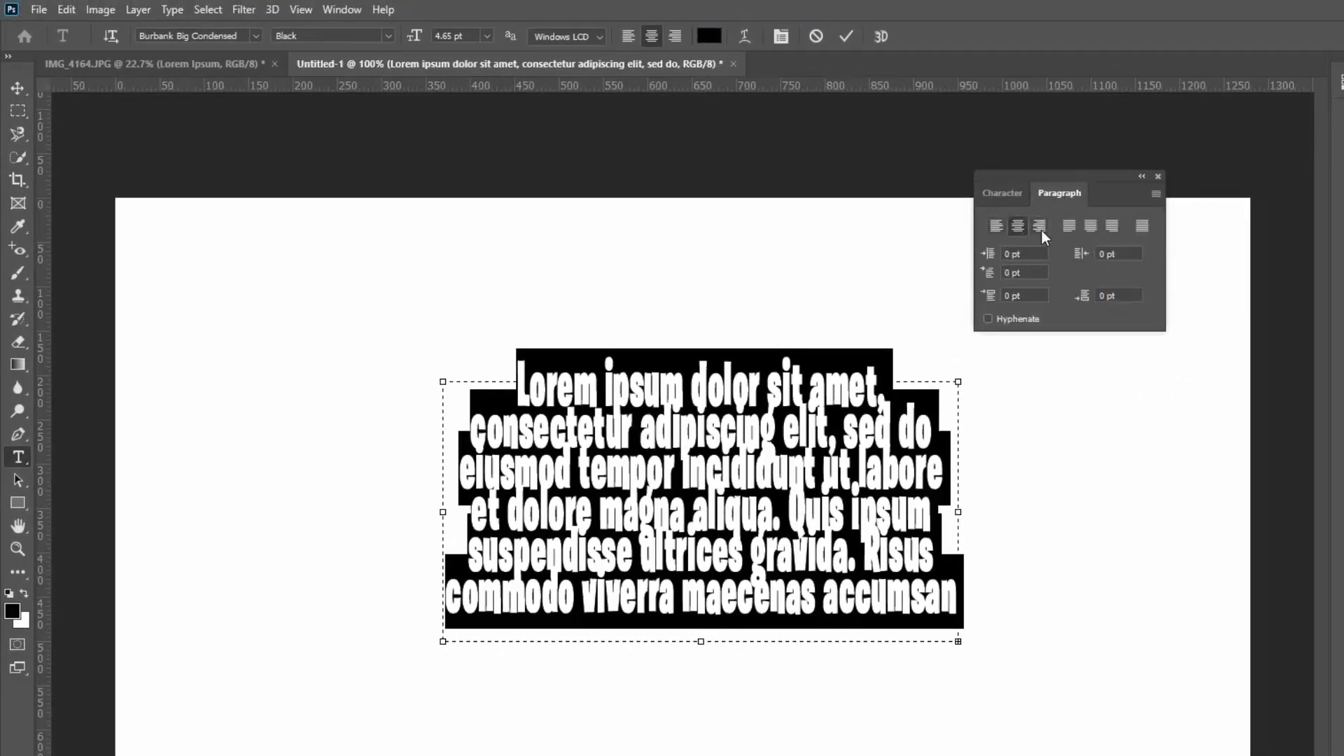
{"action": "left_click", "coordinate": [1158, 176]}
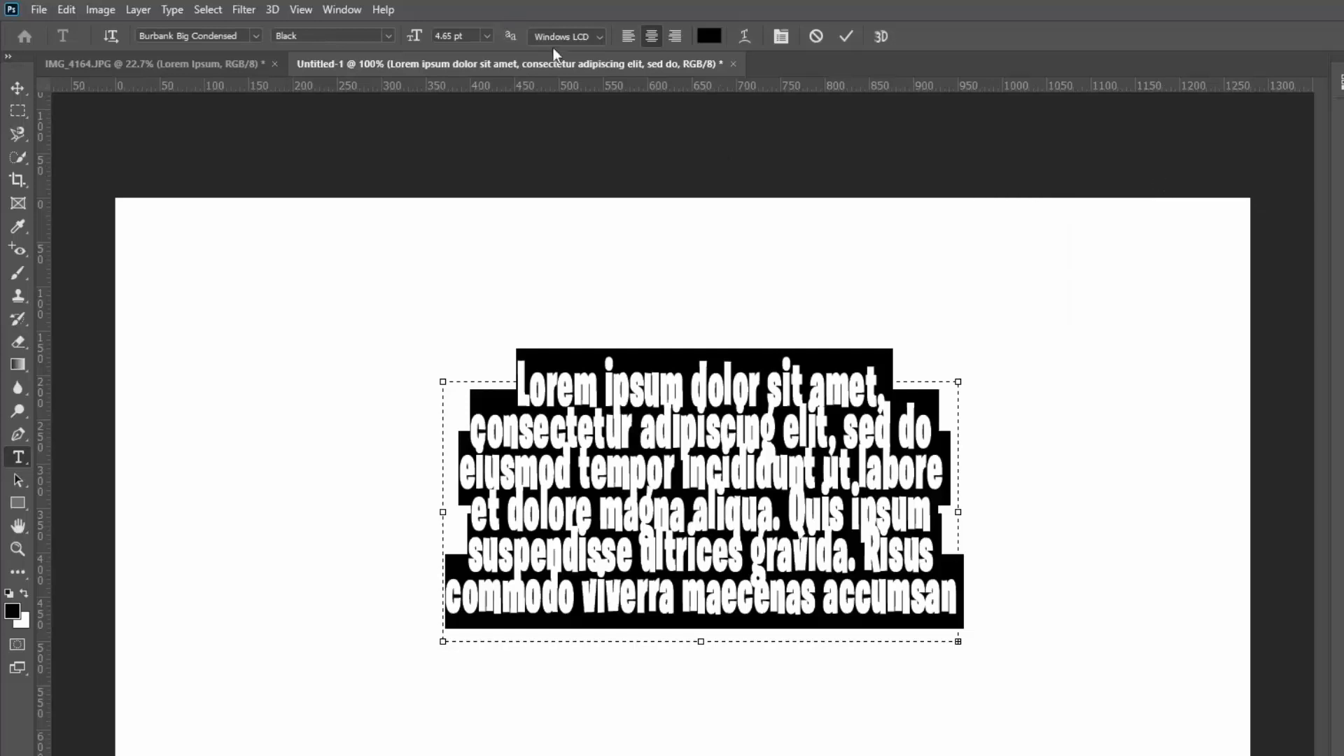
Switch to the IMG_4164.JPG document and hide its Lorem Ipsum text layer
{"action": "left_click", "coordinate": [227, 64]}
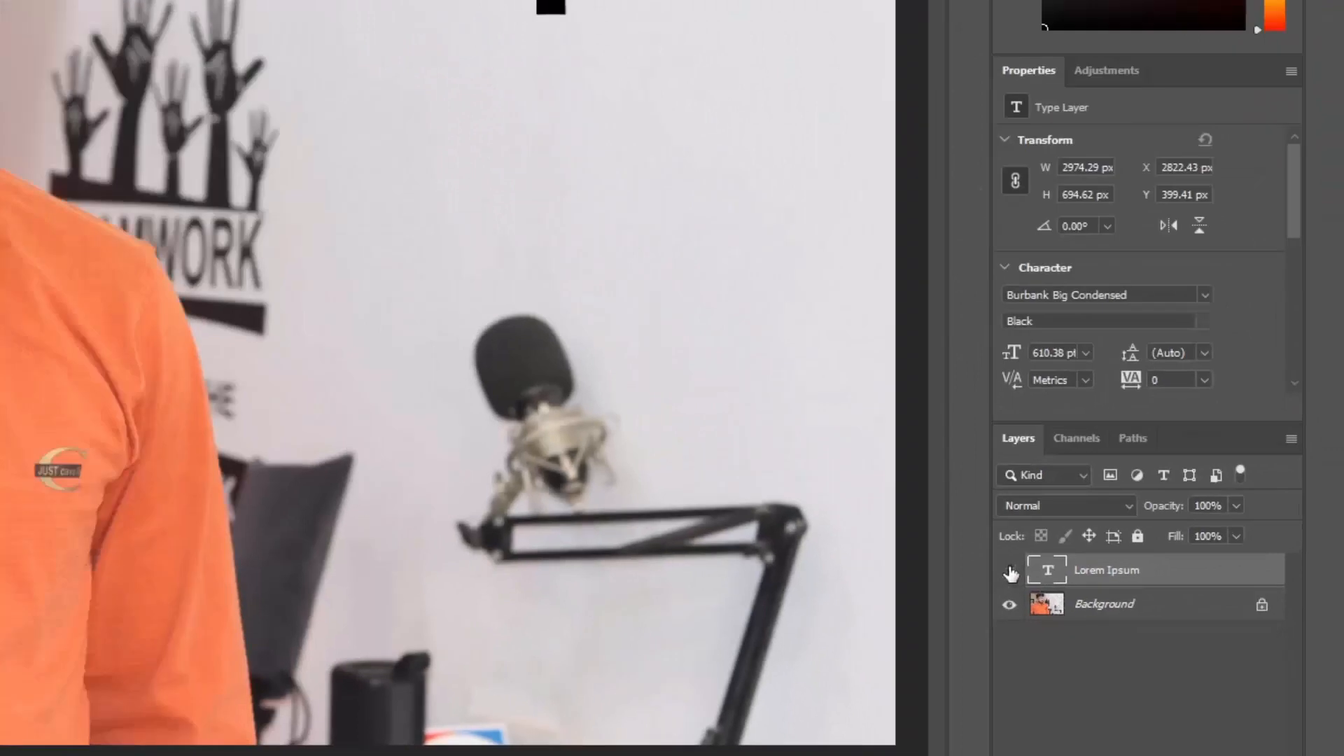
{"action": "left_click", "coordinate": [1103, 623]}
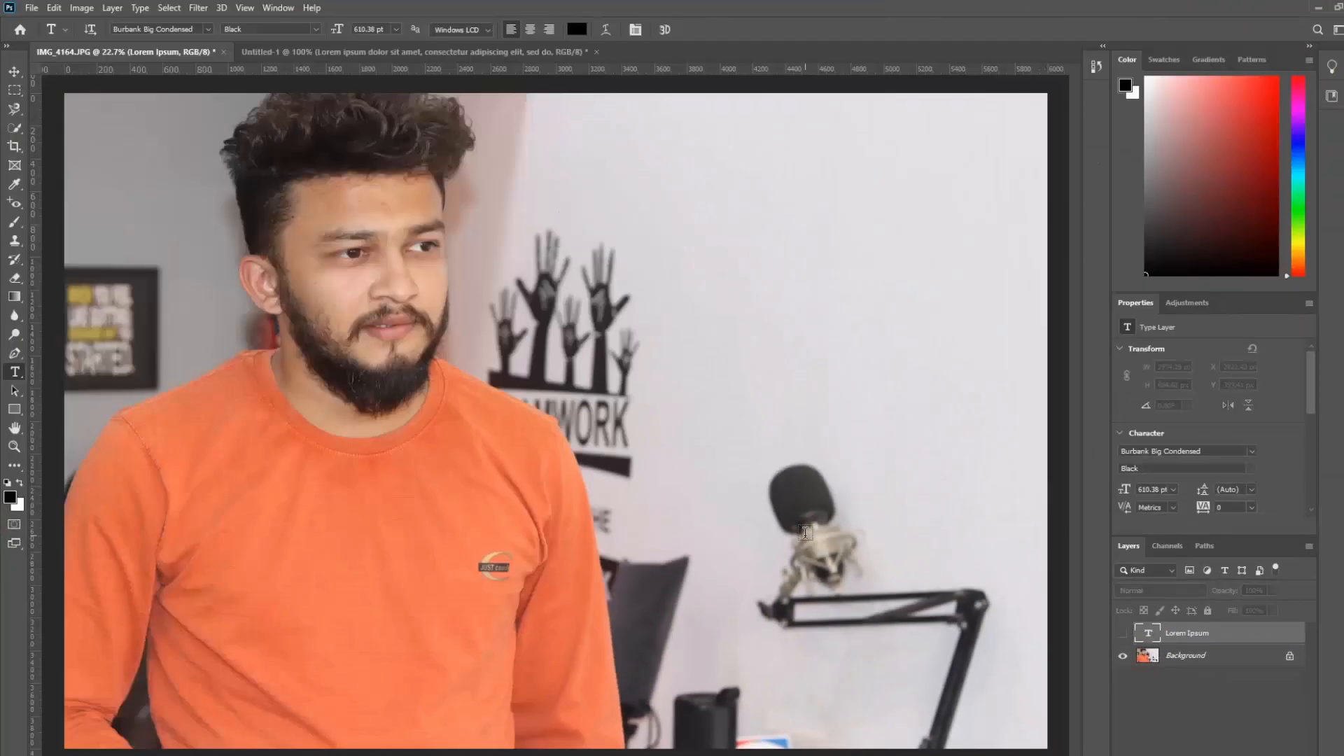
Make a wide rectangular selection on the wall above the hands artwork and fill it with red e80914 on the Background layer
{"action": "left_click", "coordinate": [14, 89]}
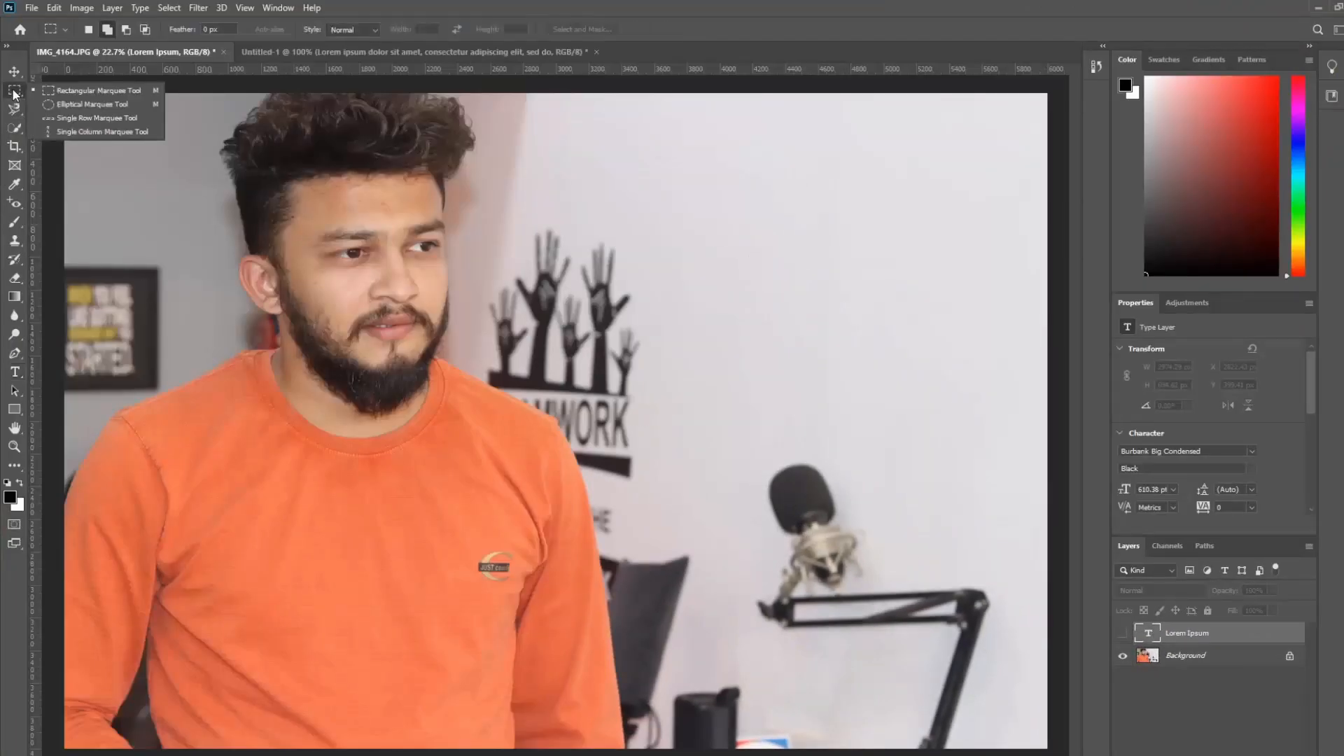
{"action": "left_click", "coordinate": [59, 91]}
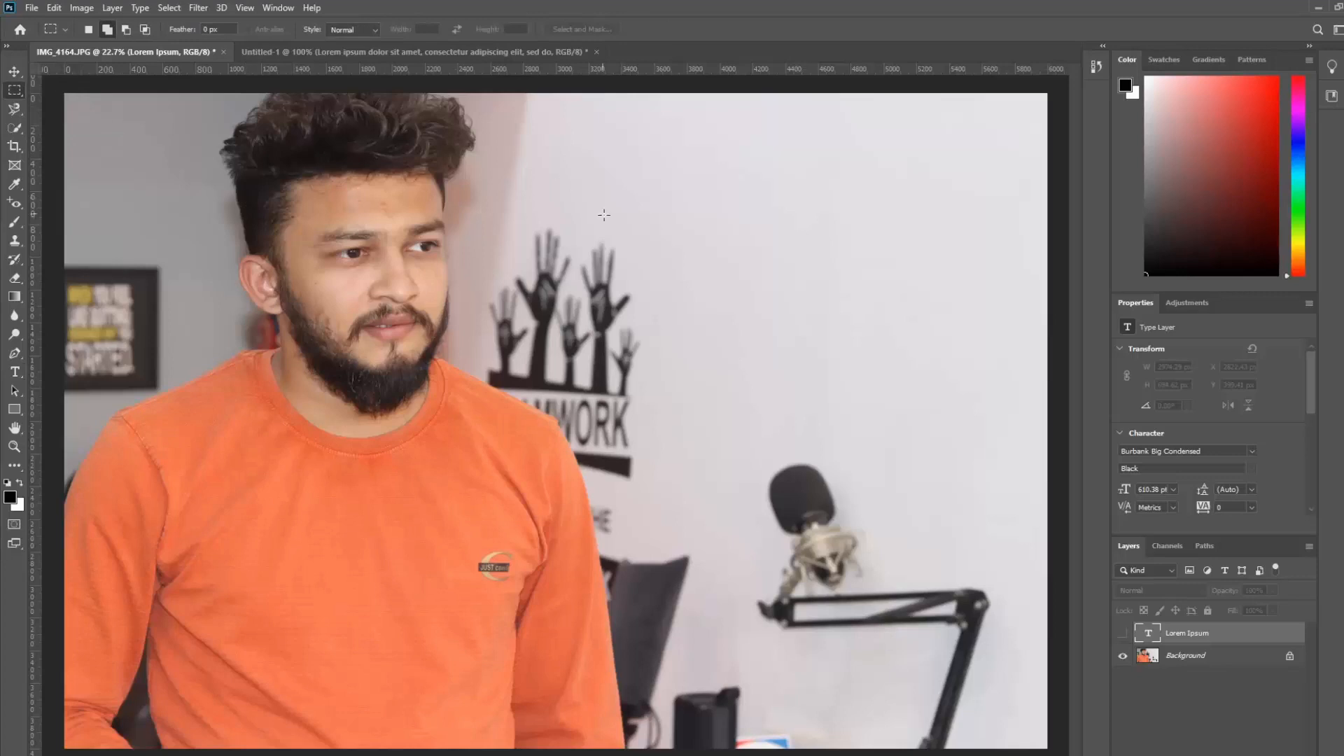
{"action": "left_click_drag", "start_coordinate": [548, 182], "coordinate": [986, 267]}
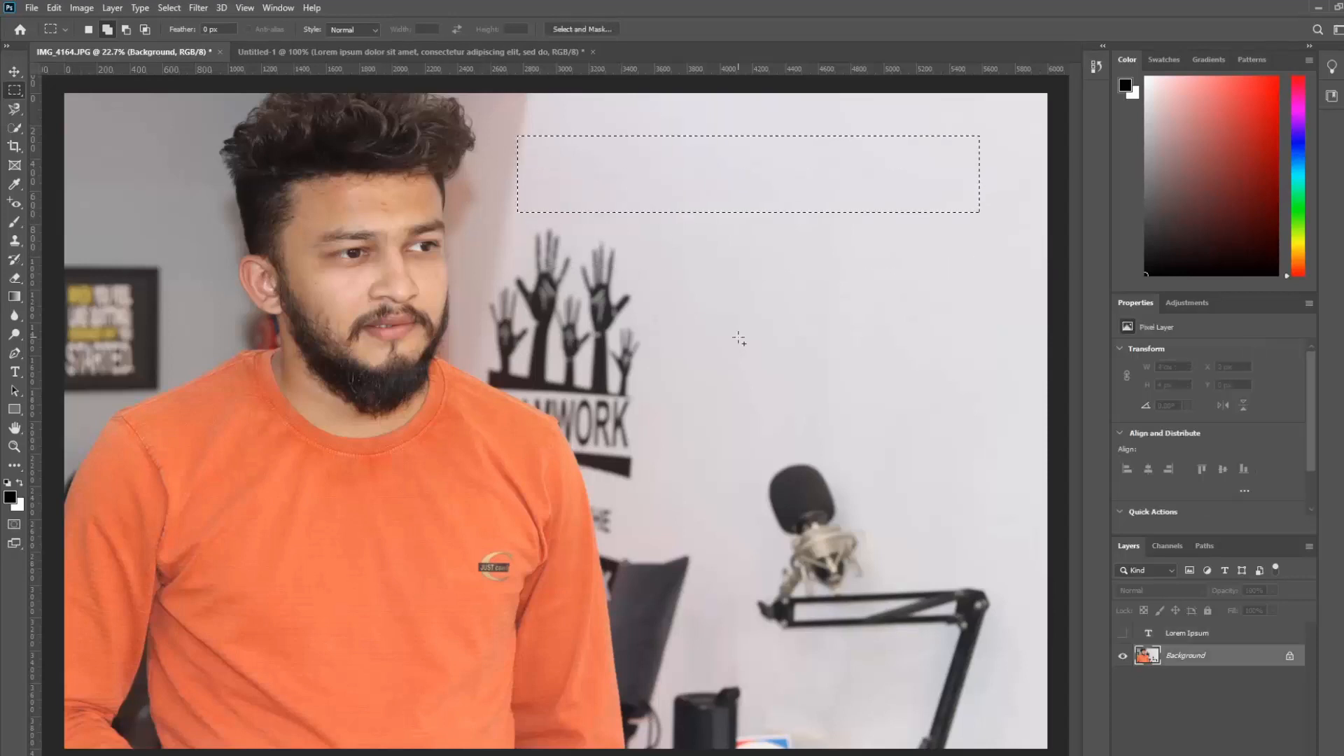
{"action": "key", "text": "shift+BackSpace"}
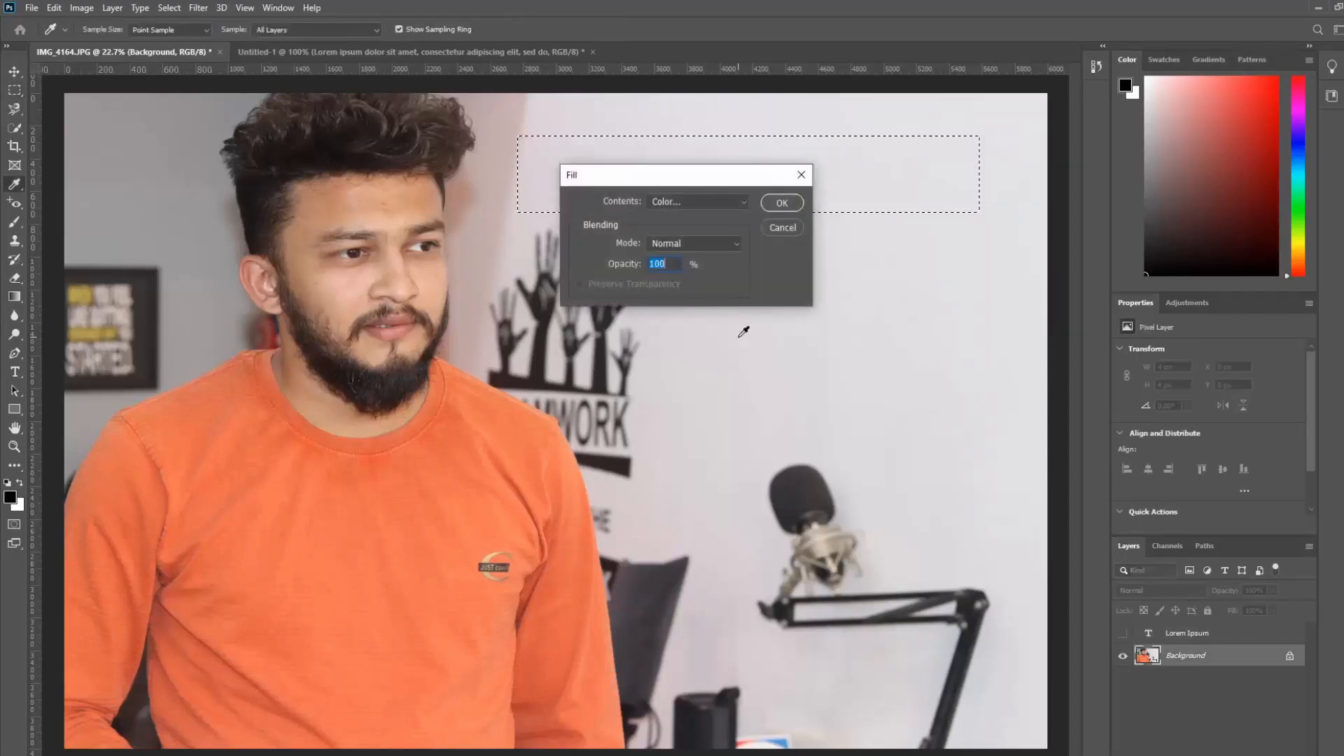
{"action": "left_click", "coordinate": [688, 204]}
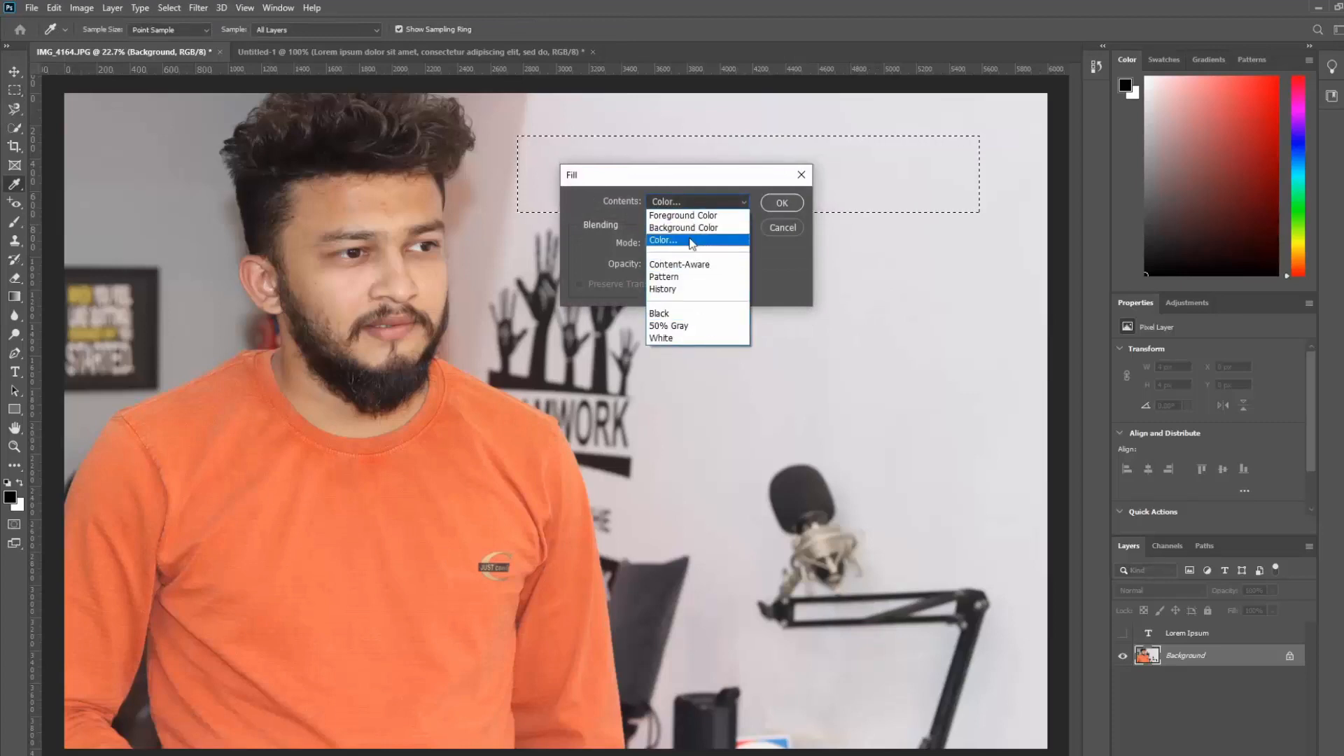
{"action": "left_click", "coordinate": [691, 241]}
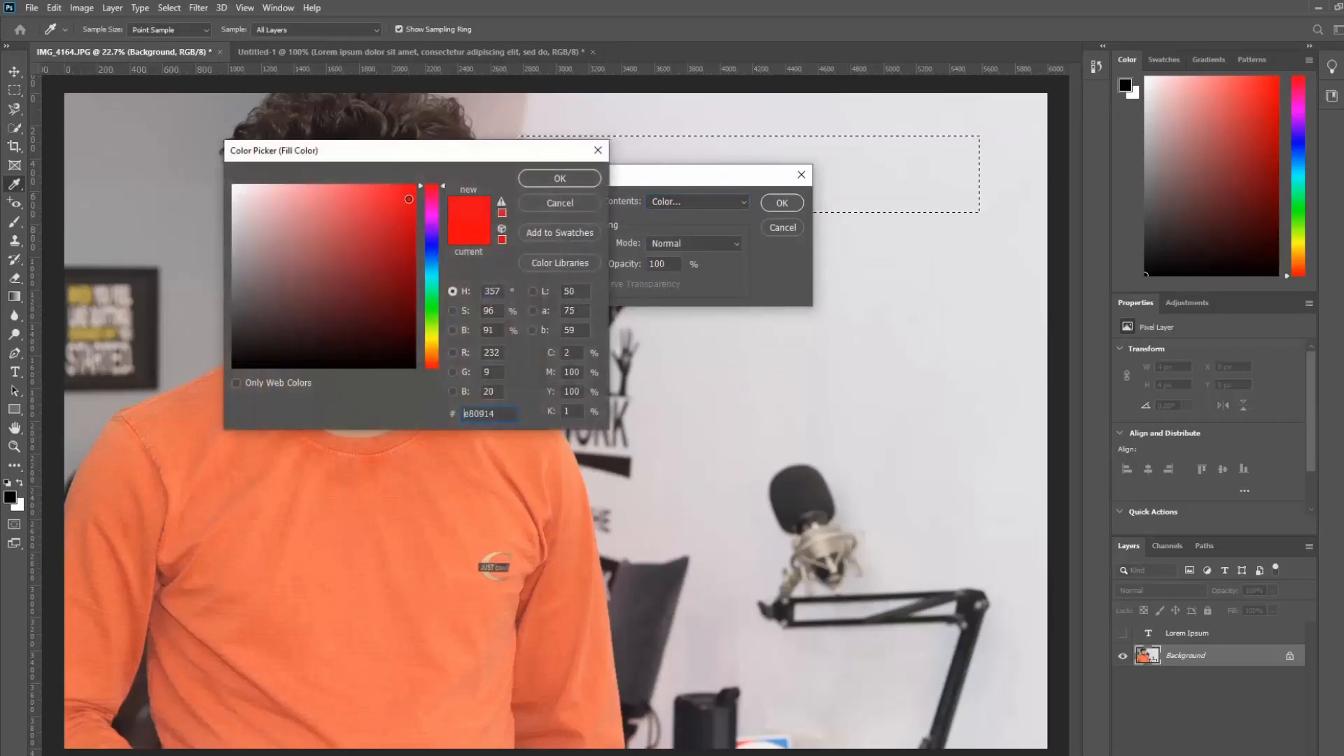
{"action": "left_click", "coordinate": [558, 178]}
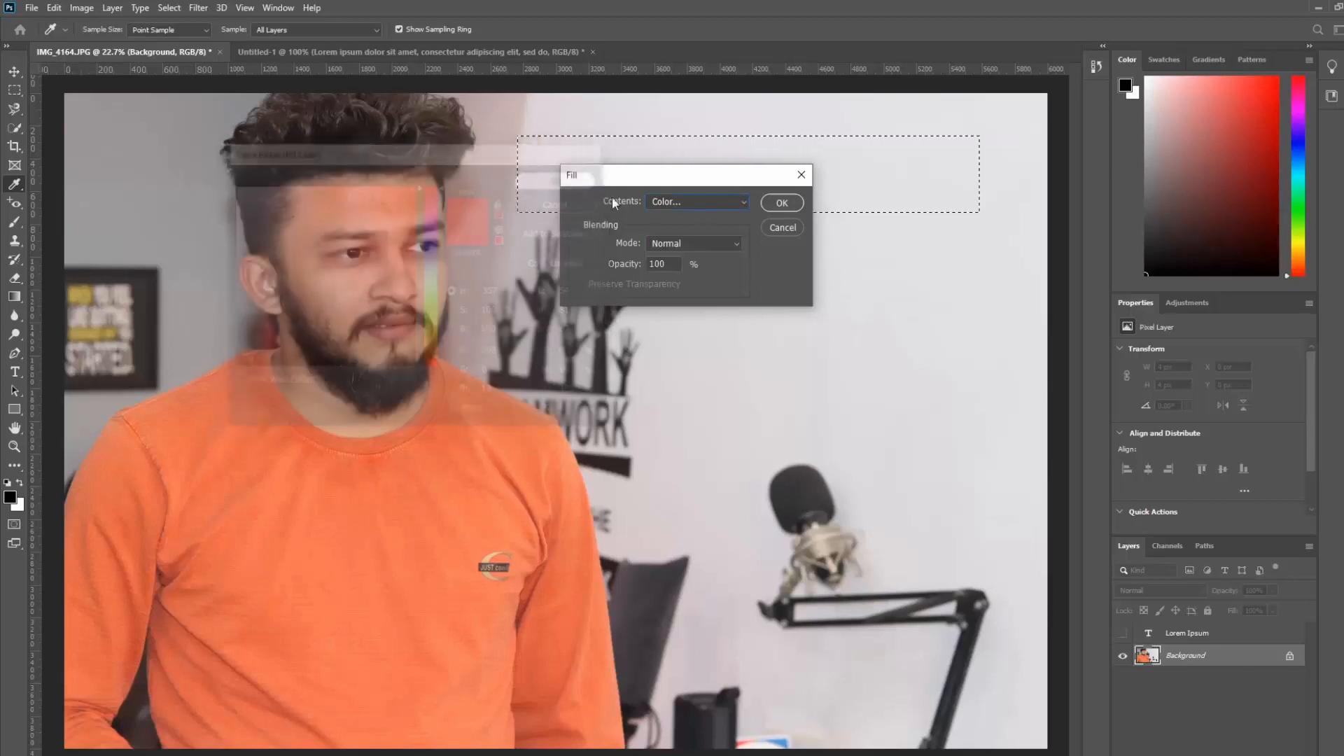
{"action": "key", "text": "m"}
{"action": "left_click", "coordinate": [778, 203]}
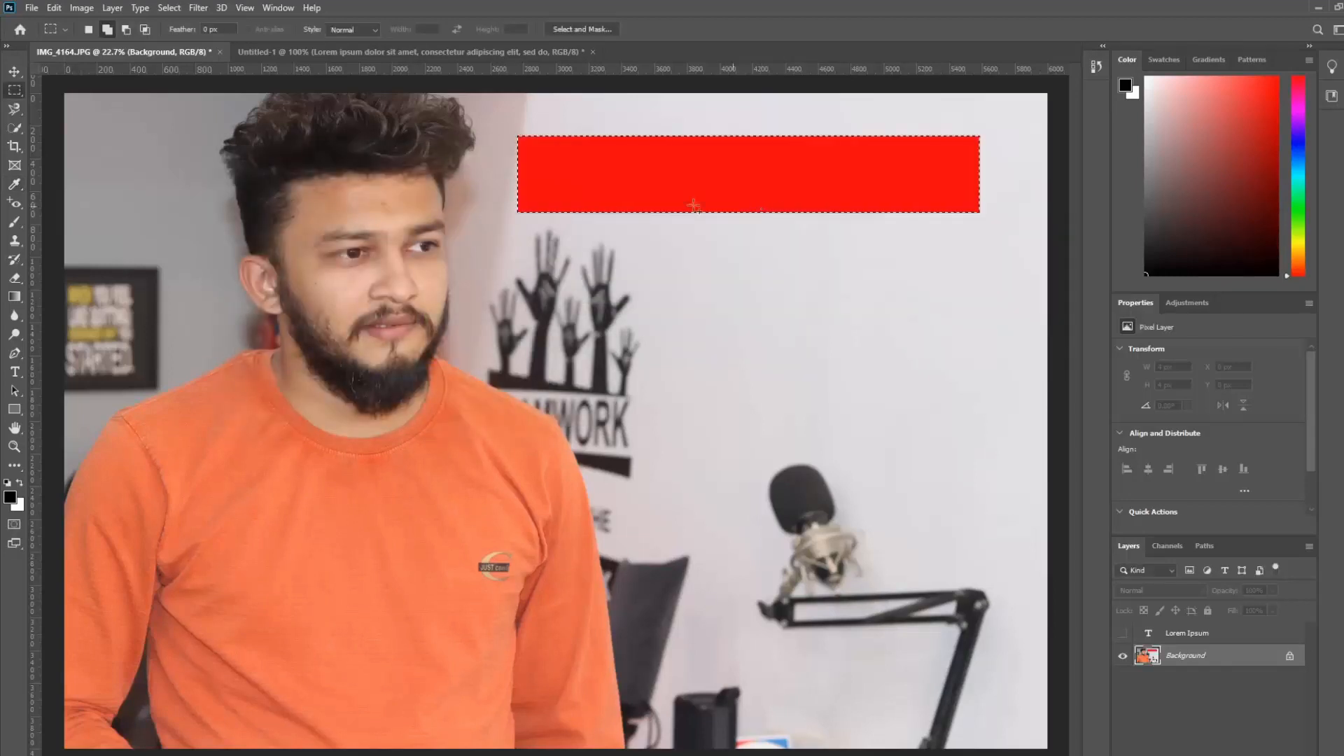
Try to move the red bar down separately from the photo on the Background layer
{"action": "left_click", "coordinate": [14, 72]}
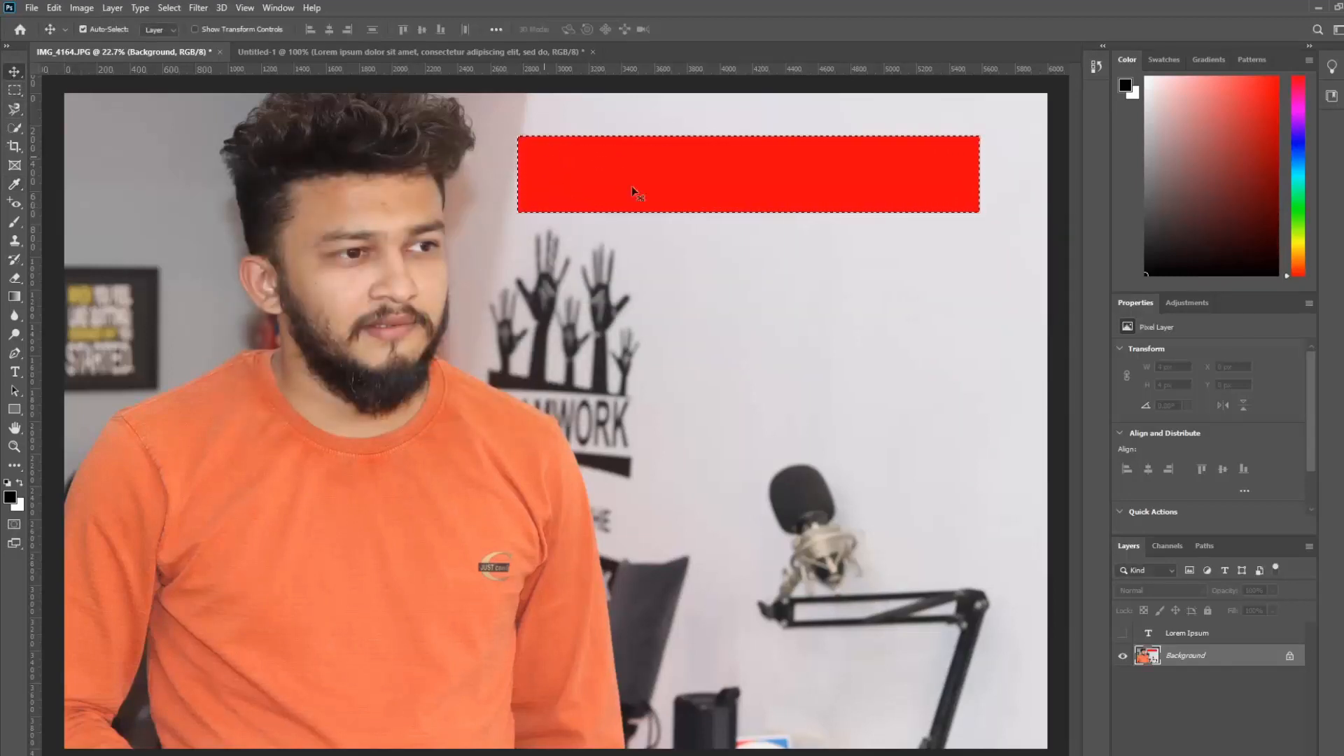
{"action": "key", "text": "ctrl+d"}
{"action": "left_click", "coordinate": [571, 175]}
{"action": "key", "text": "ctrl+z"}
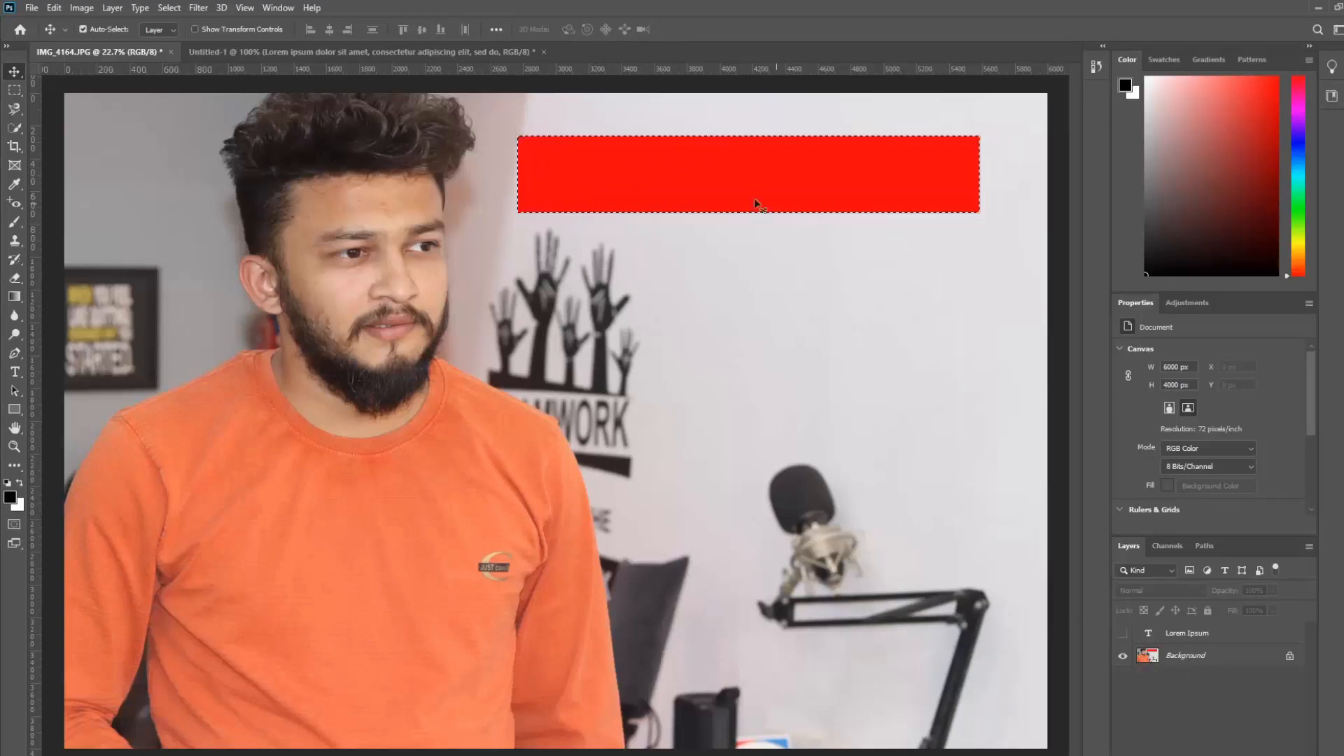
{"action": "left_click", "coordinate": [692, 236]}
{"action": "left_click_drag", "start_coordinate": [683, 208], "coordinate": [684, 280]}
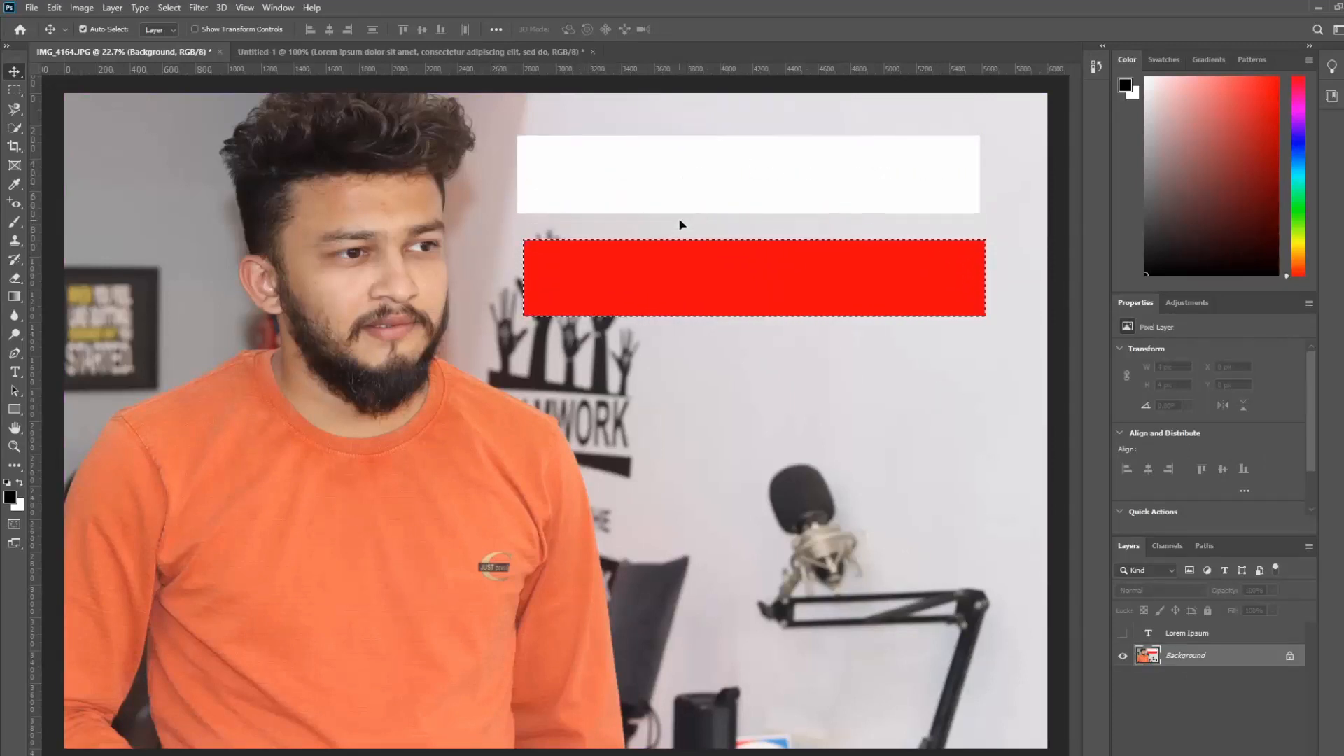
Undo the red bar's move and fill, and clear the selection
{"action": "key", "text": "ctrl"}
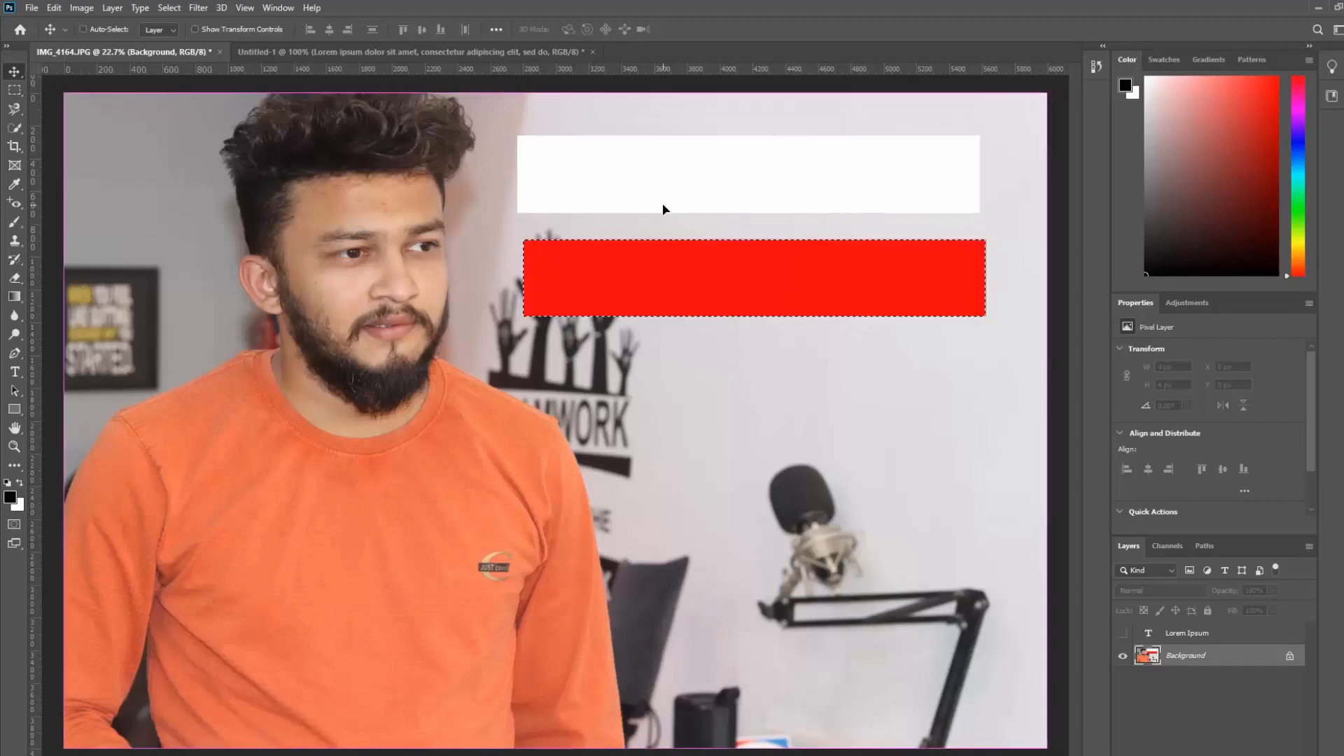
{"action": "key", "text": "ctrl+z"}
{"action": "key", "text": "ctrl+z"}
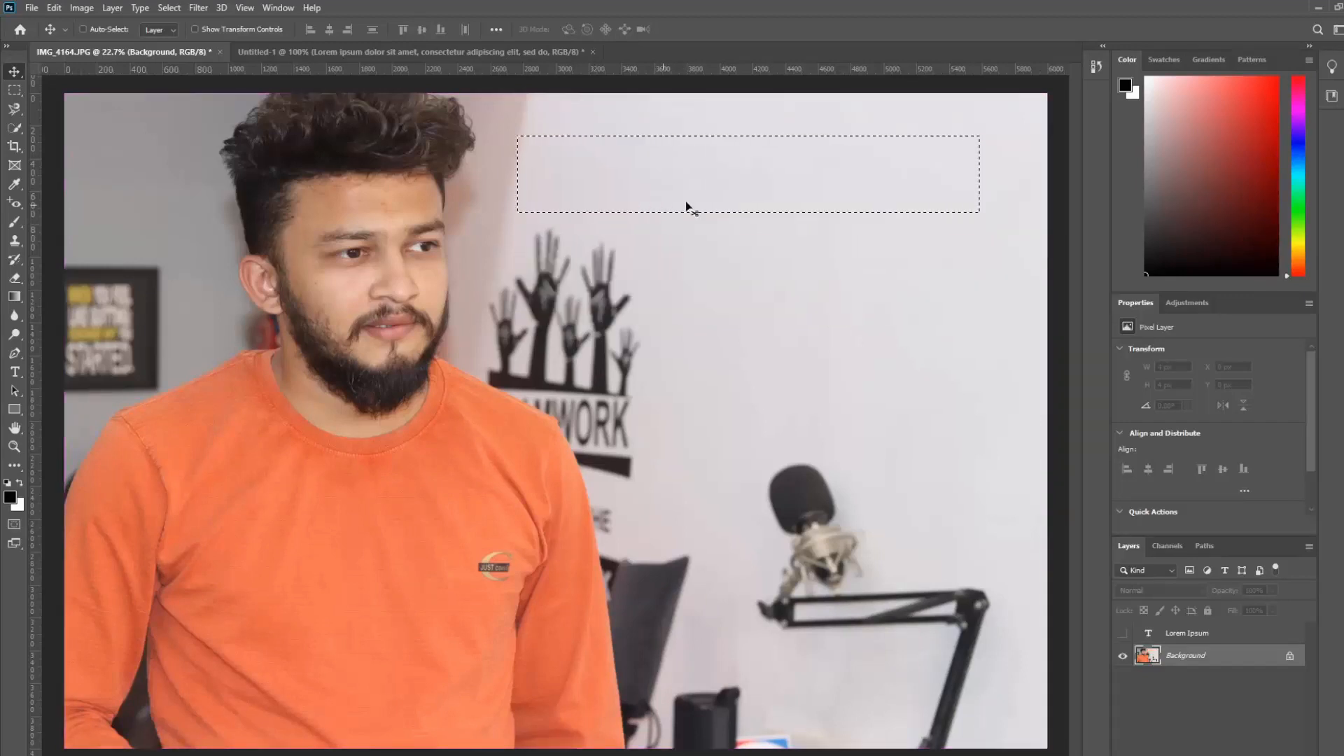
{"action": "key", "text": "ctrl+d"}
Create a new layer and fill a rectangular selection of about 2735 × 489 px on the upper wall with red
{"action": "key", "text": "ctrl+shift+alt+n"}
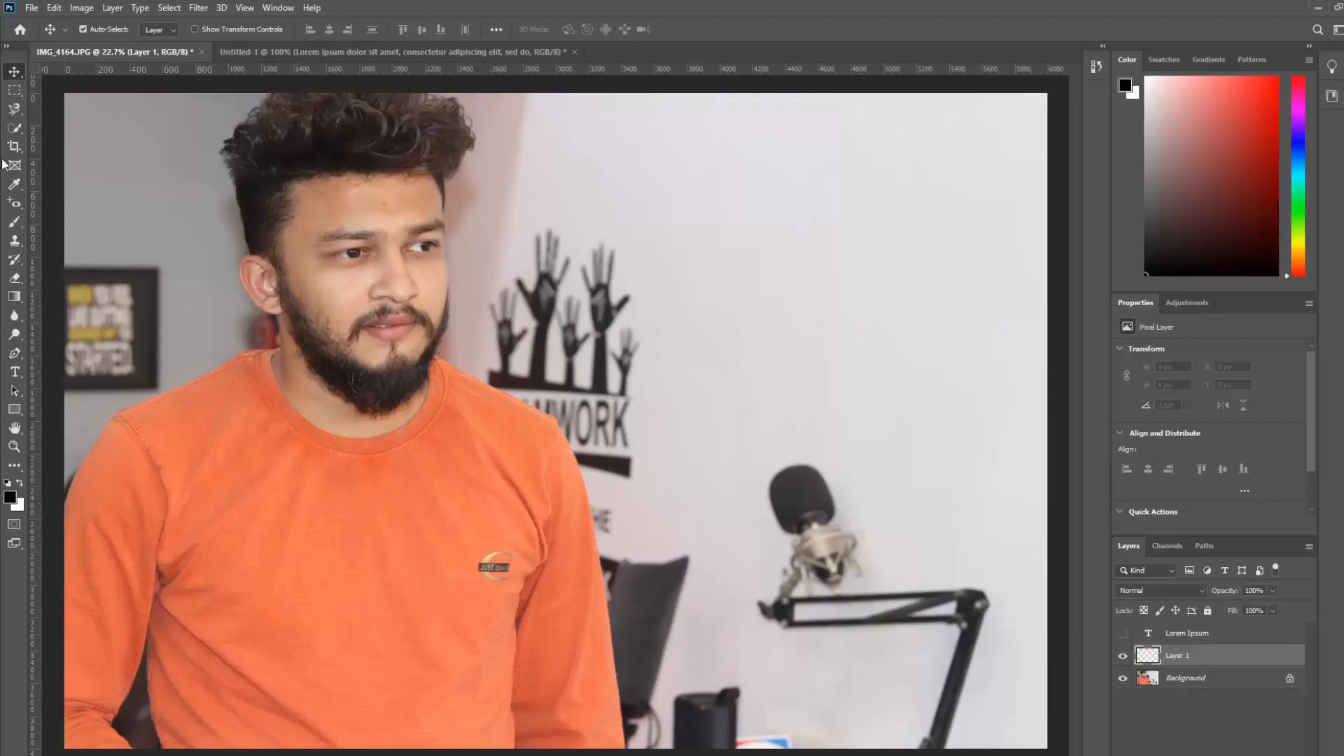
{"action": "left_click", "coordinate": [14, 90]}
{"action": "left_click_drag", "start_coordinate": [514, 160], "coordinate": [959, 239]}
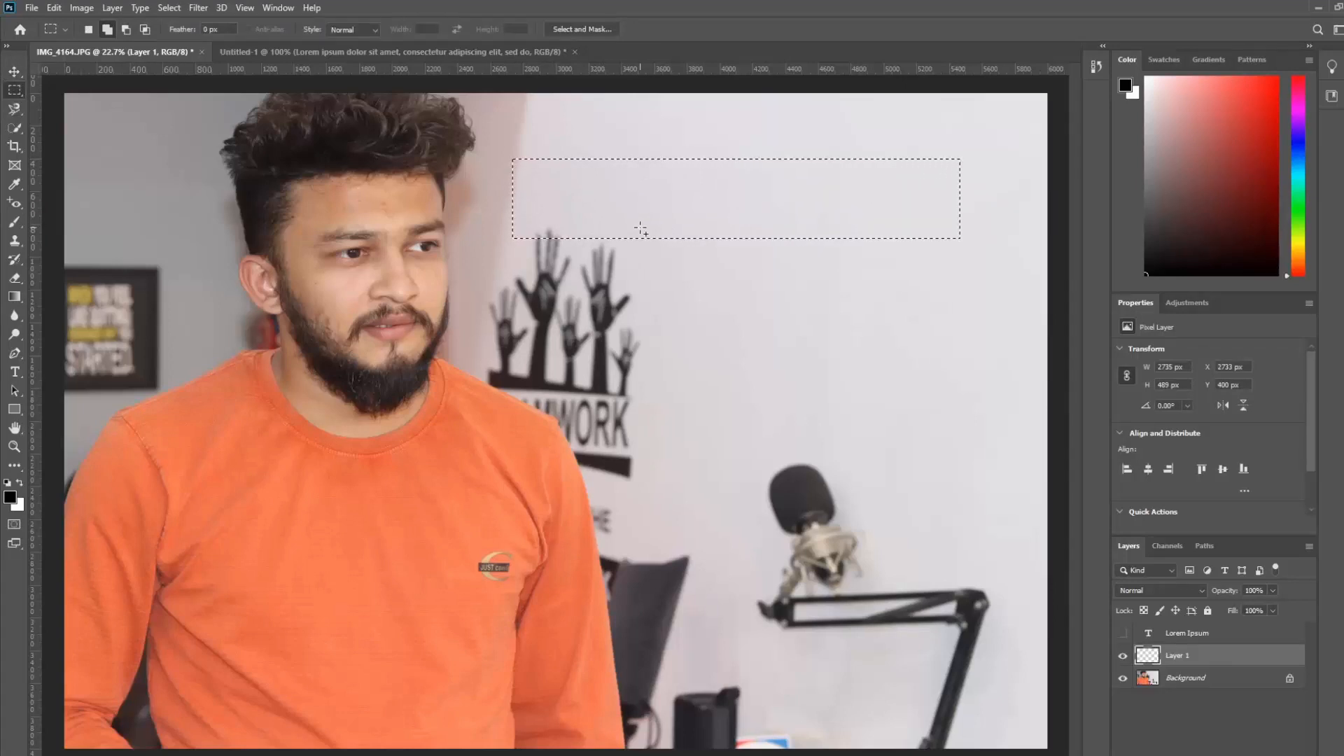
{"action": "key", "text": "shift+F5"}
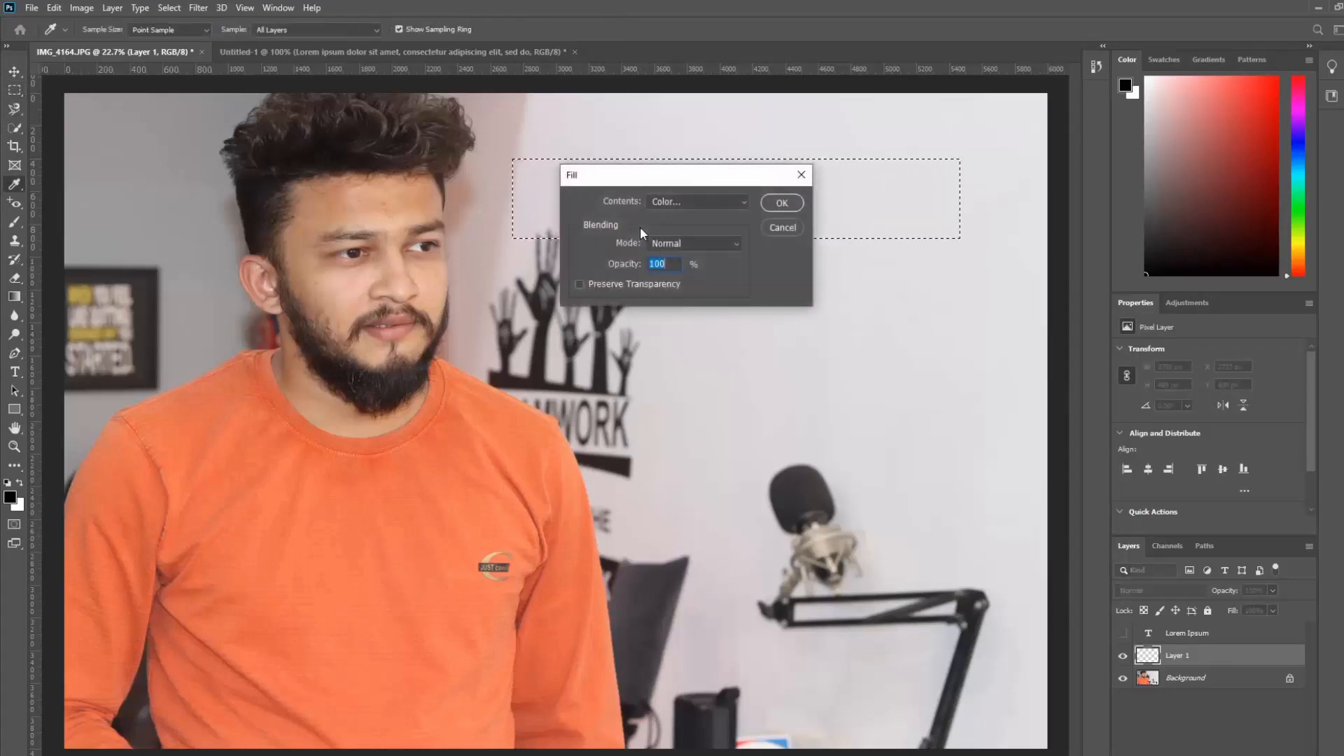
{"action": "left_click", "coordinate": [781, 203]}
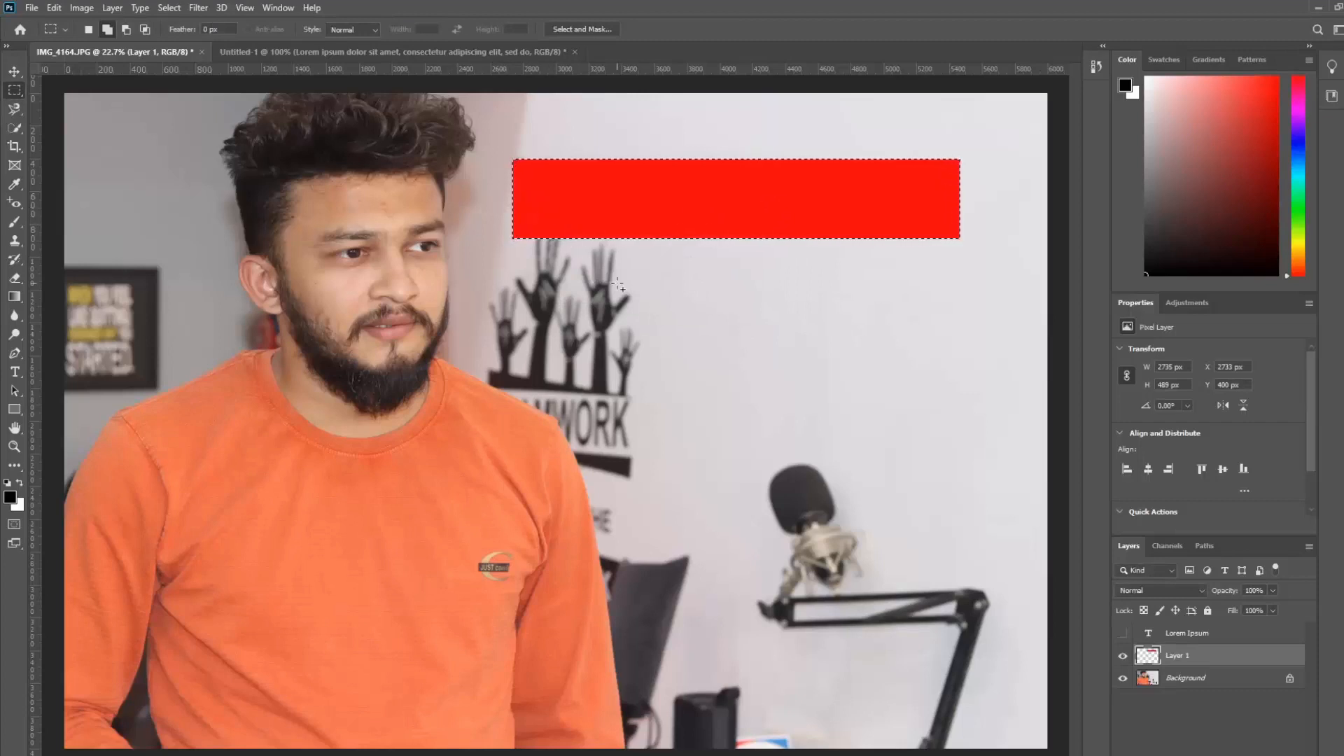
Clear the selection and move the red bar lower on the wall, to about X 2940 px, Y 1341 px
{"action": "left_click", "coordinate": [17, 73]}
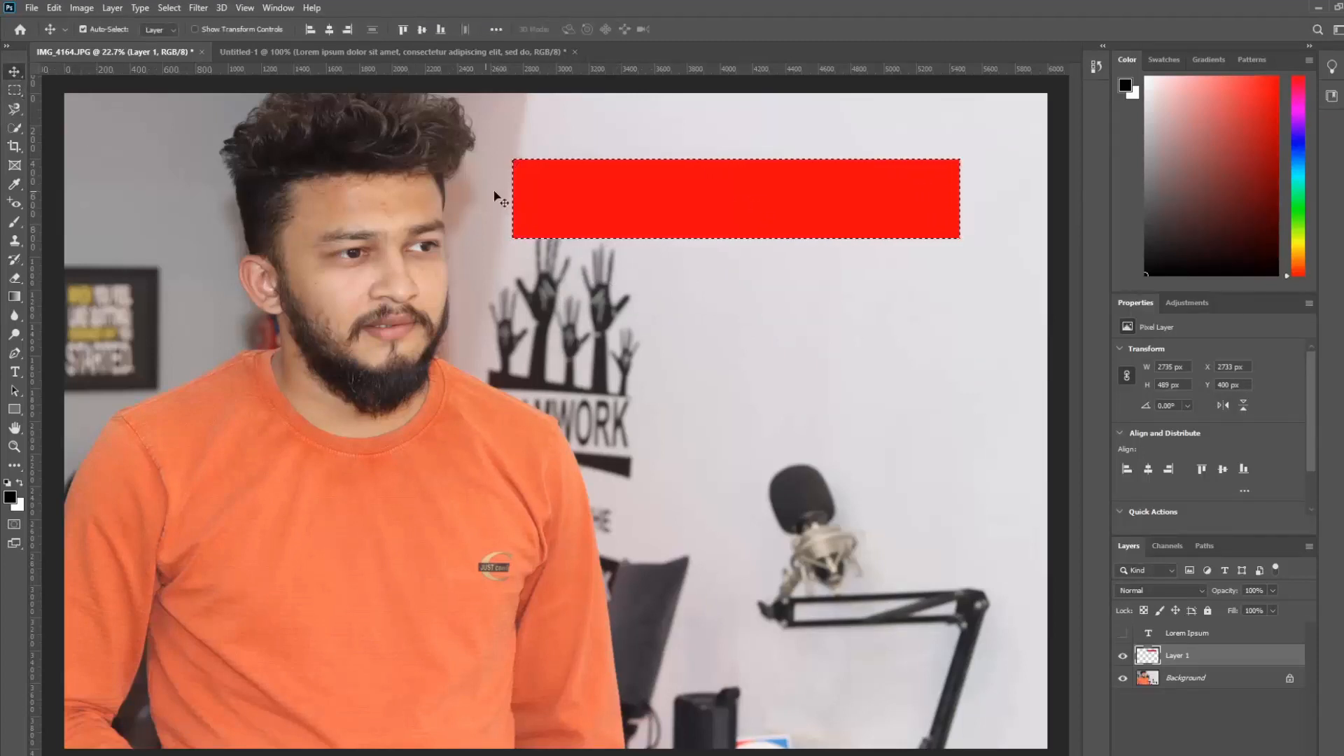
{"action": "left_click_drag", "start_coordinate": [624, 198], "coordinate": [686, 207]}
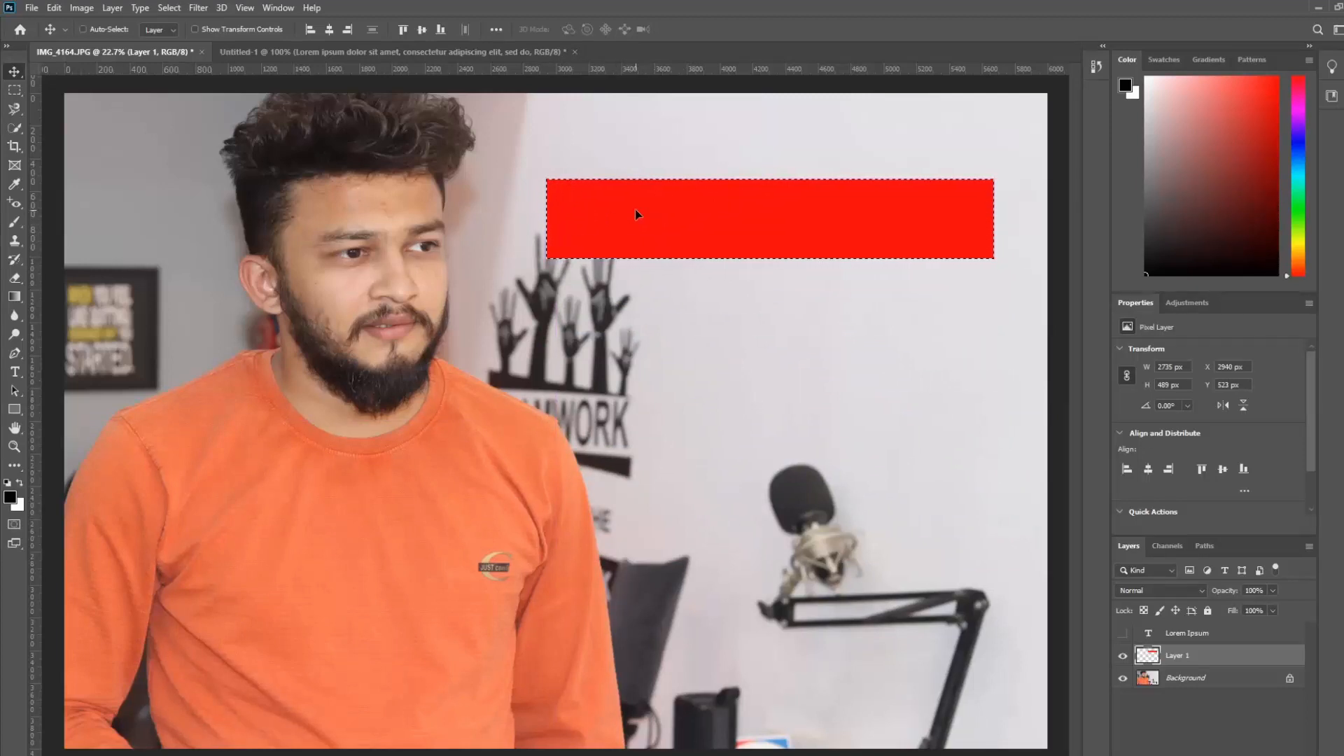
{"action": "key", "text": "ctrl+d"}
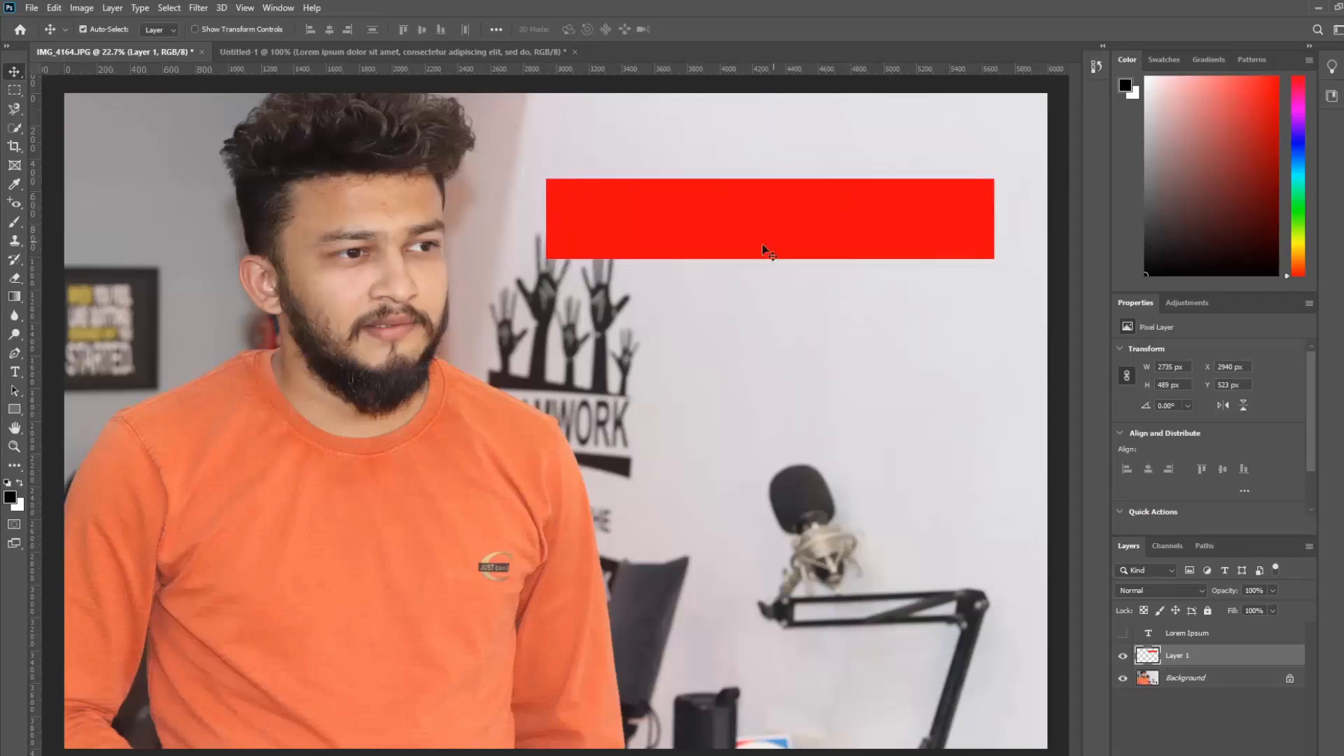
{"action": "left_click_drag", "start_coordinate": [751, 241], "coordinate": [745, 363]}
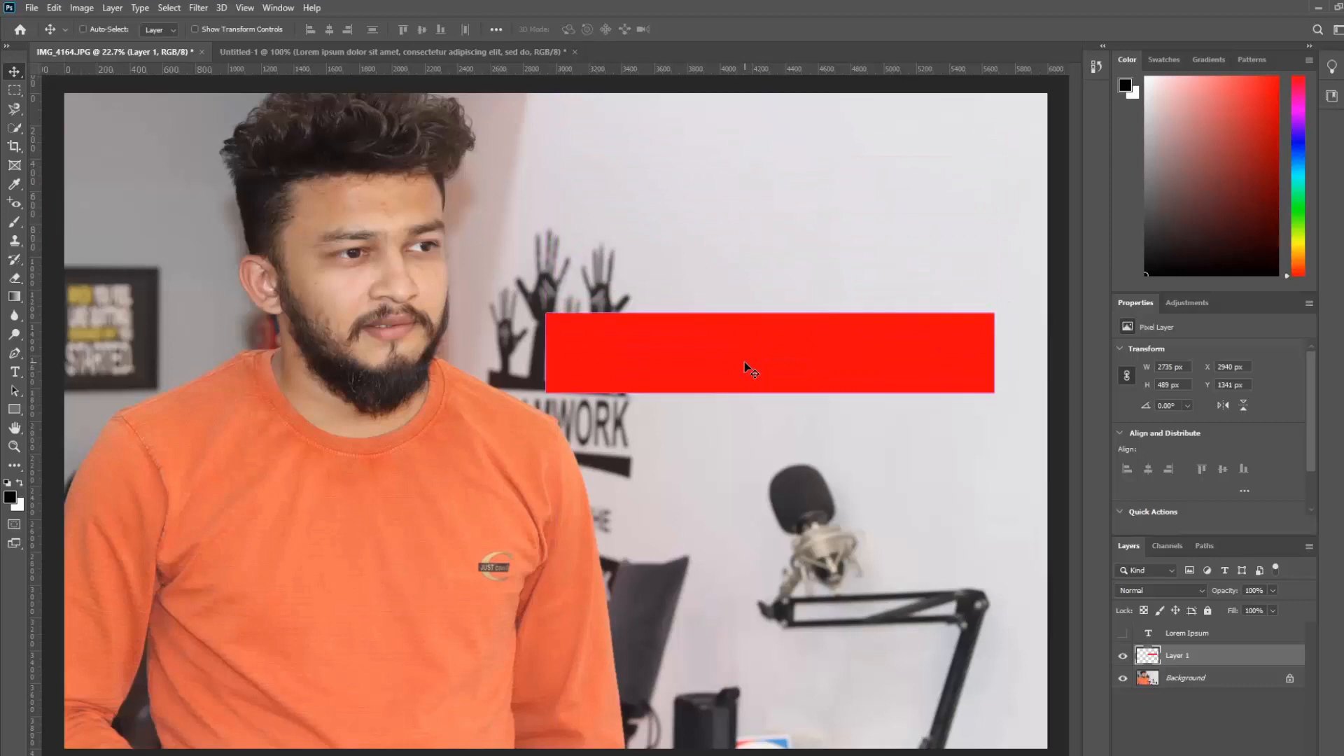
Rotate the red bar to about -18.28° with Free Transform and move it to the upper wall
{"action": "key", "text": "ctrl+t"}
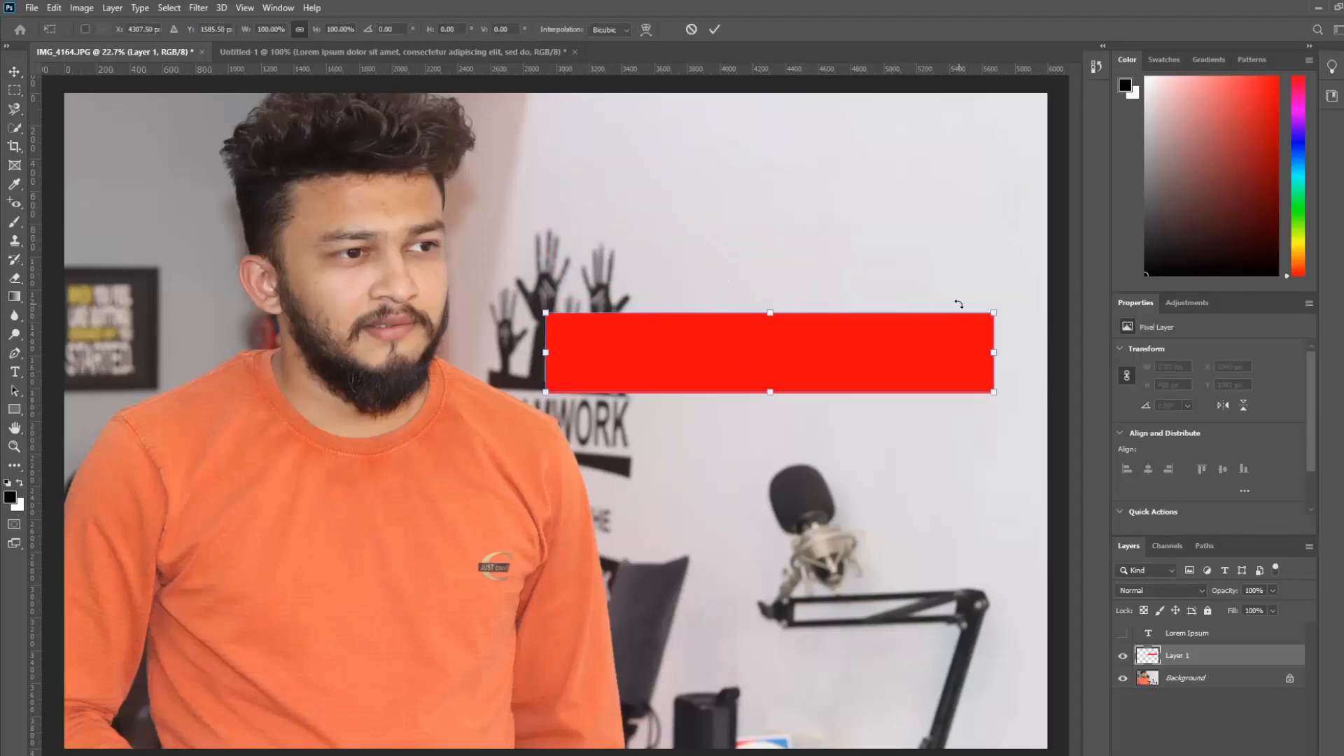
{"action": "left_click_drag", "start_coordinate": [959, 304], "coordinate": [948, 227]}
{"action": "left_click_drag", "start_coordinate": [798, 343], "coordinate": [751, 233]}
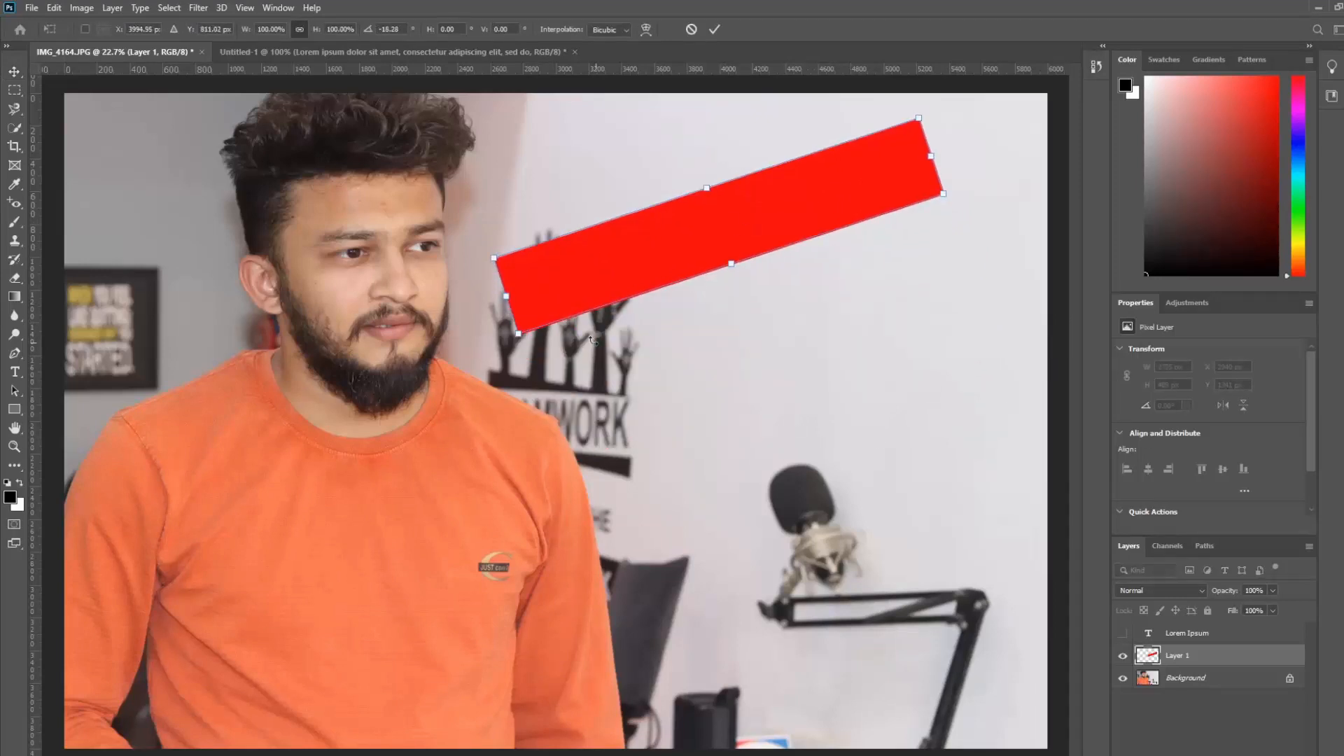
Scale the red bar to about 193%, position it from the man's shoulder past the photo's edge, and apply the transform
{"action": "left_click_drag", "start_coordinate": [518, 334], "coordinate": [235, 488]}
{"action": "left_click_drag", "start_coordinate": [751, 320], "coordinate": [787, 491]}
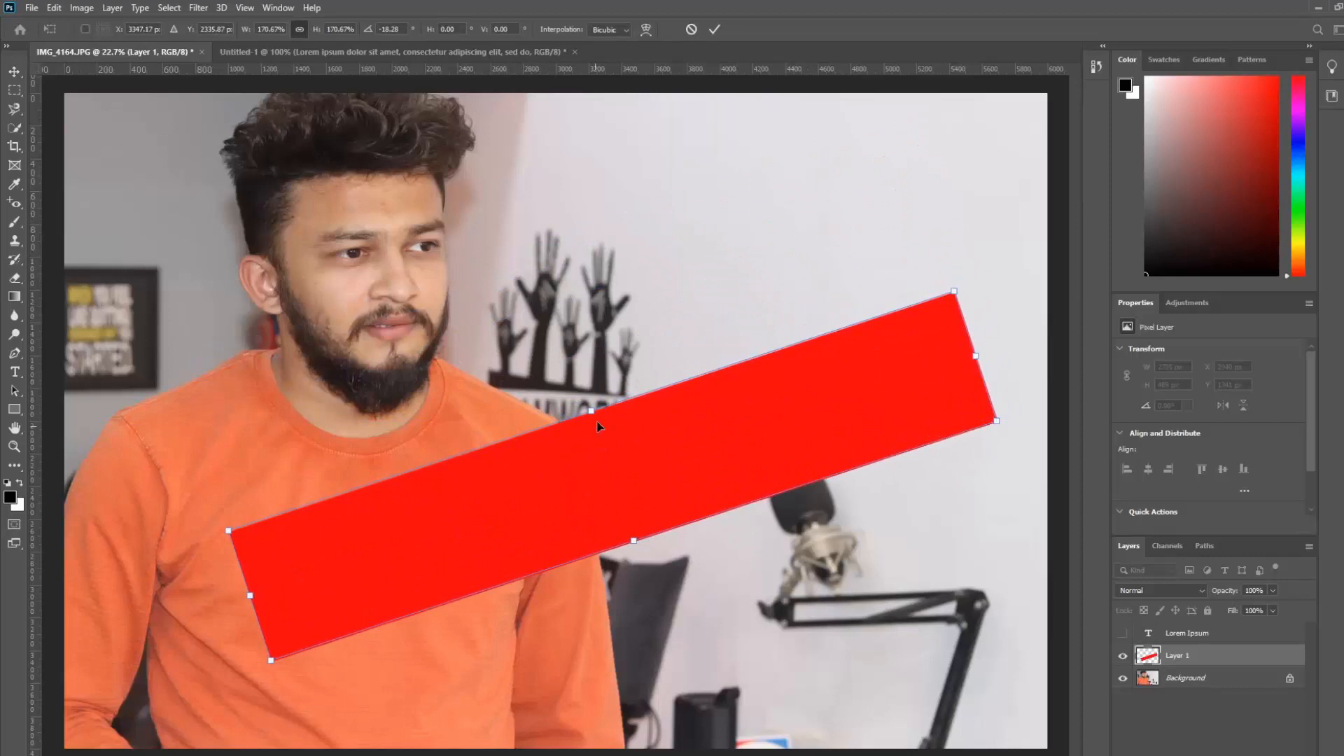
{"action": "left_click_drag", "start_coordinate": [956, 292], "coordinate": [1015, 203]}
{"action": "left_click_drag", "start_coordinate": [834, 399], "coordinate": [1114, 308]}
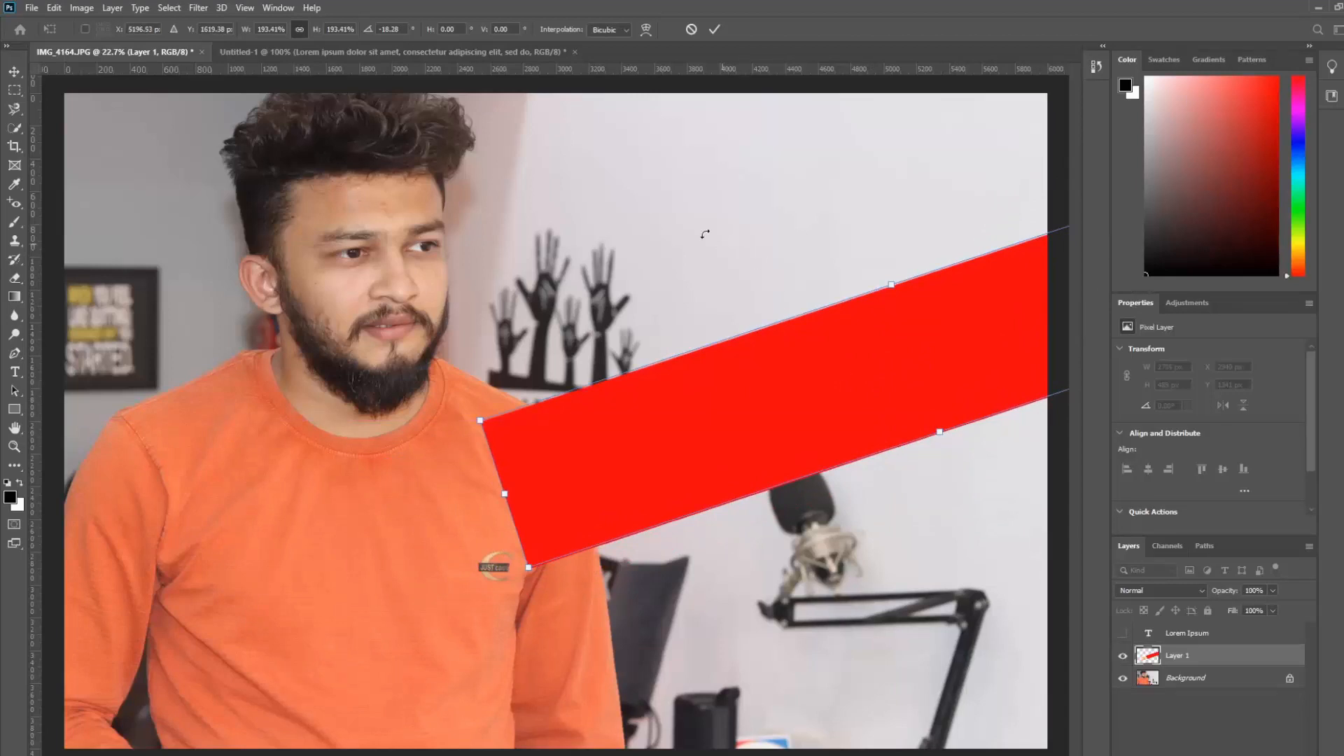
{"action": "left_click", "coordinate": [714, 28]}
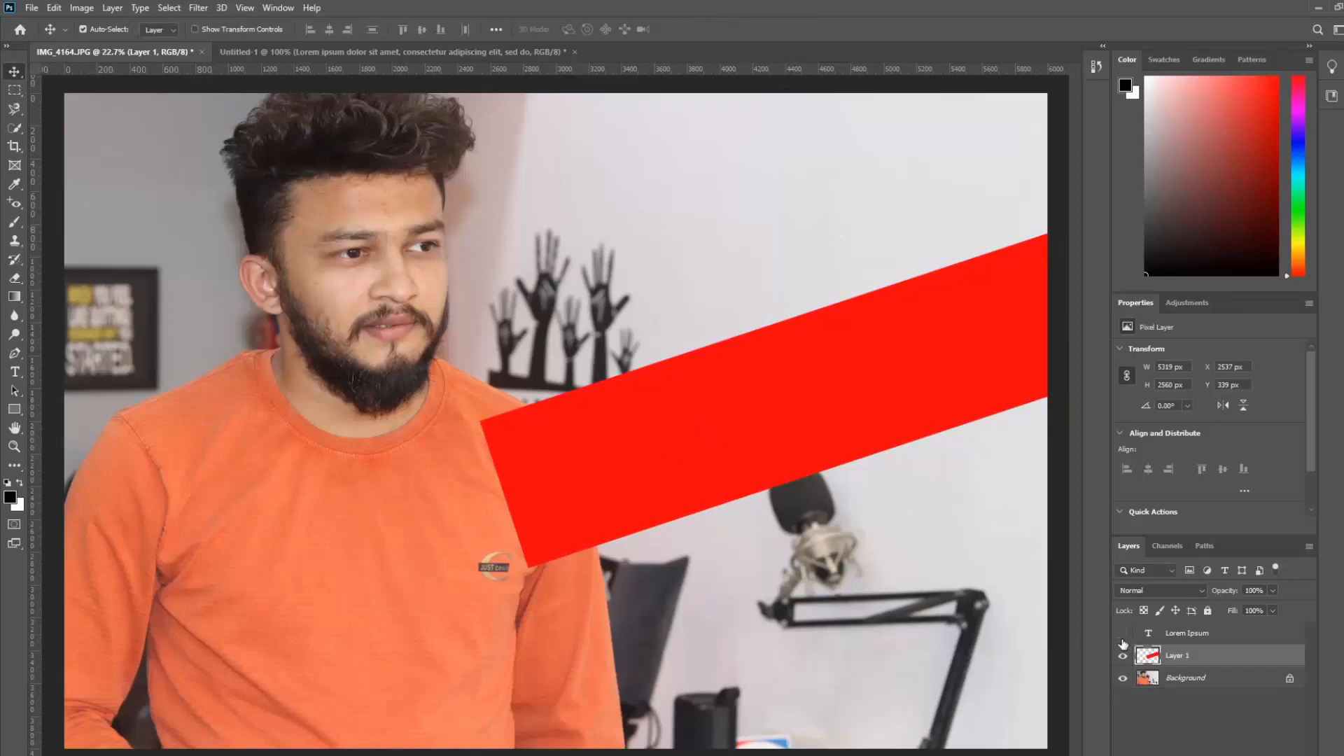
Show the Lorem Ipsum text layer and fit it onto the red bar, rotated to about -19.75° with Free Transform
{"action": "left_click", "coordinate": [1122, 633]}
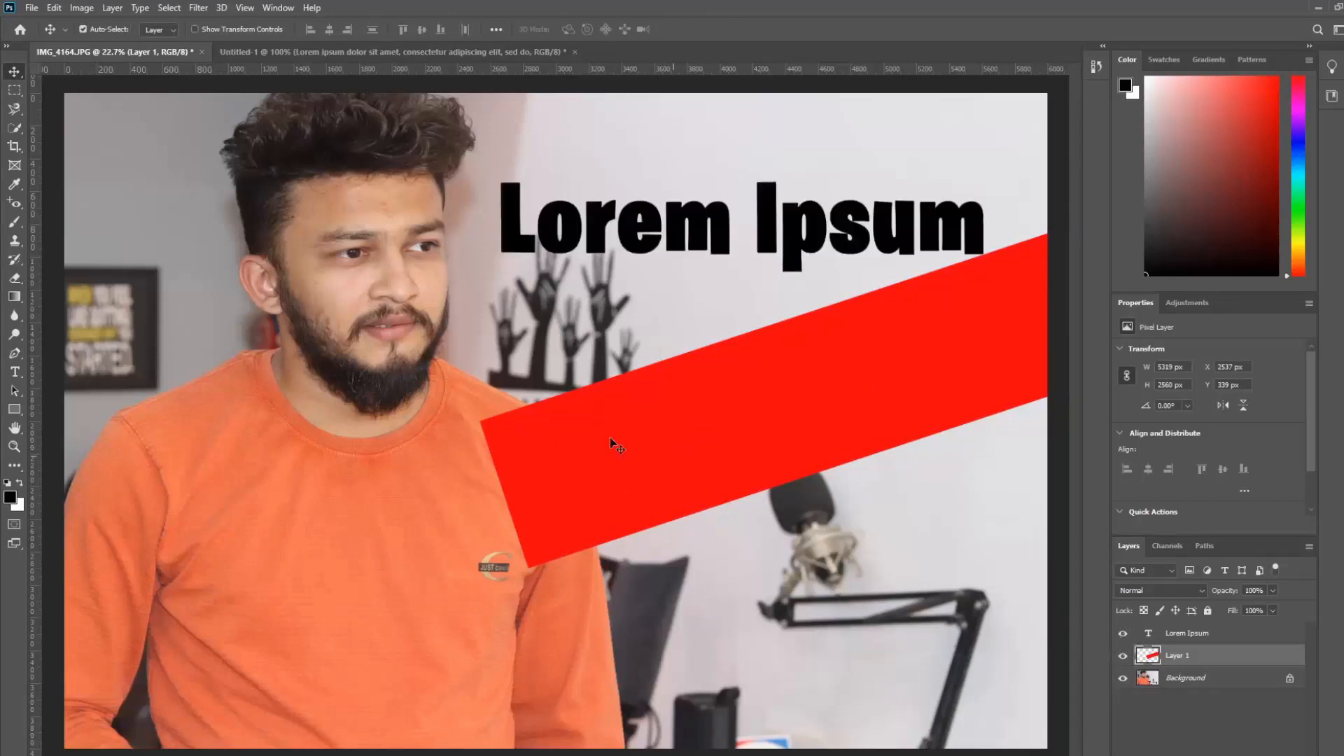
{"action": "left_click_drag", "start_coordinate": [606, 224], "coordinate": [557, 263]}
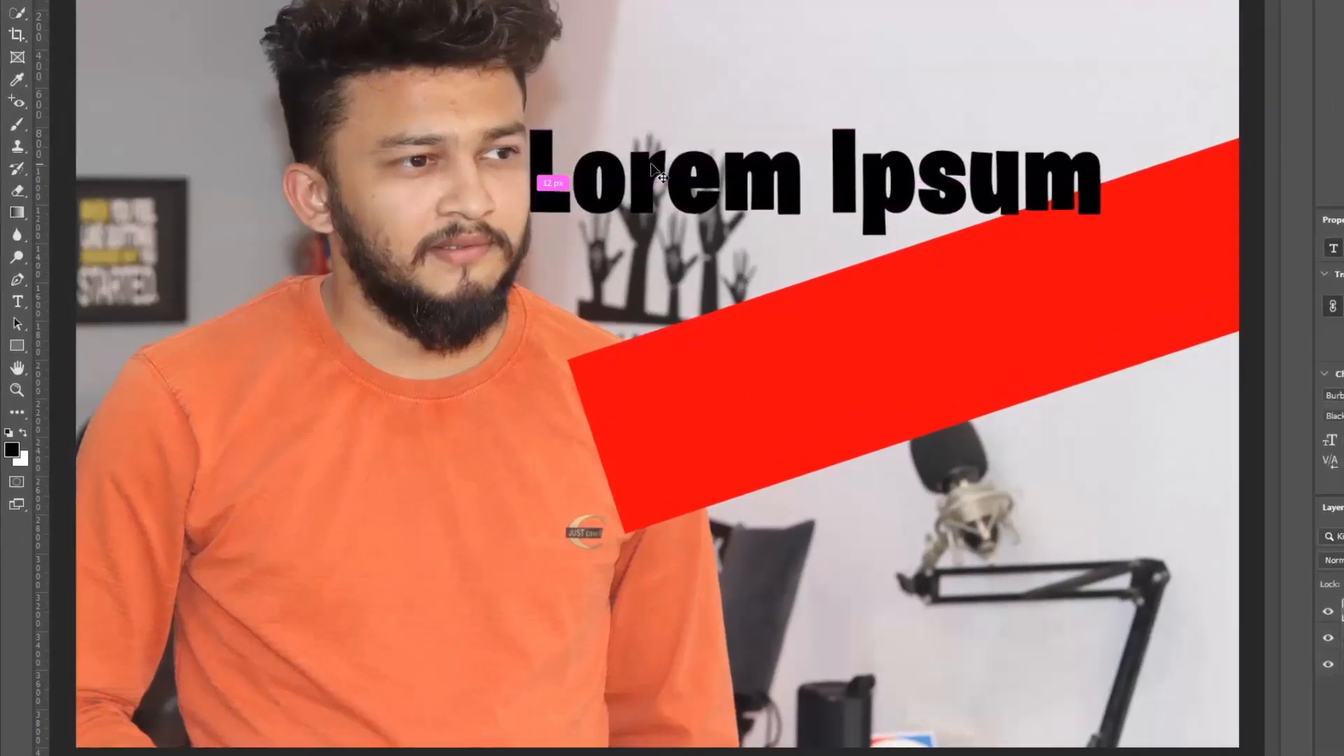
{"action": "key", "text": "ctrl+t"}
{"action": "left_click_drag", "start_coordinate": [620, 88], "coordinate": [608, 125]}
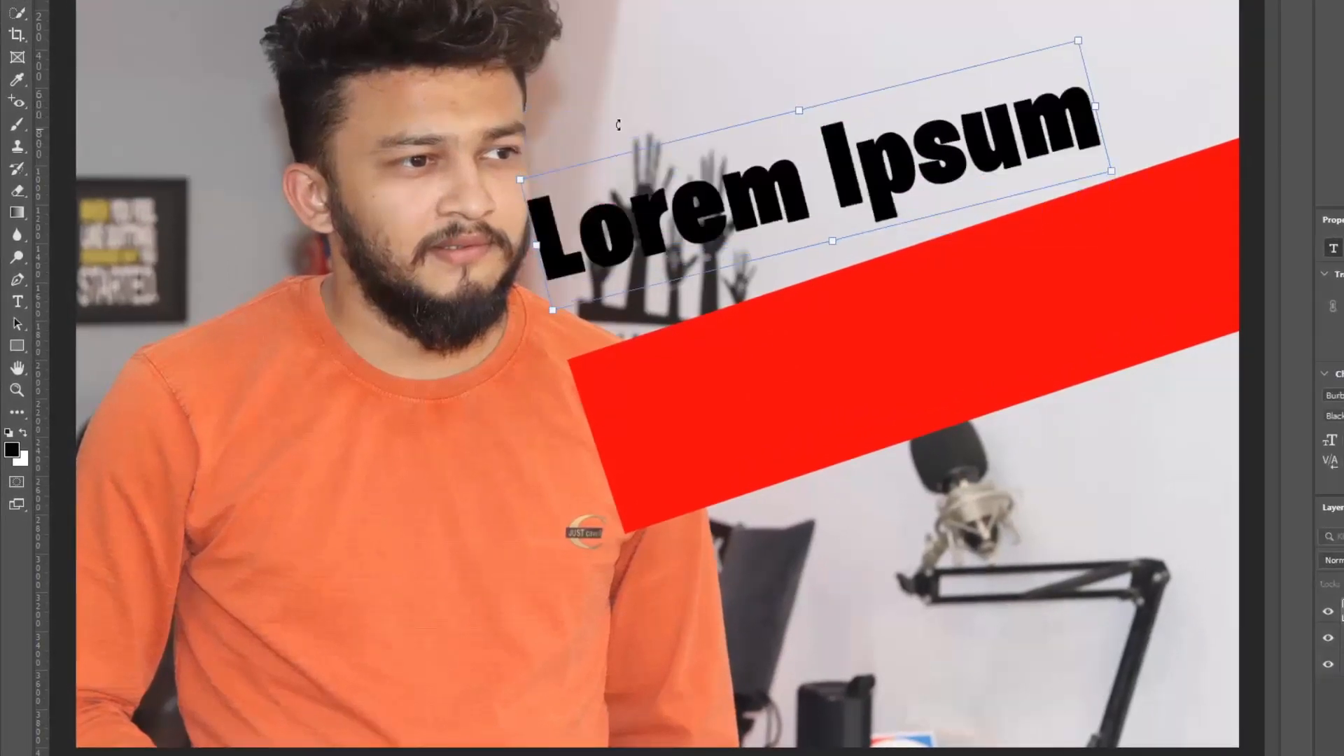
{"action": "left_click_drag", "start_coordinate": [651, 222], "coordinate": [697, 259]}
{"action": "mouse_move", "coordinate": [762, 338]}
{"action": "left_mouse_down"}
{"action": "mouse_move", "coordinate": [777, 380]}
{"action": "mouse_move", "coordinate": [759, 364]}
{"action": "left_mouse_up"}
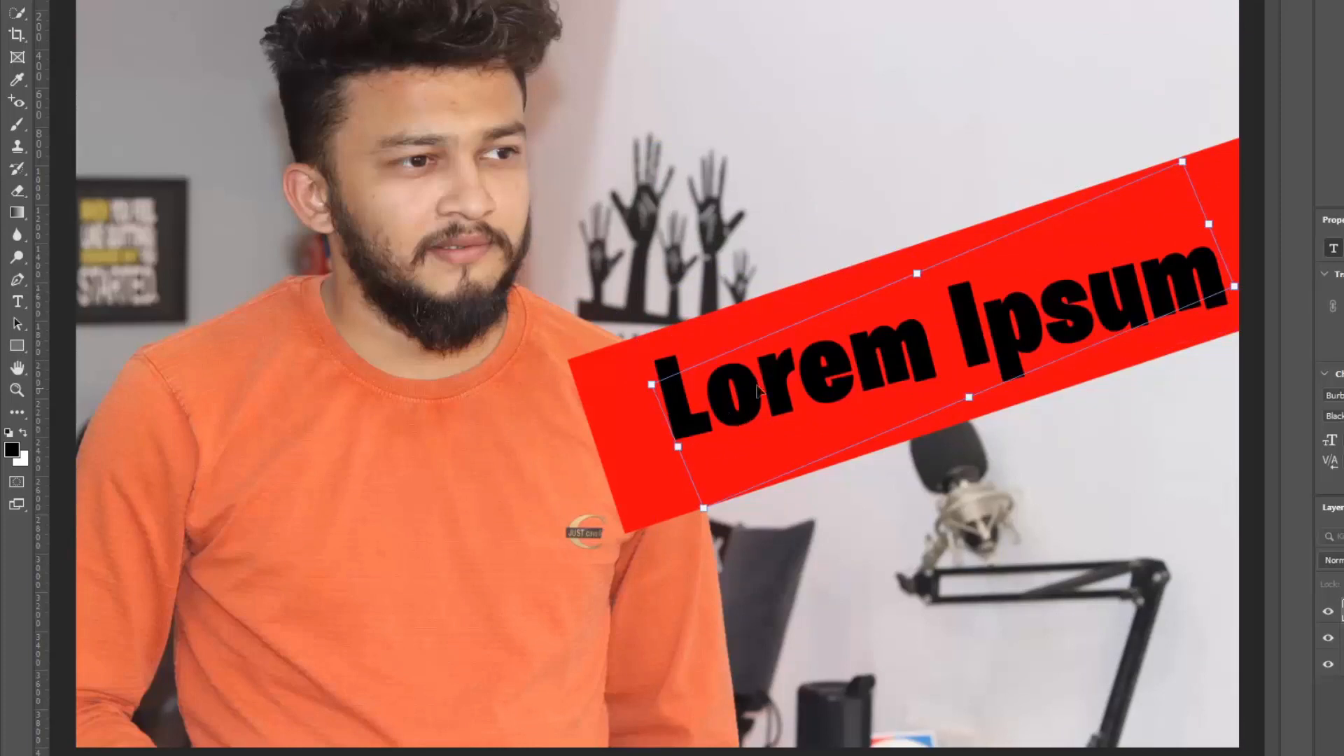
{"action": "left_click_drag", "start_coordinate": [755, 425], "coordinate": [739, 410]}
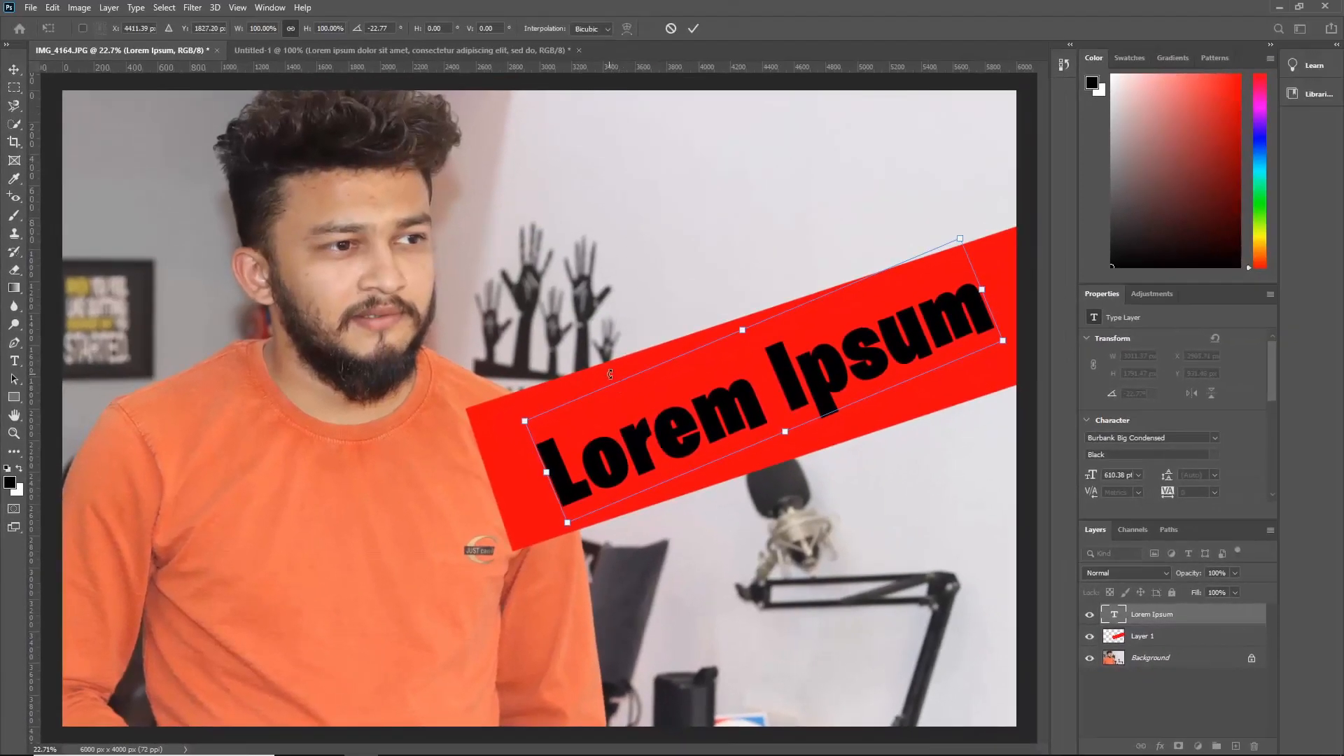
{"action": "left_click_drag", "start_coordinate": [610, 374], "coordinate": [608, 365]}
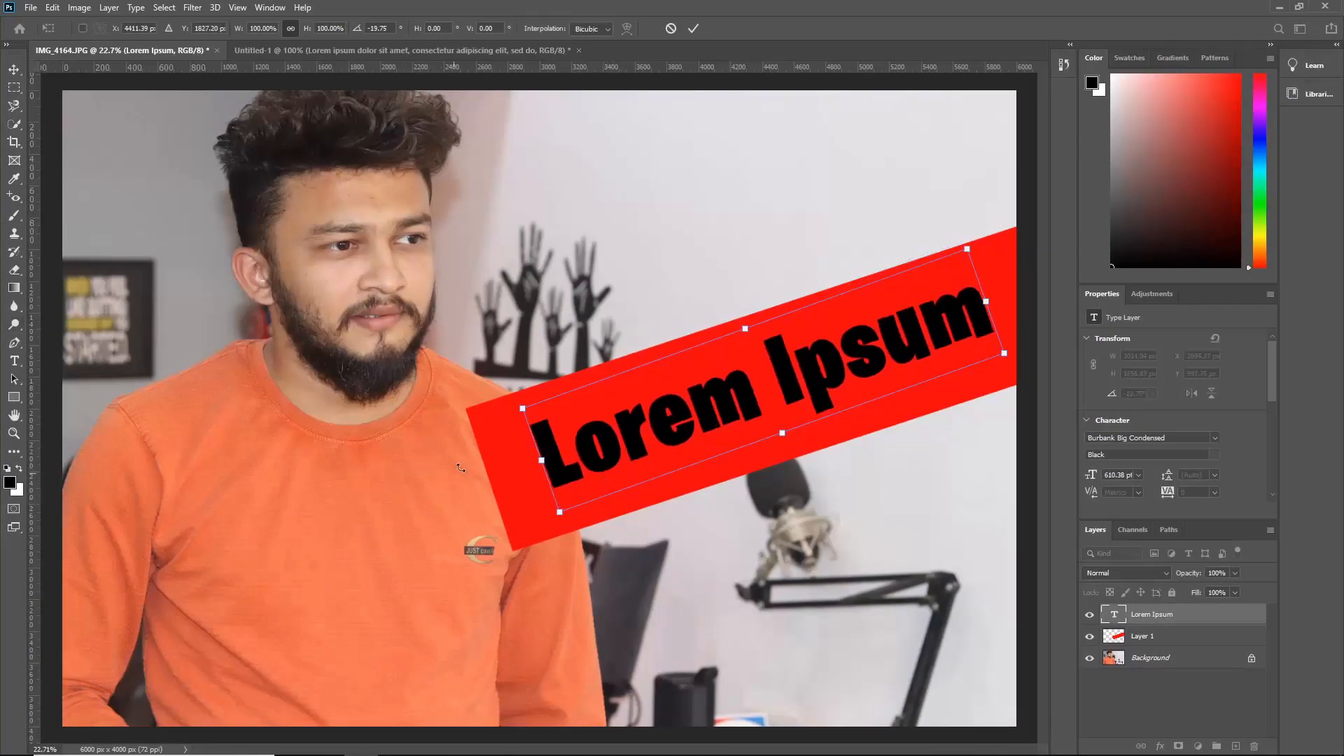
{"action": "key", "text": "Return"}
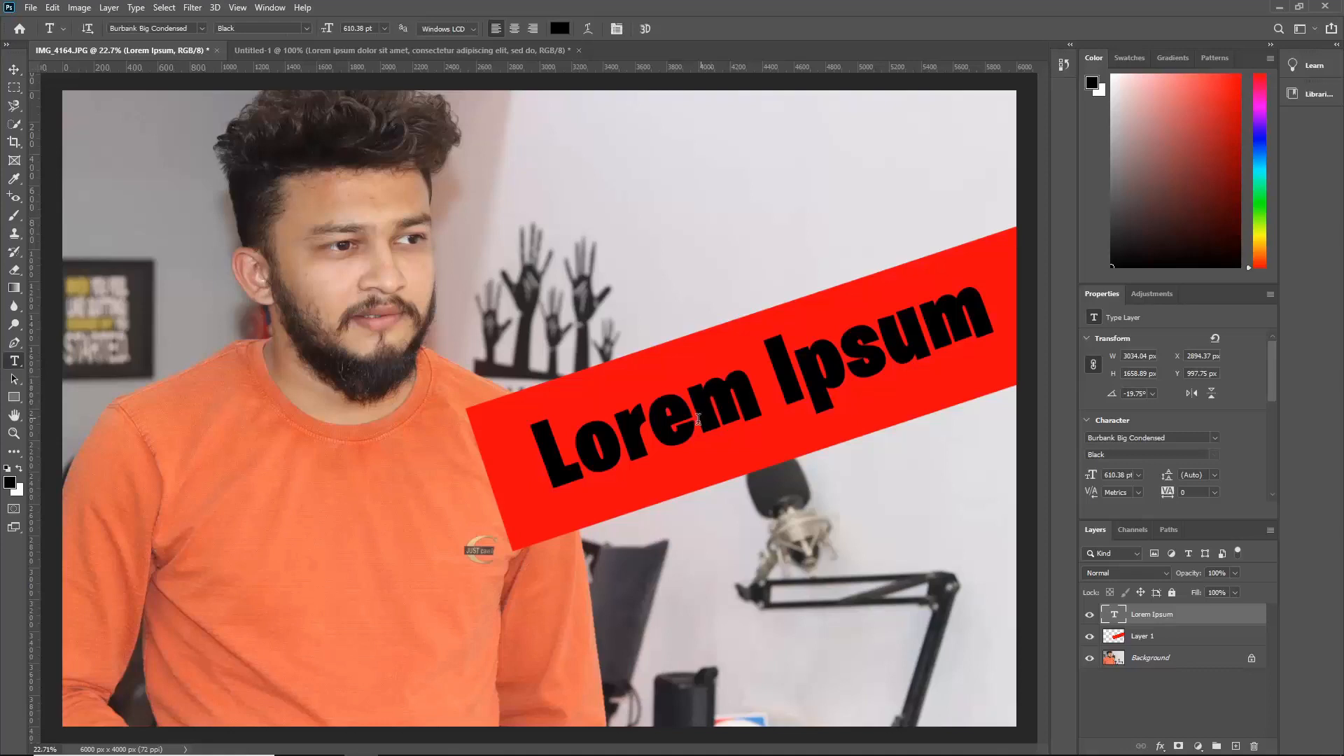
Select all of the Lorem Ipsum text on the red bar and recolor it white
{"action": "double_click", "coordinate": [677, 419]}
{"action": "triple_click", "coordinate": [677, 419]}
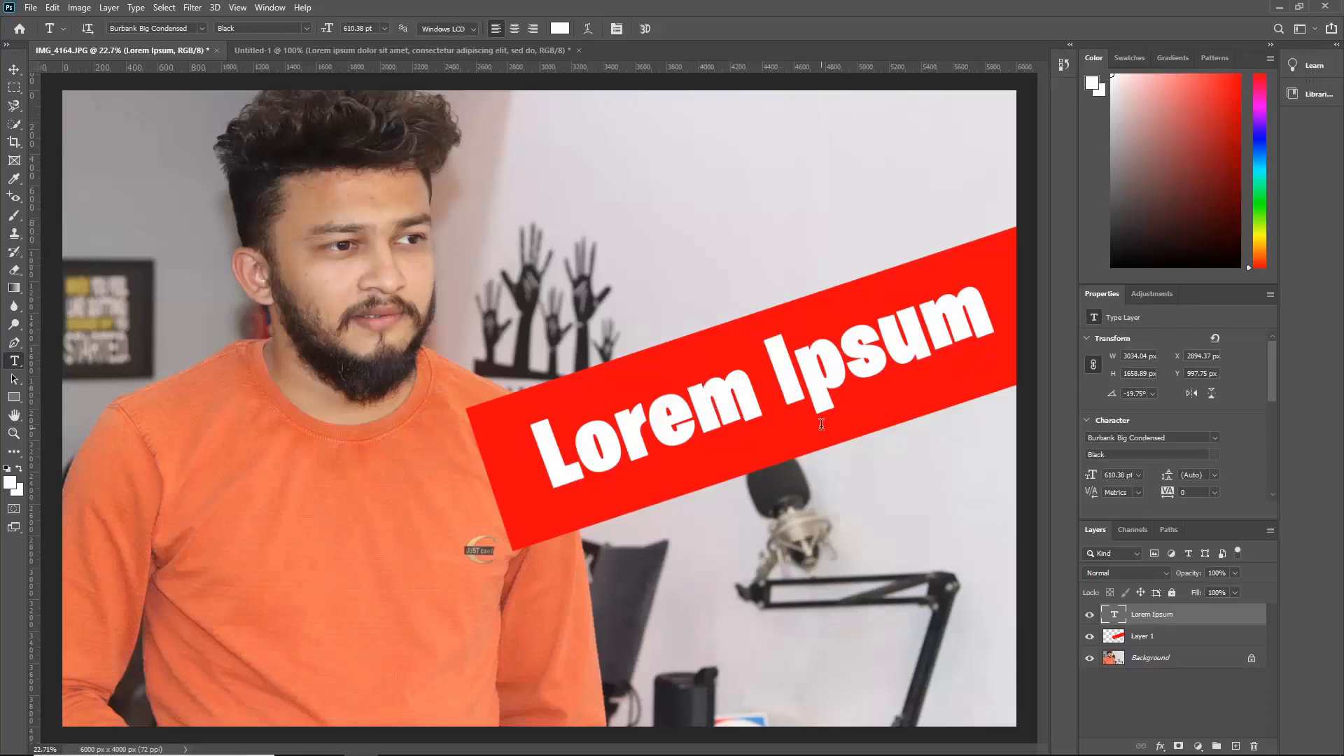
Open the Blending Options of the Lorem Ipsum layer and move the dialog clear of the text
{"action": "right_click", "coordinate": [1161, 619]}
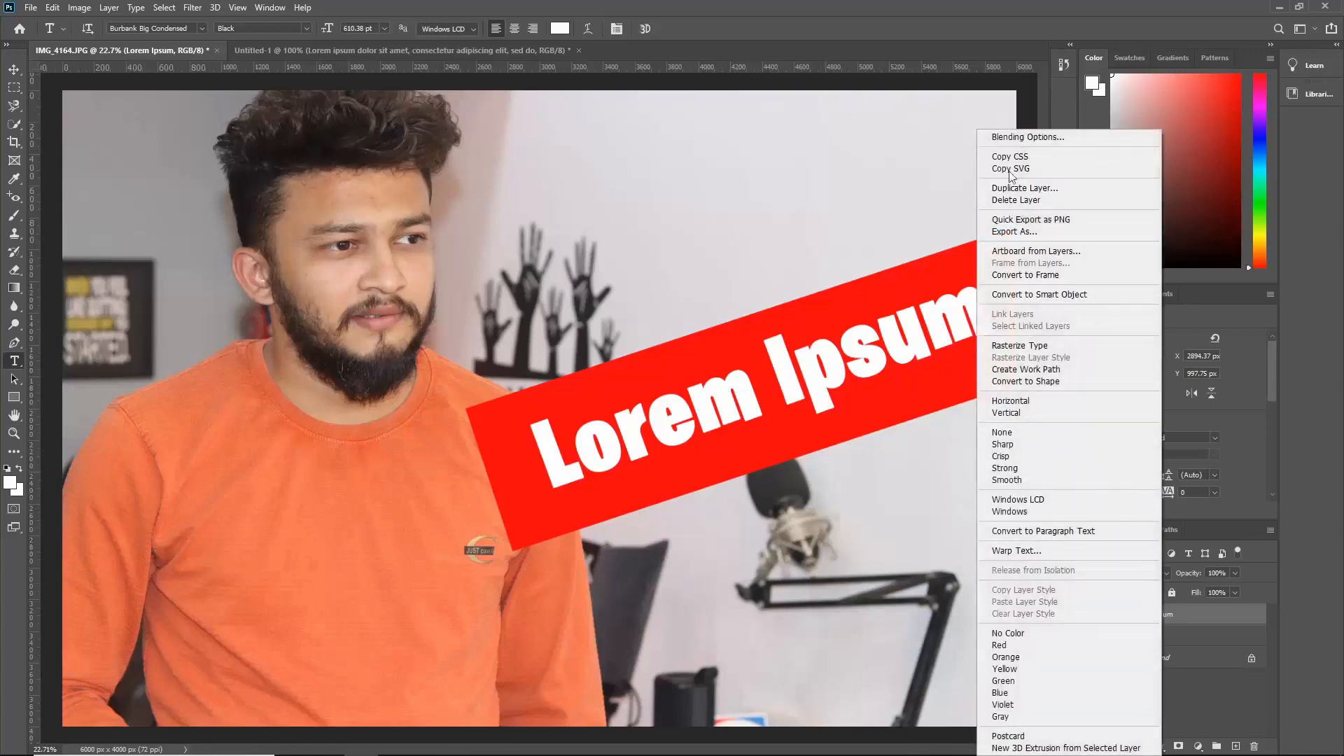
{"action": "left_click", "coordinate": [1032, 139]}
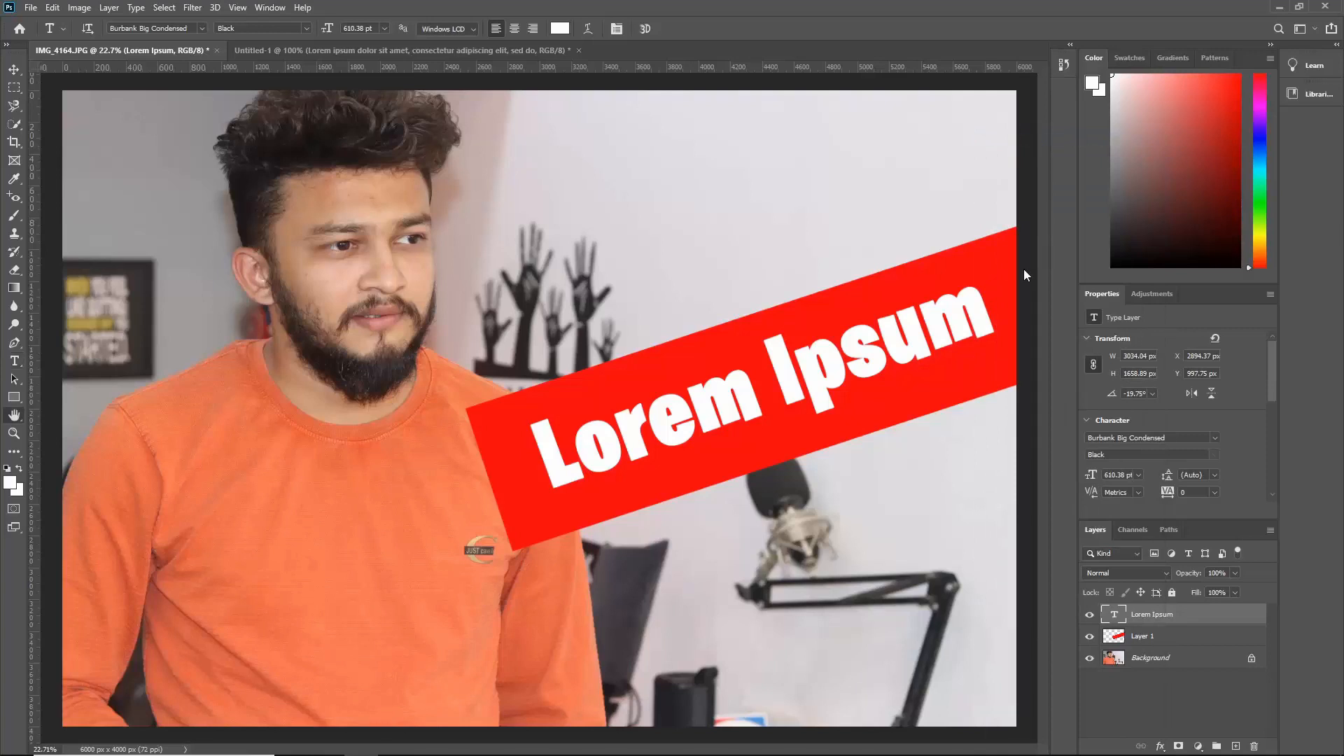
{"action": "left_click_drag", "start_coordinate": [954, 157], "coordinate": [311, 154]}
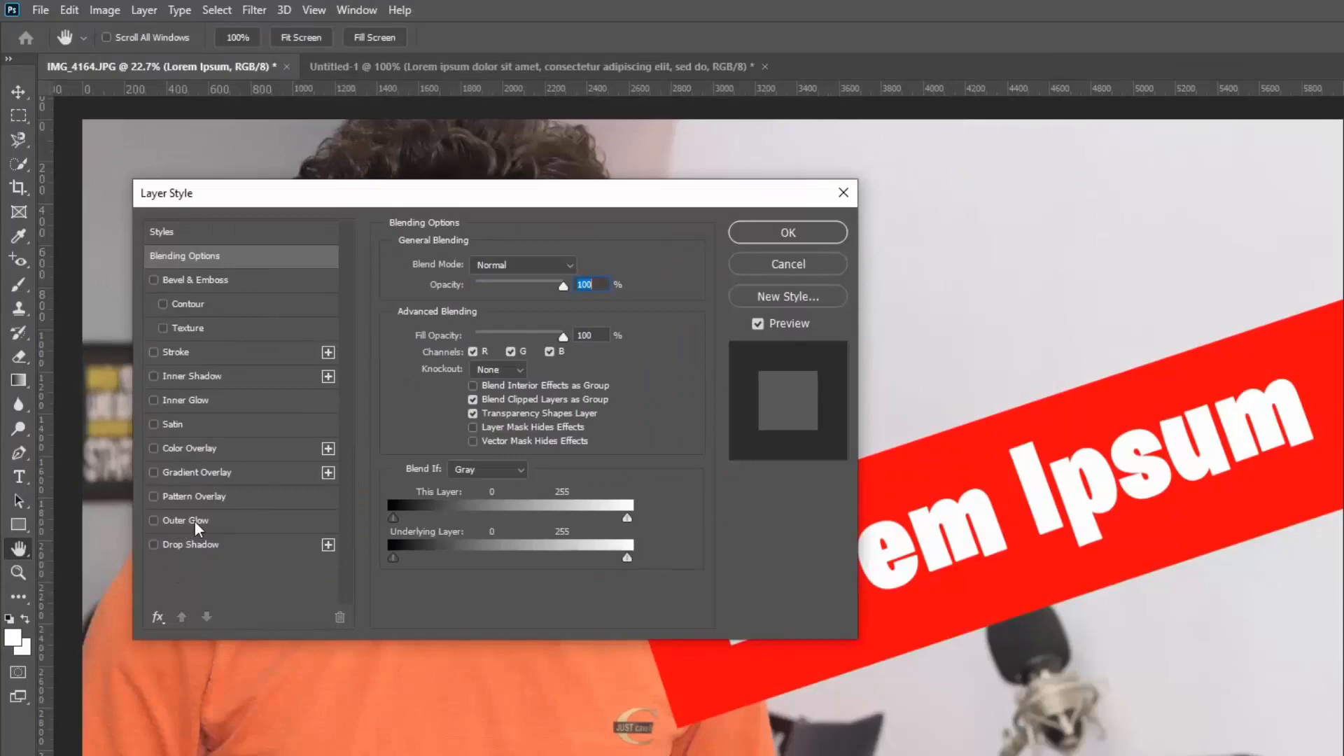
{"action": "left_click_drag", "start_coordinate": [326, 193], "coordinate": [284, 69]}
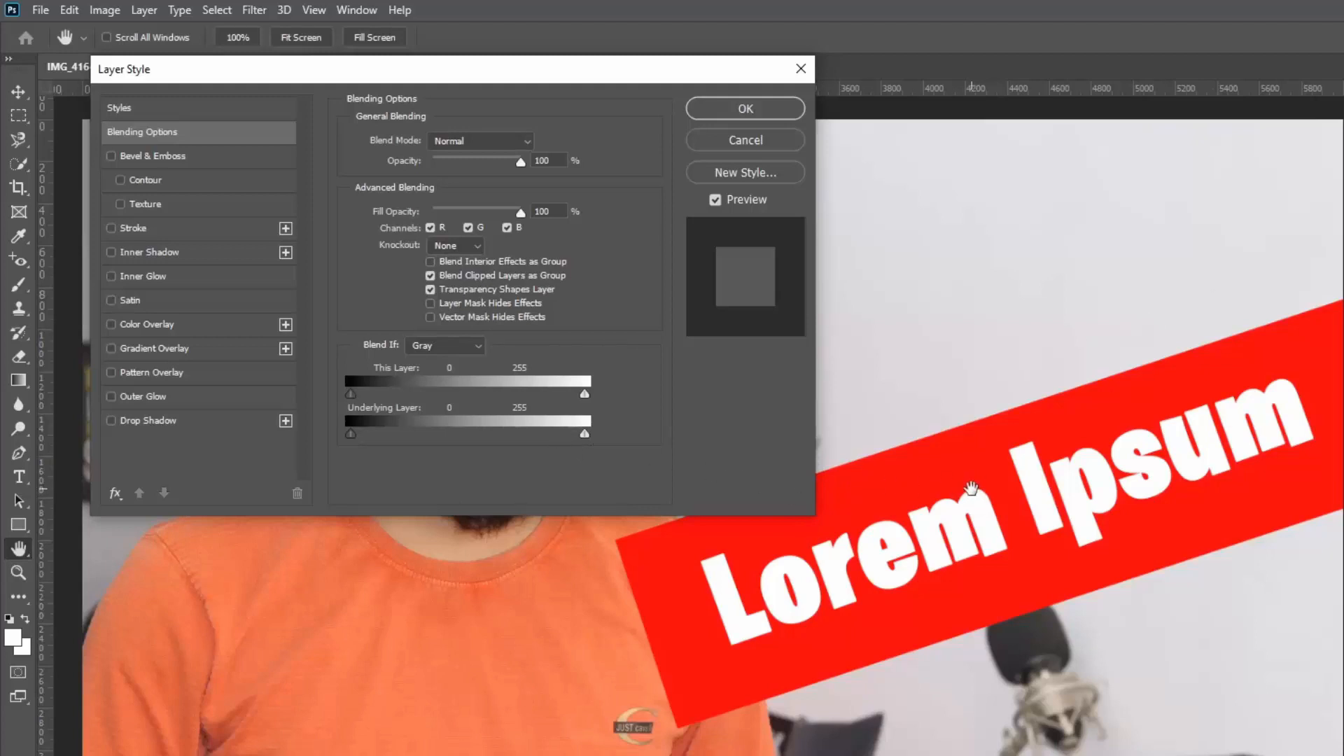
Try a Drop Shadow on the text with 103 px size, 102 px distance, -101° angle and 58% opacity, and turn it off
{"action": "left_click", "coordinate": [112, 421]}
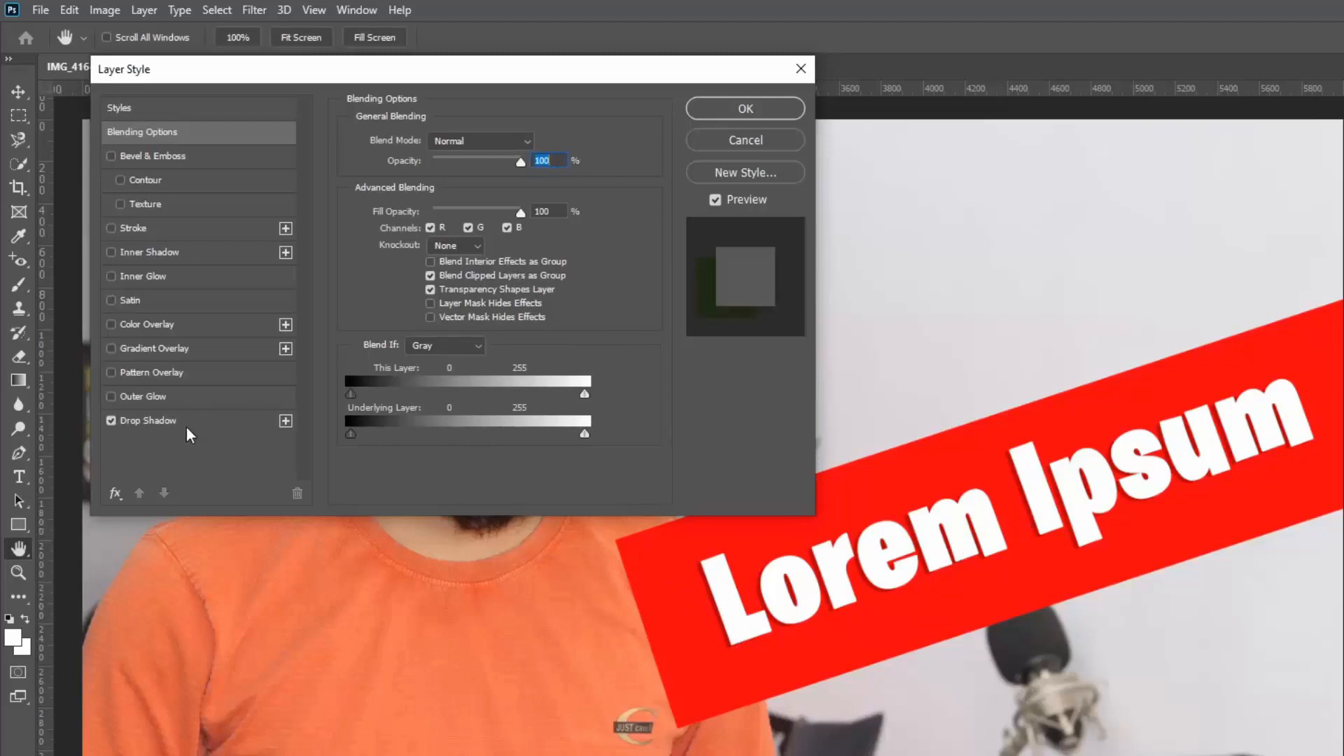
{"action": "left_click", "coordinate": [149, 420]}
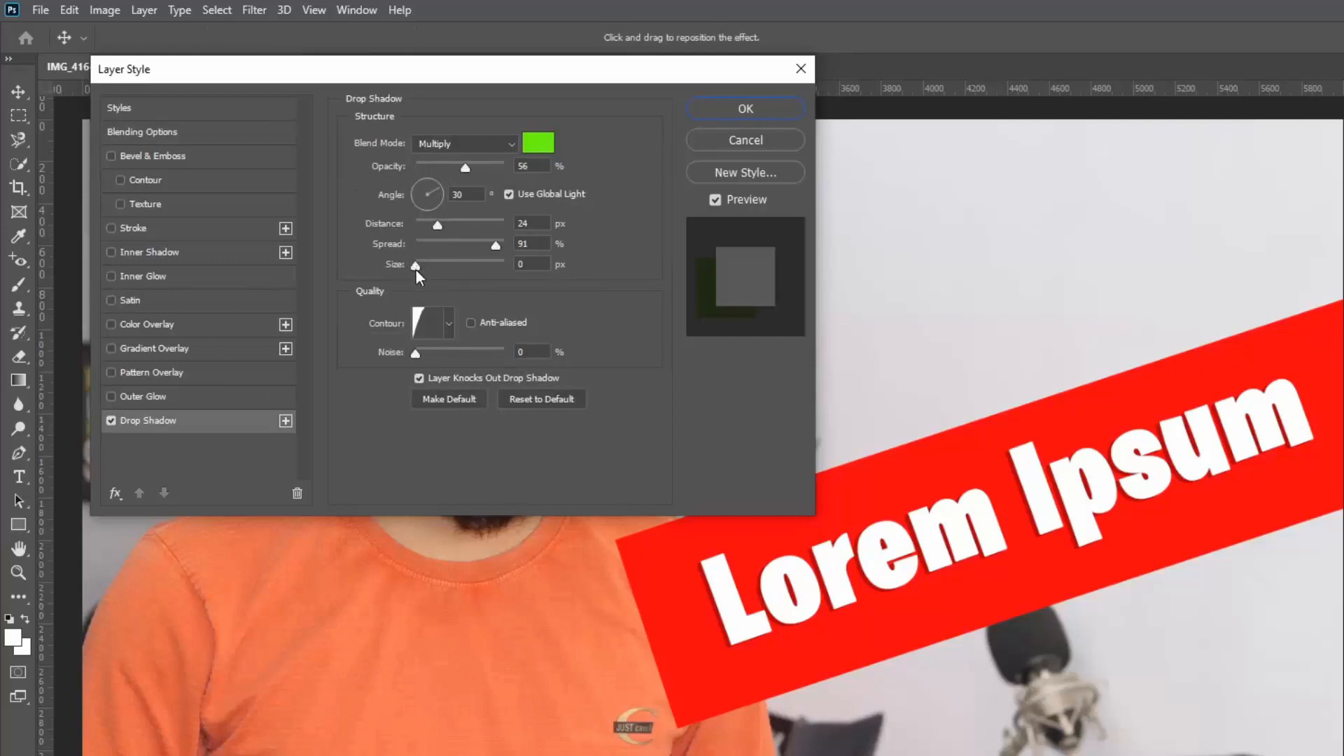
{"action": "left_click_drag", "start_coordinate": [414, 269], "coordinate": [461, 274]}
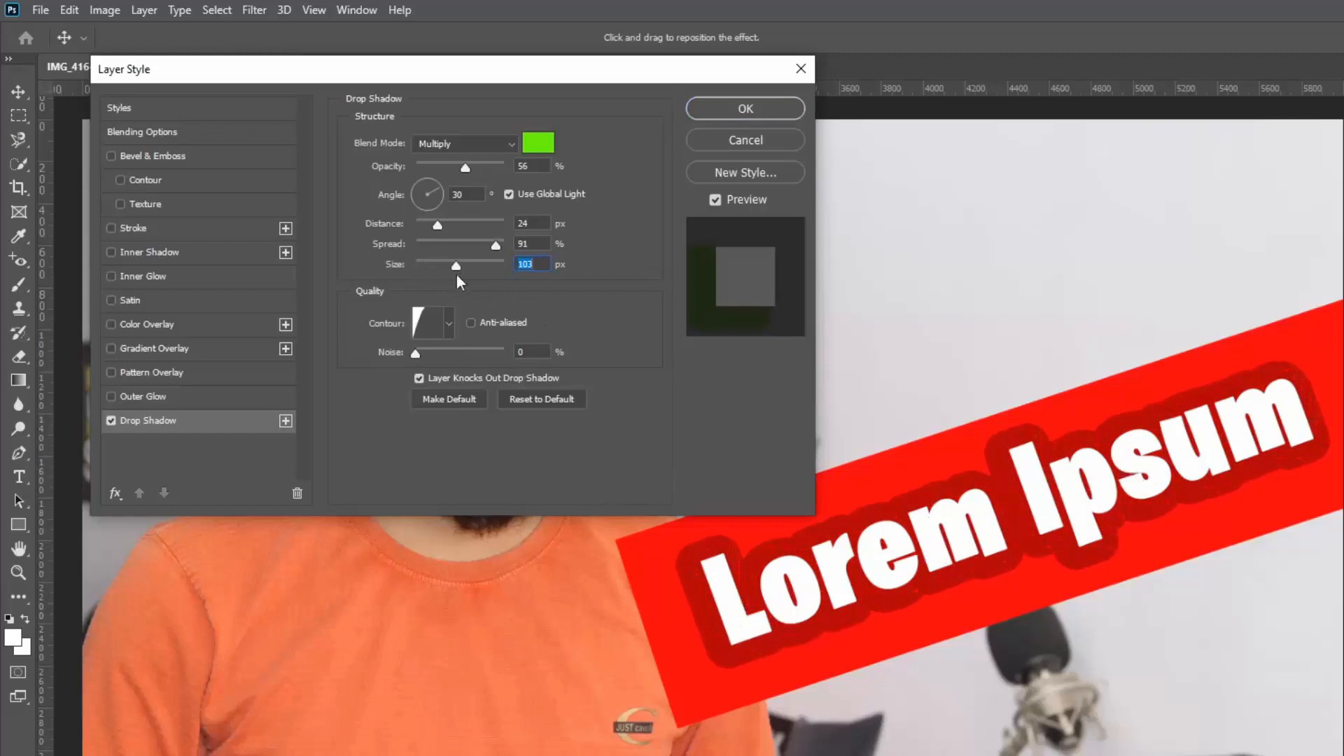
{"action": "left_click_drag", "start_coordinate": [440, 226], "coordinate": [471, 228]}
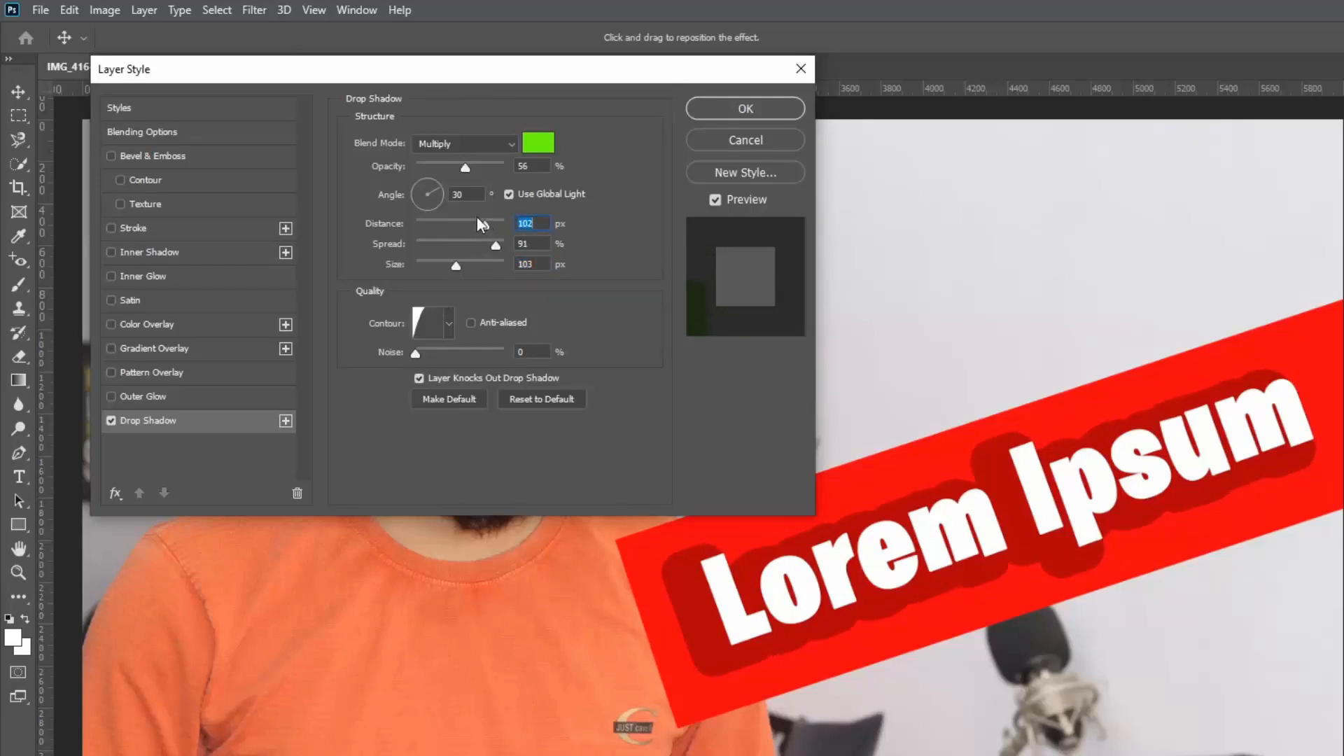
{"action": "left_click_drag", "start_coordinate": [443, 198], "coordinate": [425, 204]}
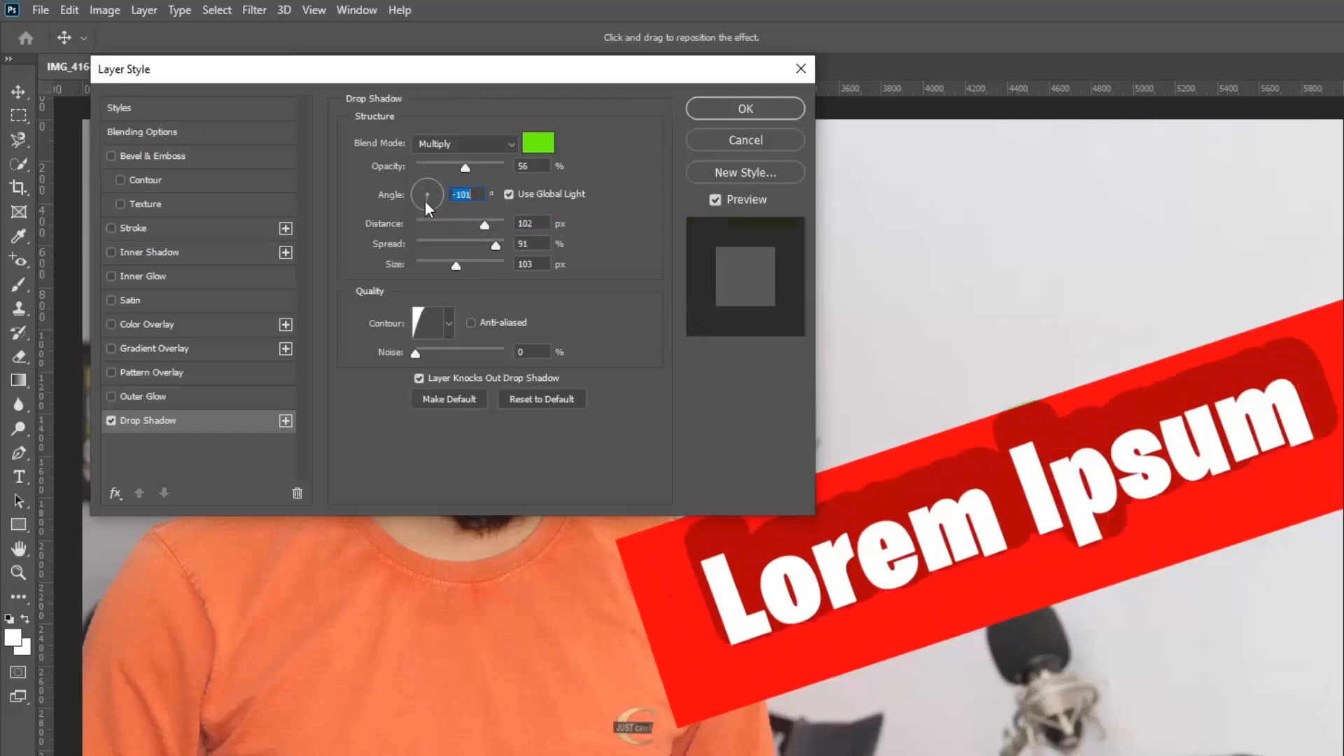
{"action": "left_click_drag", "start_coordinate": [473, 166], "coordinate": [444, 177]}
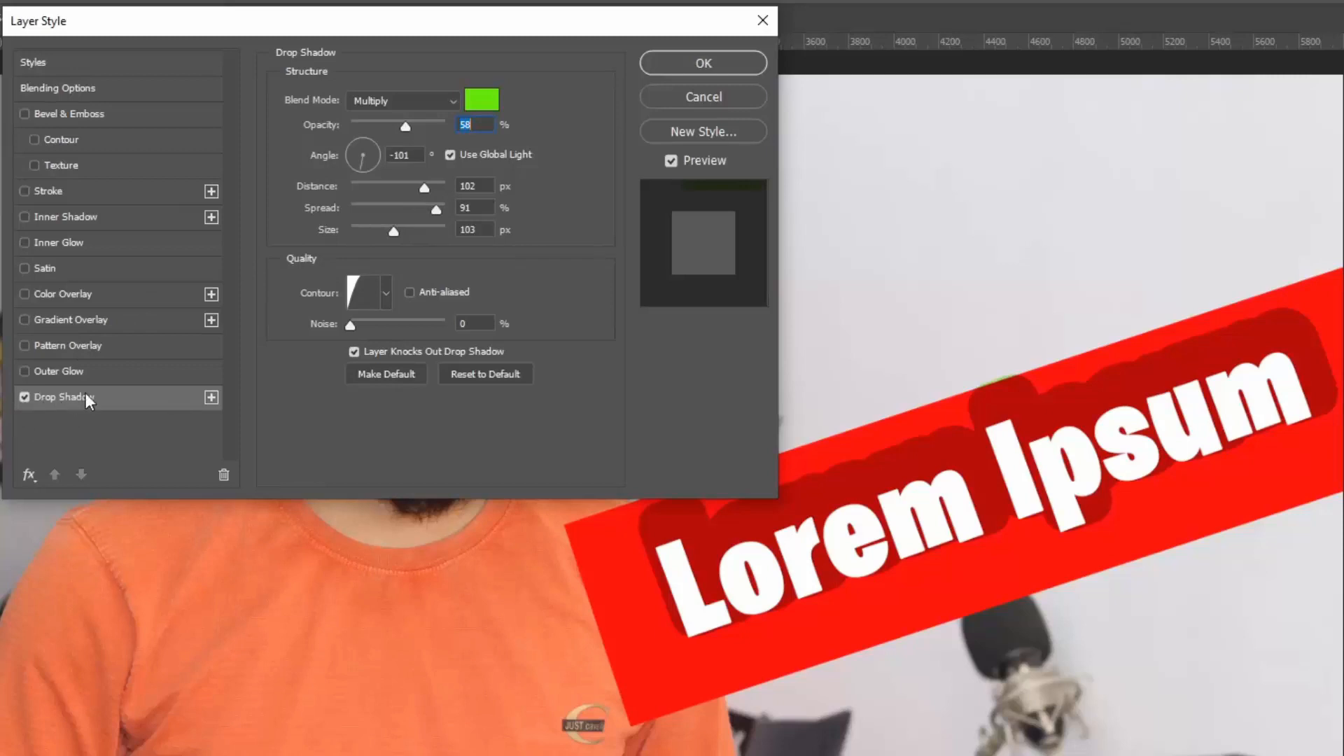
{"action": "left_click", "coordinate": [23, 397]}
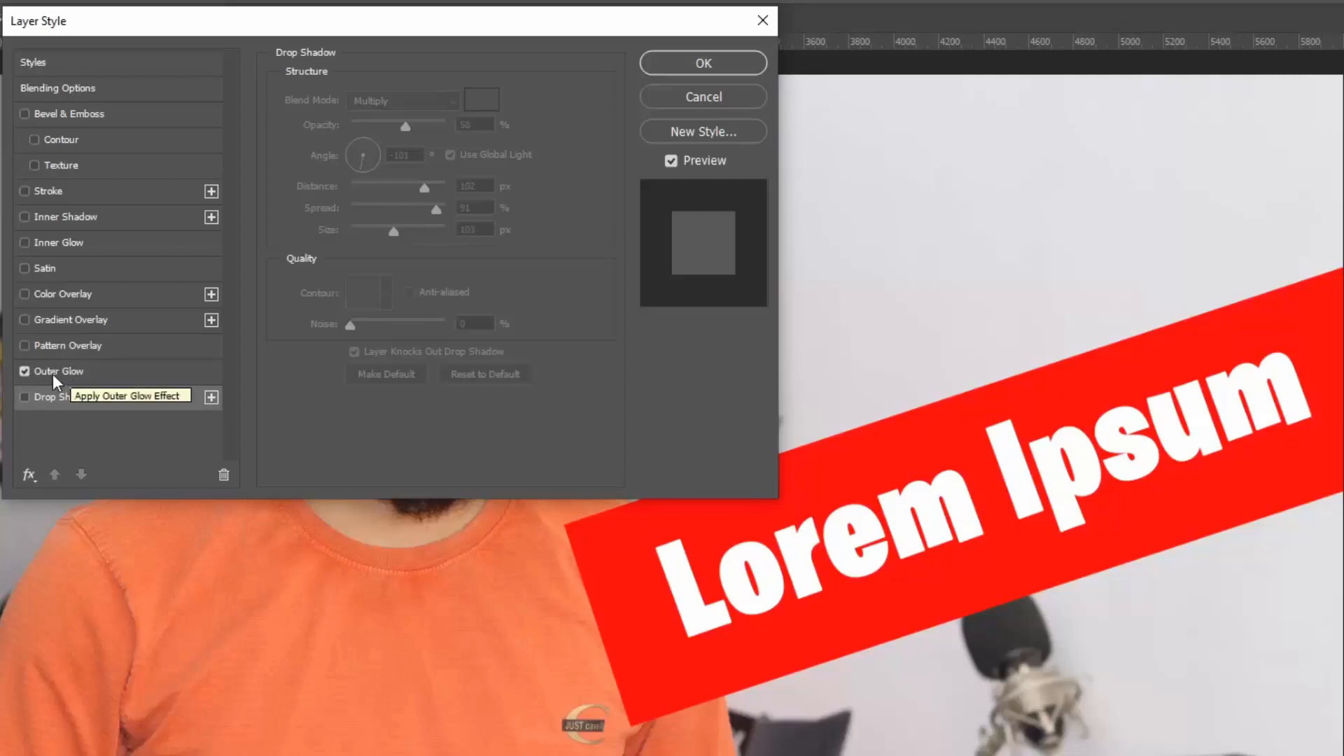
Try an Outer Glow on the text with Normal blend mode, 86% opacity and a size of 204 px
{"action": "left_click", "coordinate": [45, 371]}
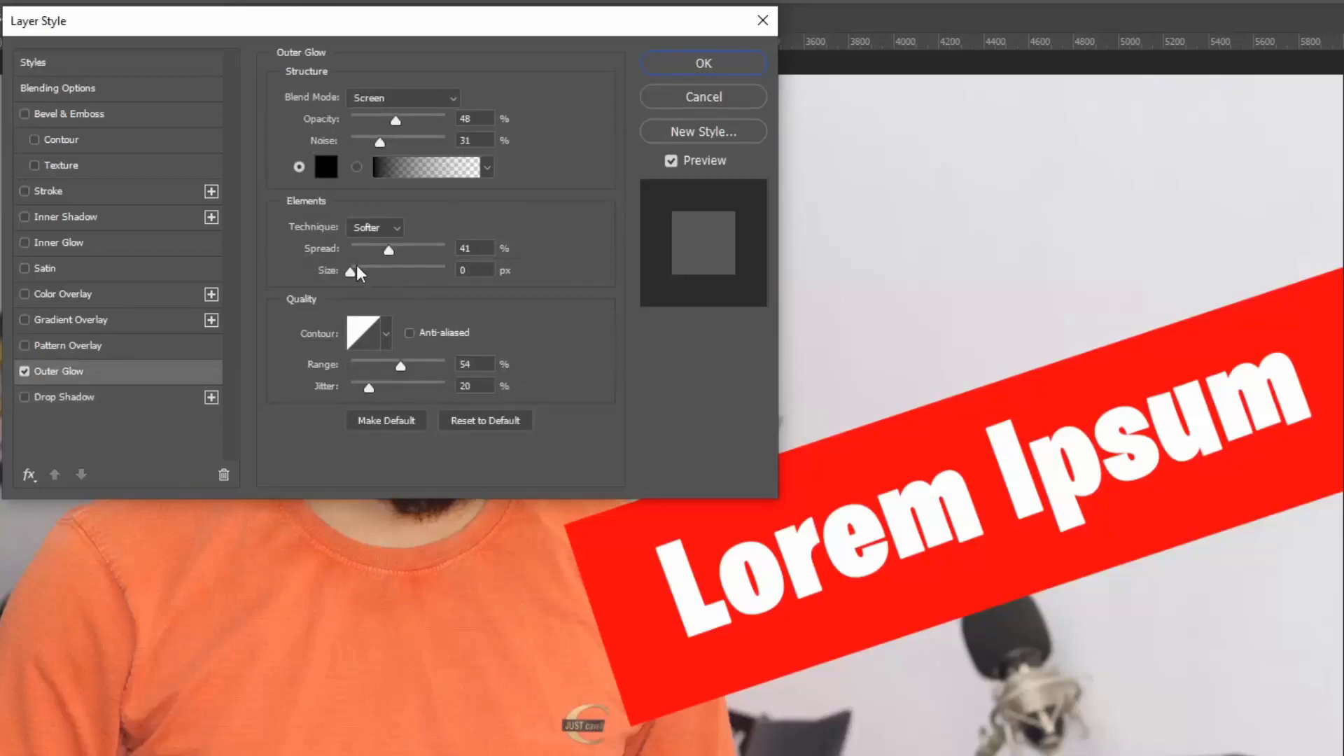
{"action": "left_click_drag", "start_coordinate": [351, 272], "coordinate": [411, 269]}
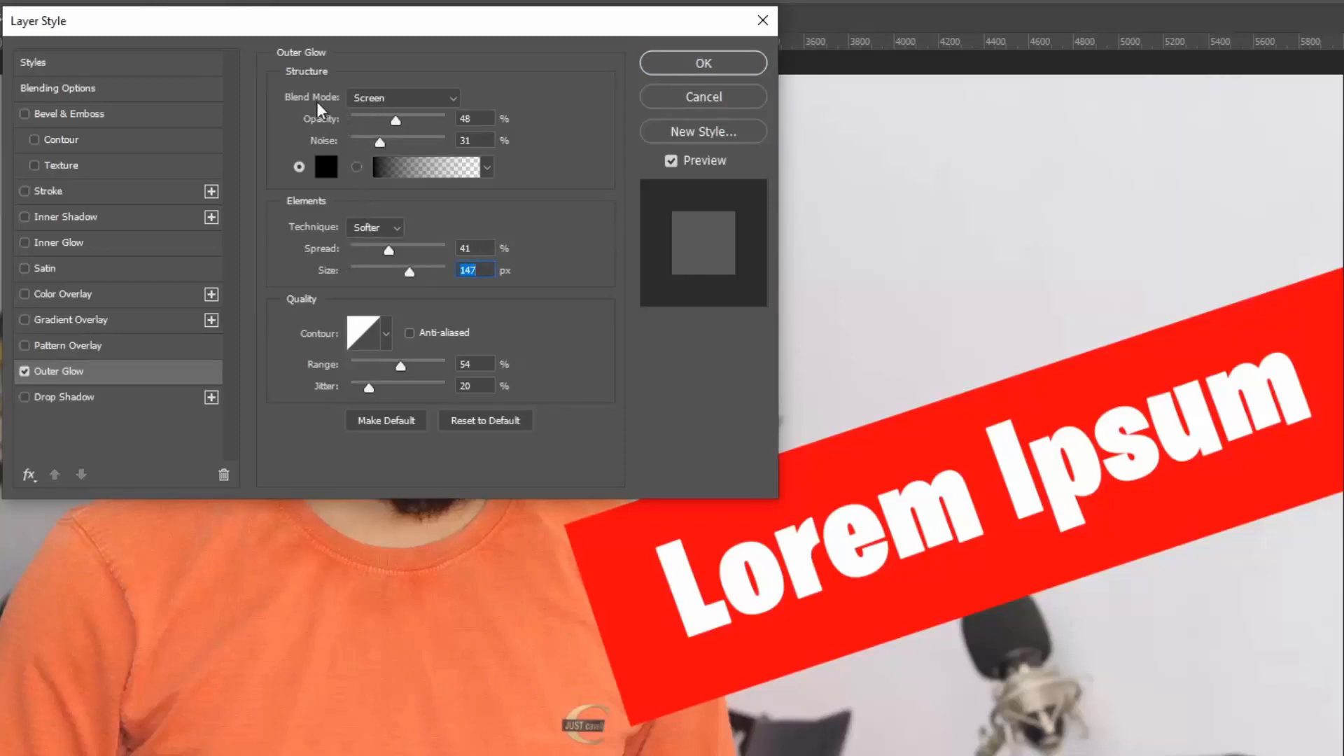
{"action": "left_click", "coordinate": [377, 100]}
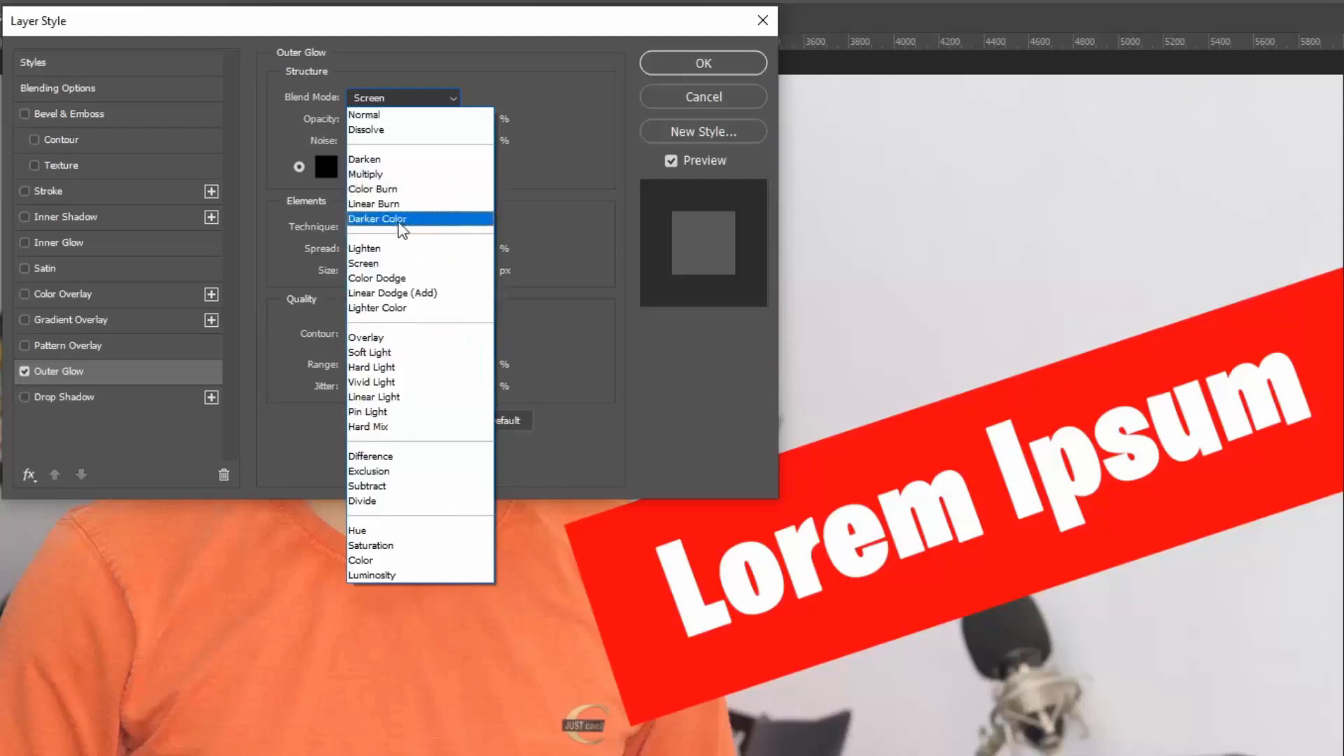
{"action": "left_click", "coordinate": [364, 115]}
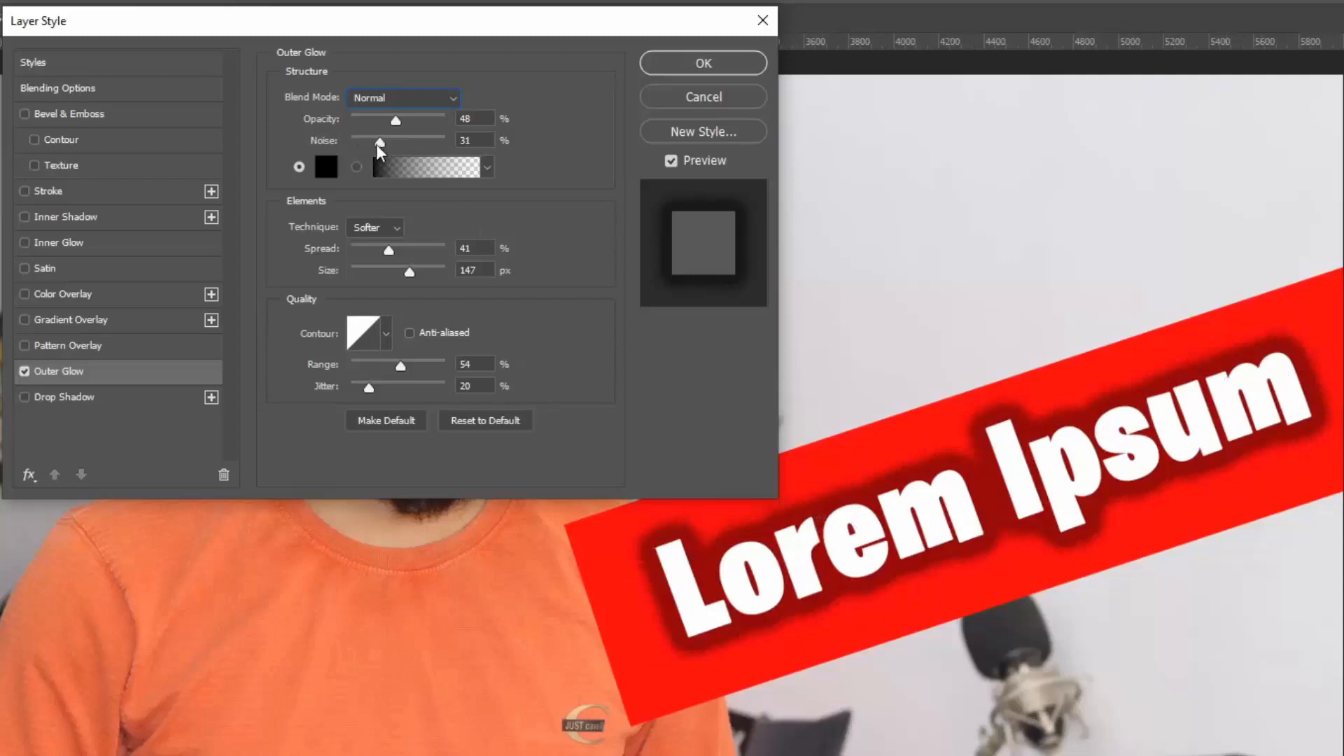
{"action": "left_click_drag", "start_coordinate": [396, 122], "coordinate": [435, 128]}
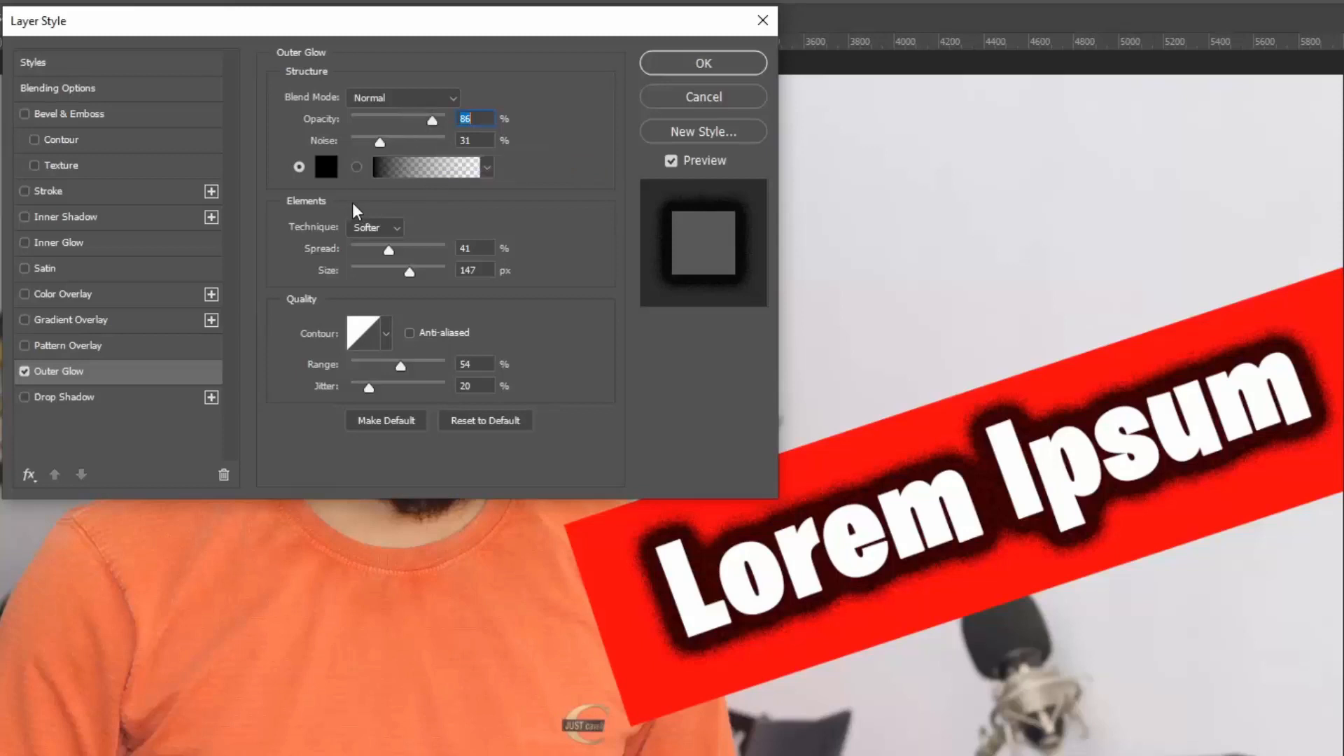
{"action": "left_click_drag", "start_coordinate": [410, 271], "coordinate": [432, 272]}
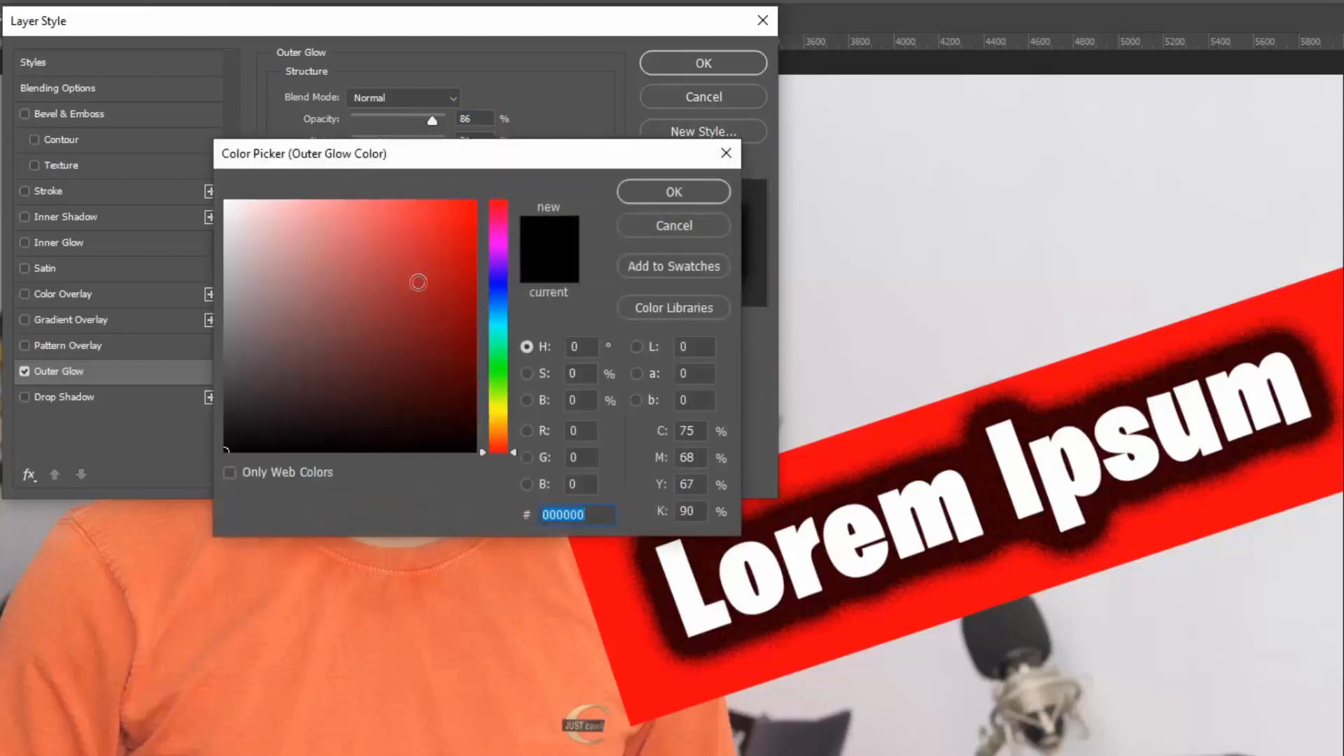
Change the outer glow color to bright green, 00ff36
{"action": "left_click", "coordinate": [500, 359]}
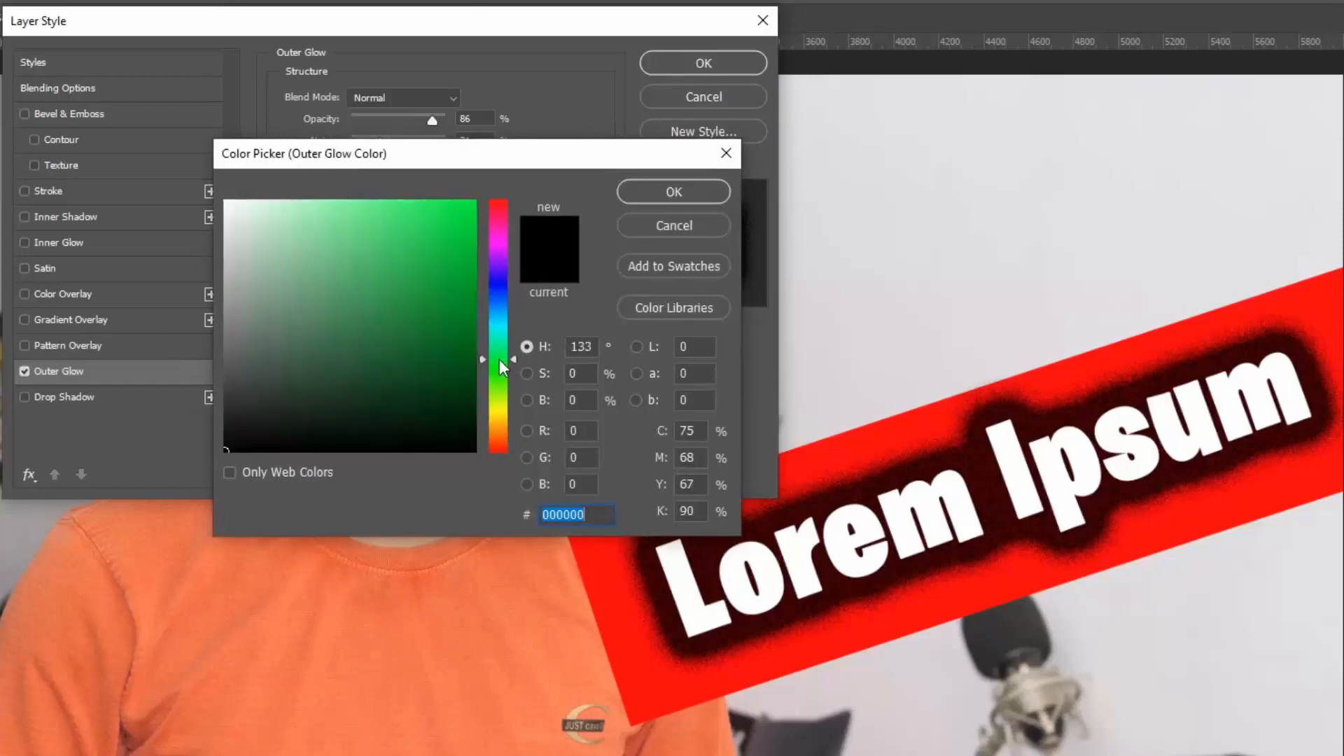
{"action": "left_click_drag", "start_coordinate": [454, 233], "coordinate": [477, 200]}
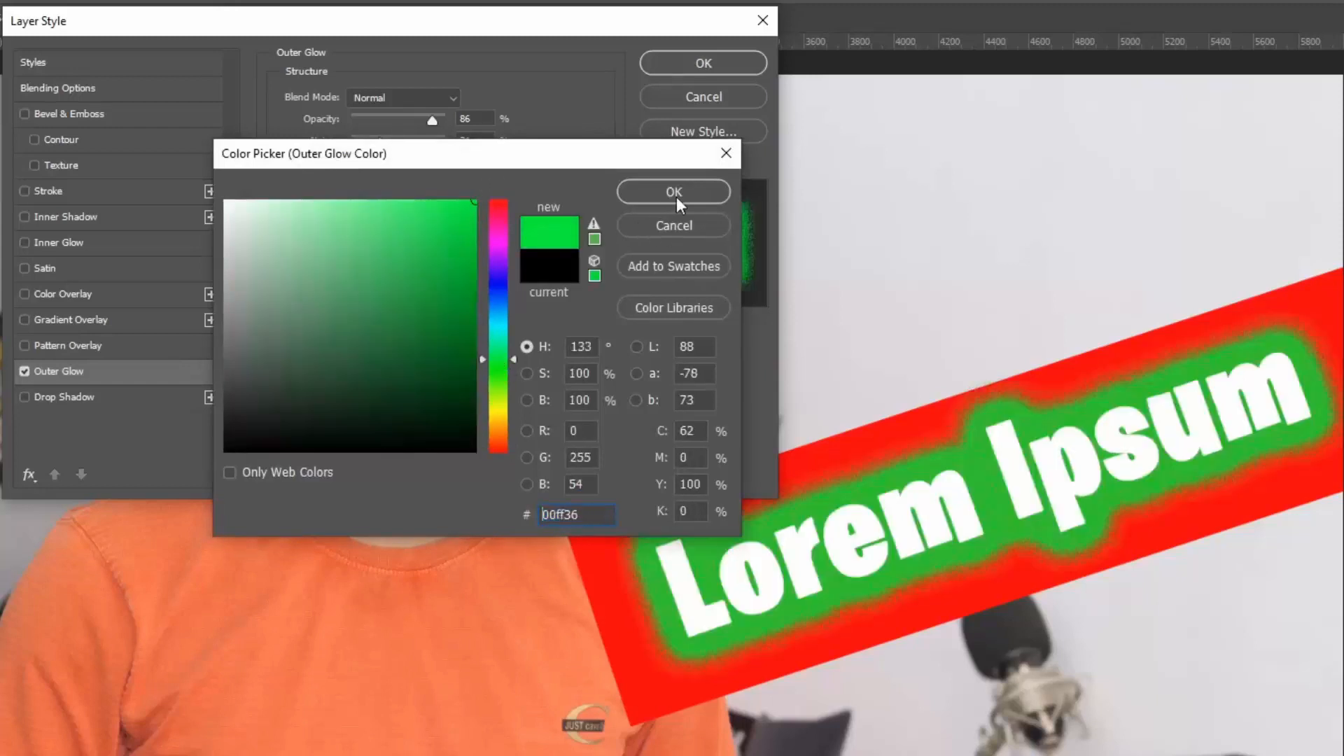
{"action": "left_click", "coordinate": [674, 192]}
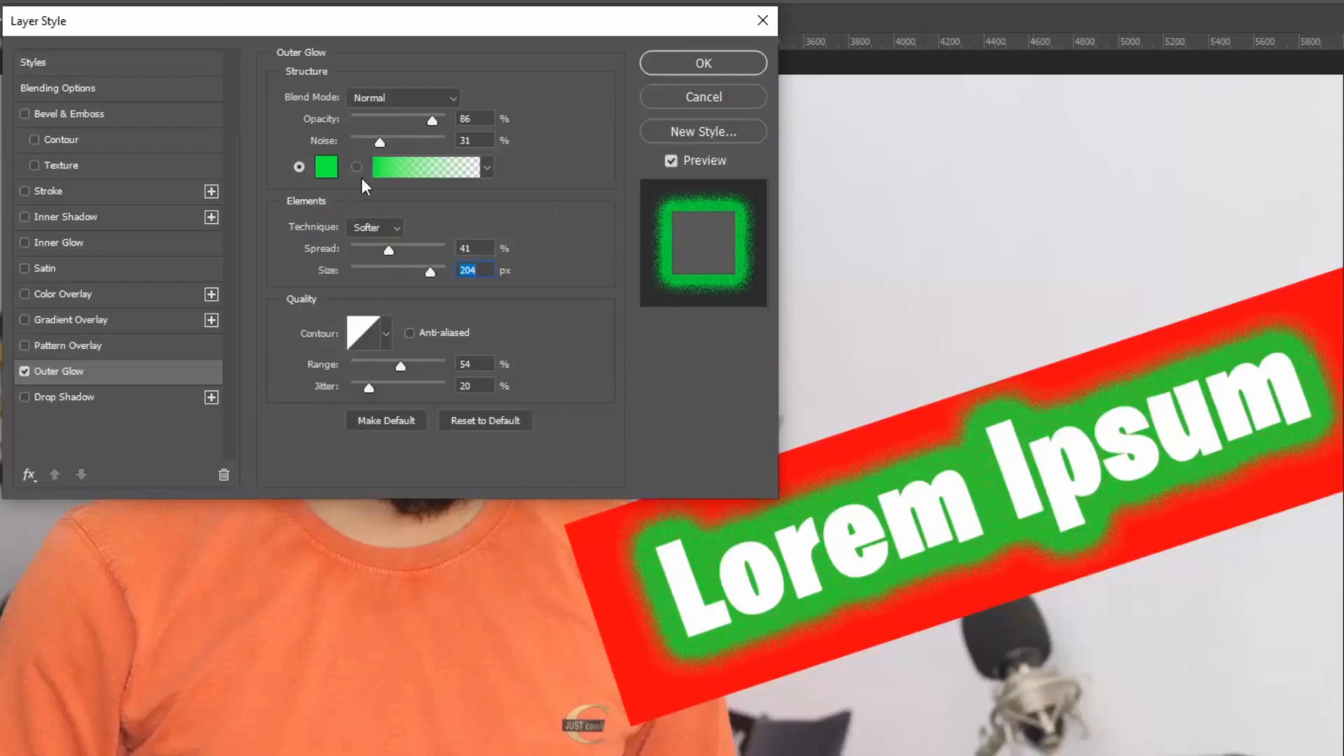
Turn off the outer glow, try a Pattern Overlay on the text instead, and turn that off too
{"action": "left_click", "coordinate": [24, 371]}
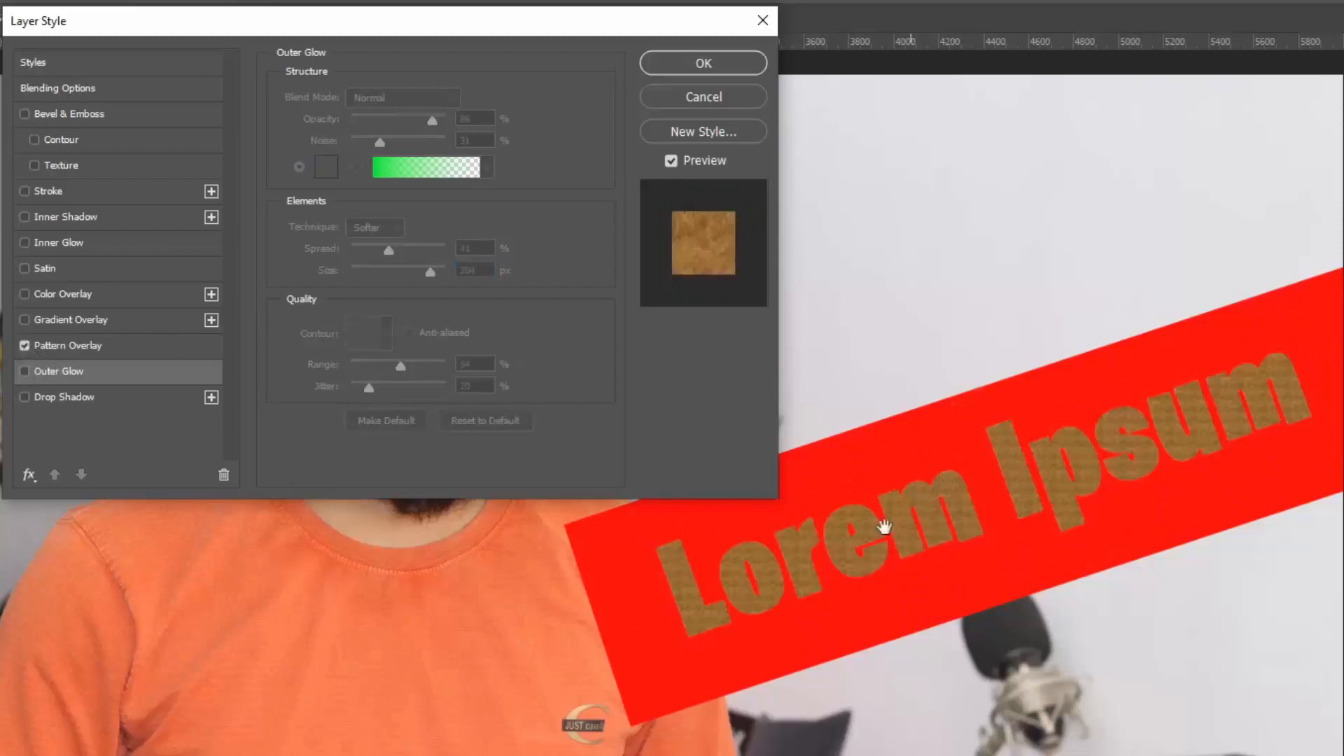
{"action": "left_click", "coordinate": [68, 343]}
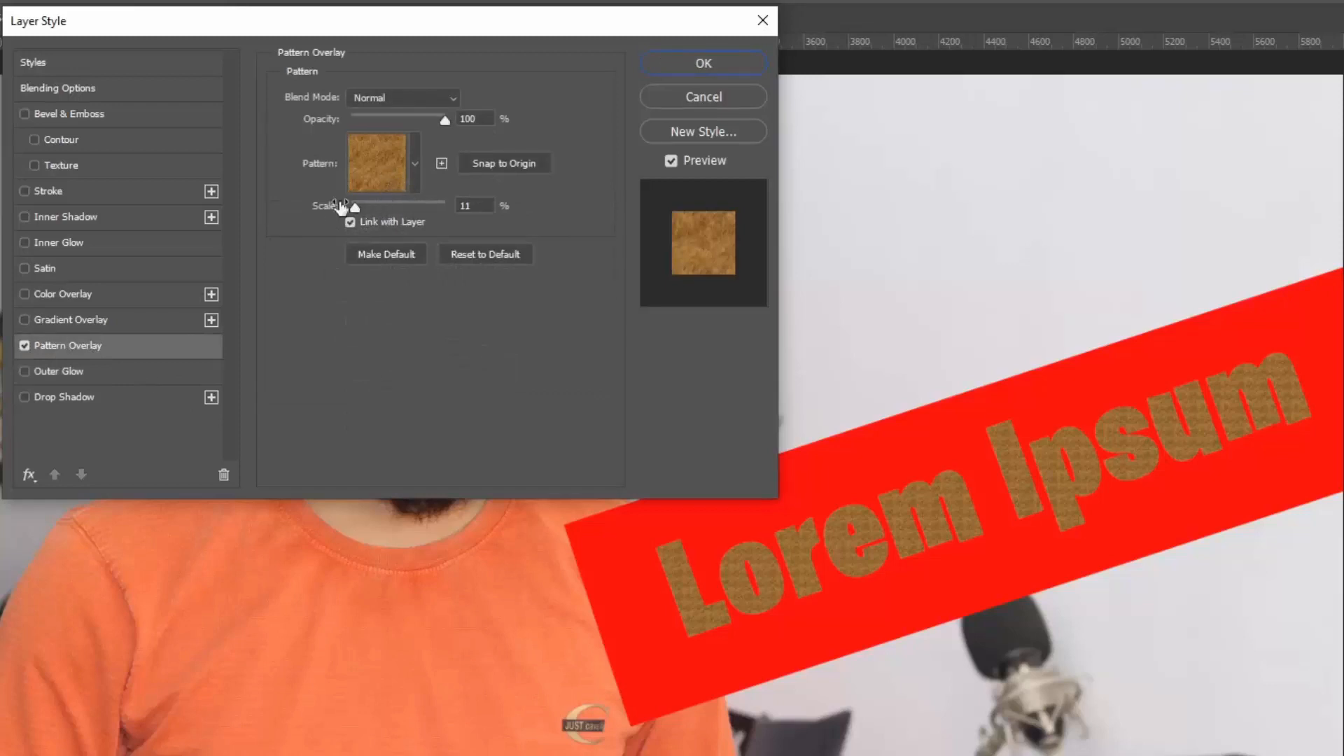
{"action": "left_click", "coordinate": [24, 345]}
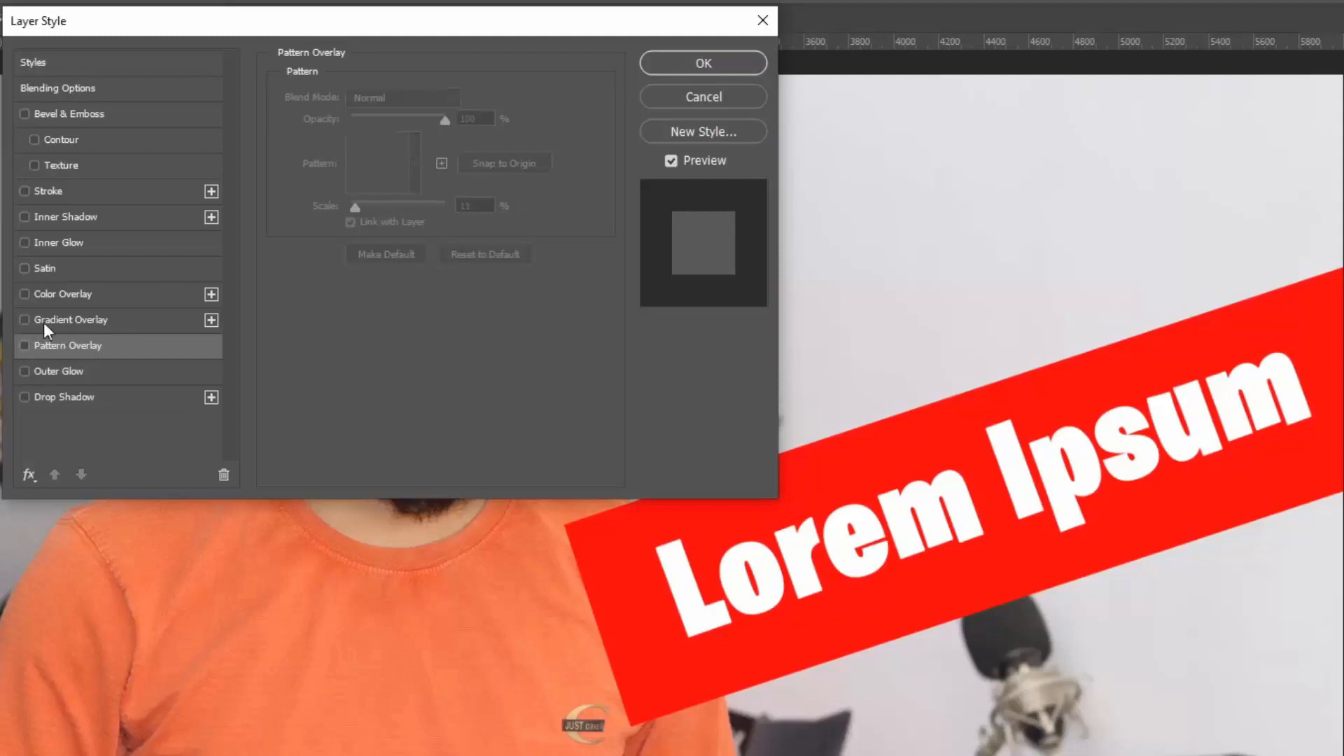
Try a Gradient Overlay on the text with 137% scale and a 10° angle, and turn it off
{"action": "left_click", "coordinate": [25, 320]}
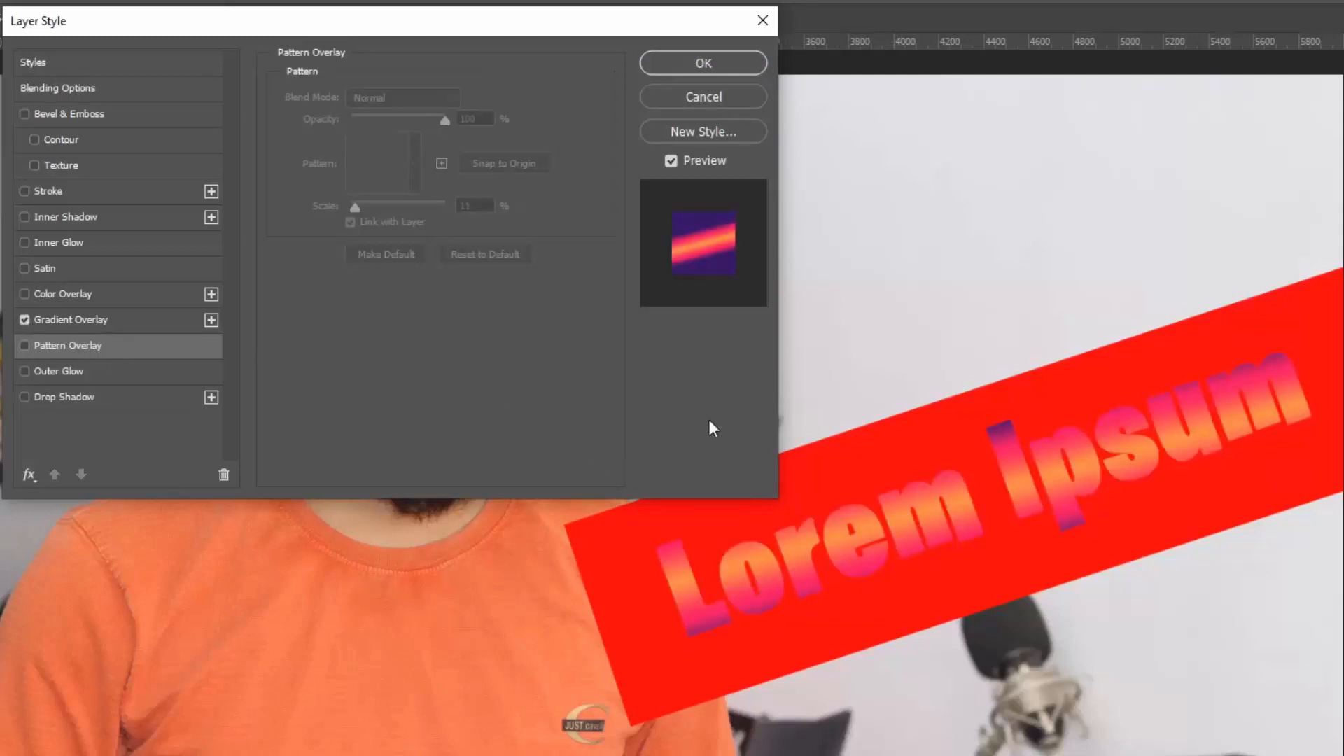
{"action": "left_click", "coordinate": [94, 321]}
{"action": "left_click_drag", "start_coordinate": [365, 237], "coordinate": [435, 233]}
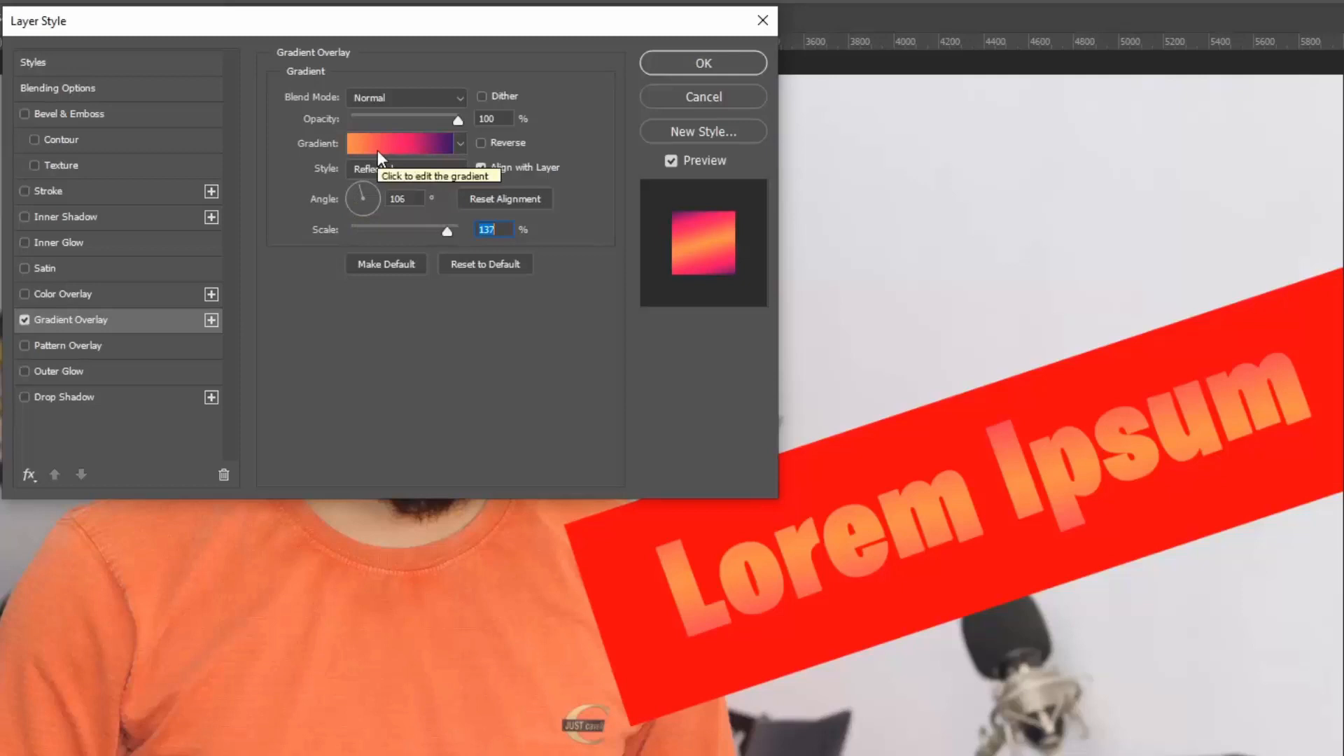
{"action": "left_click", "coordinate": [375, 196]}
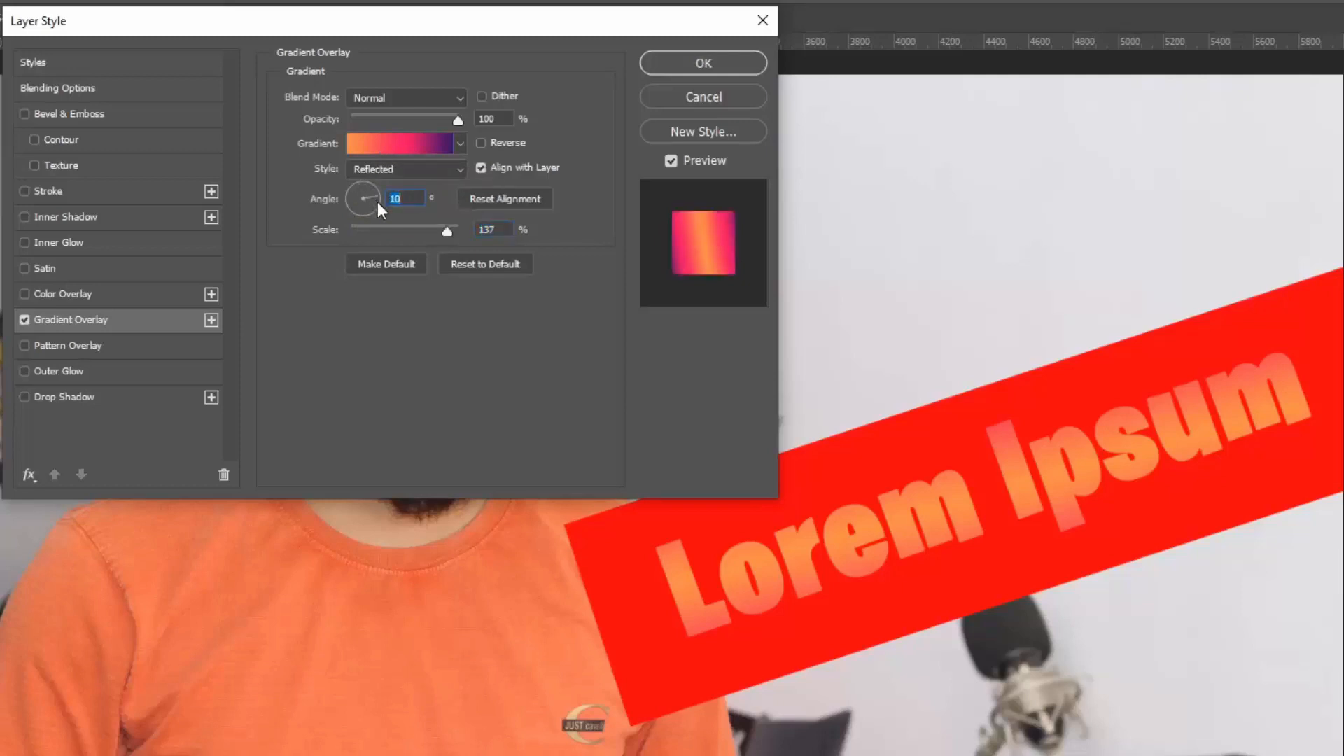
{"action": "left_click", "coordinate": [23, 319]}
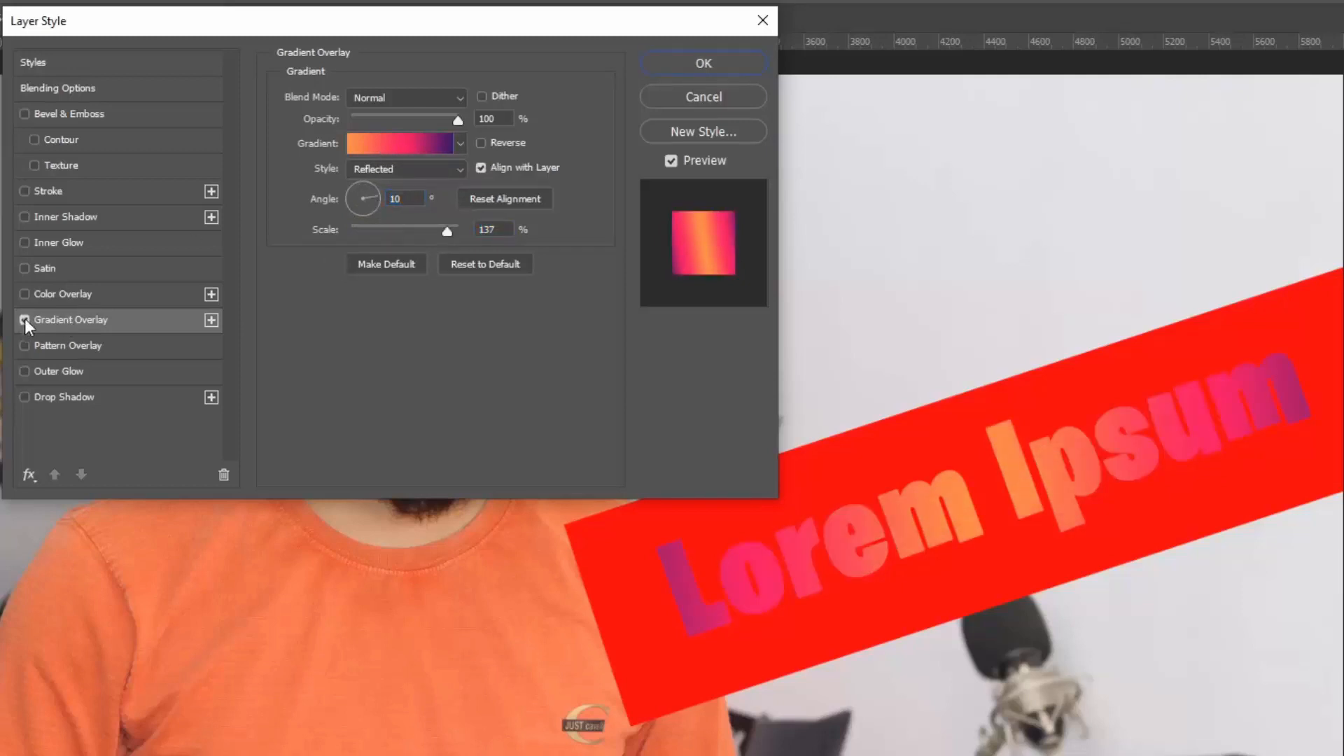
Try a Bevel & Emboss texture on the text without the gradient overlay, and turn the texture and bevel off
{"action": "left_click", "coordinate": [33, 165]}
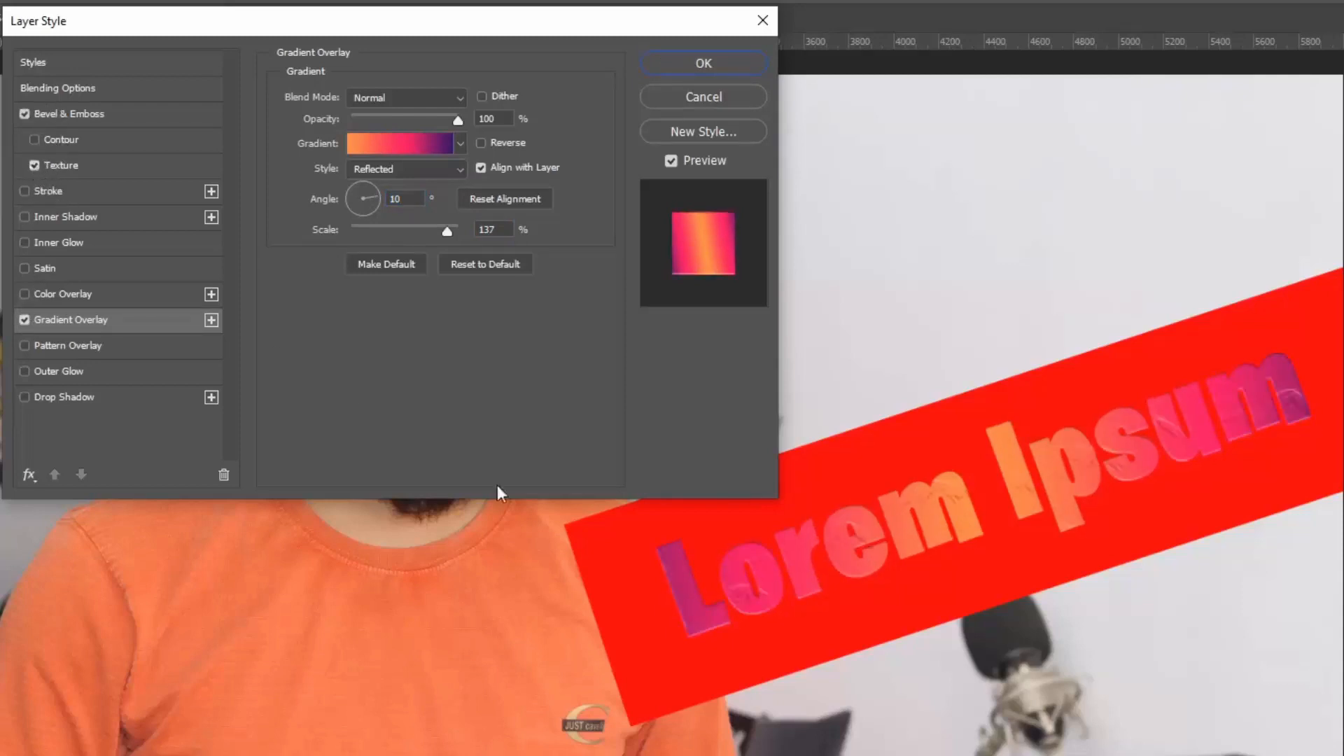
{"action": "left_click", "coordinate": [26, 320]}
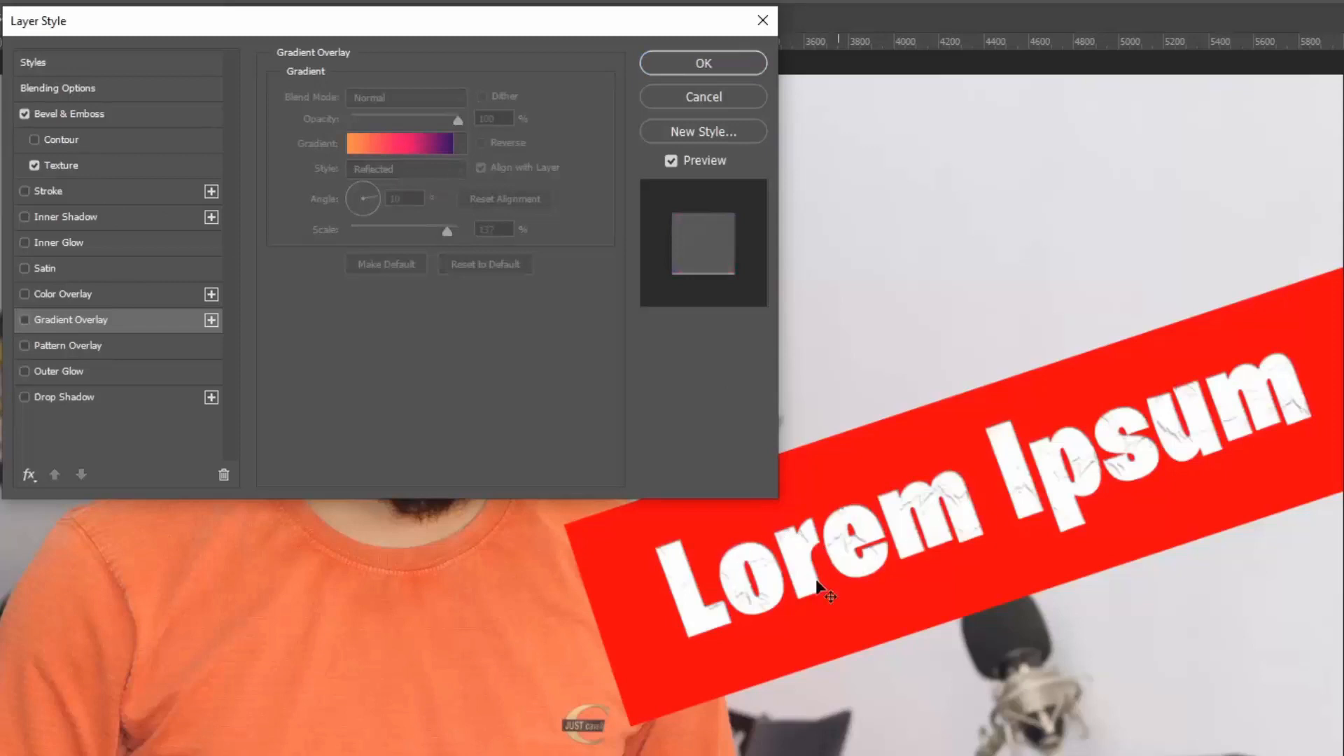
{"action": "left_click", "coordinate": [34, 166]}
{"action": "scroll", "coordinate": [744, 661], "scroll_direction": "down", "scroll_amount": 1}
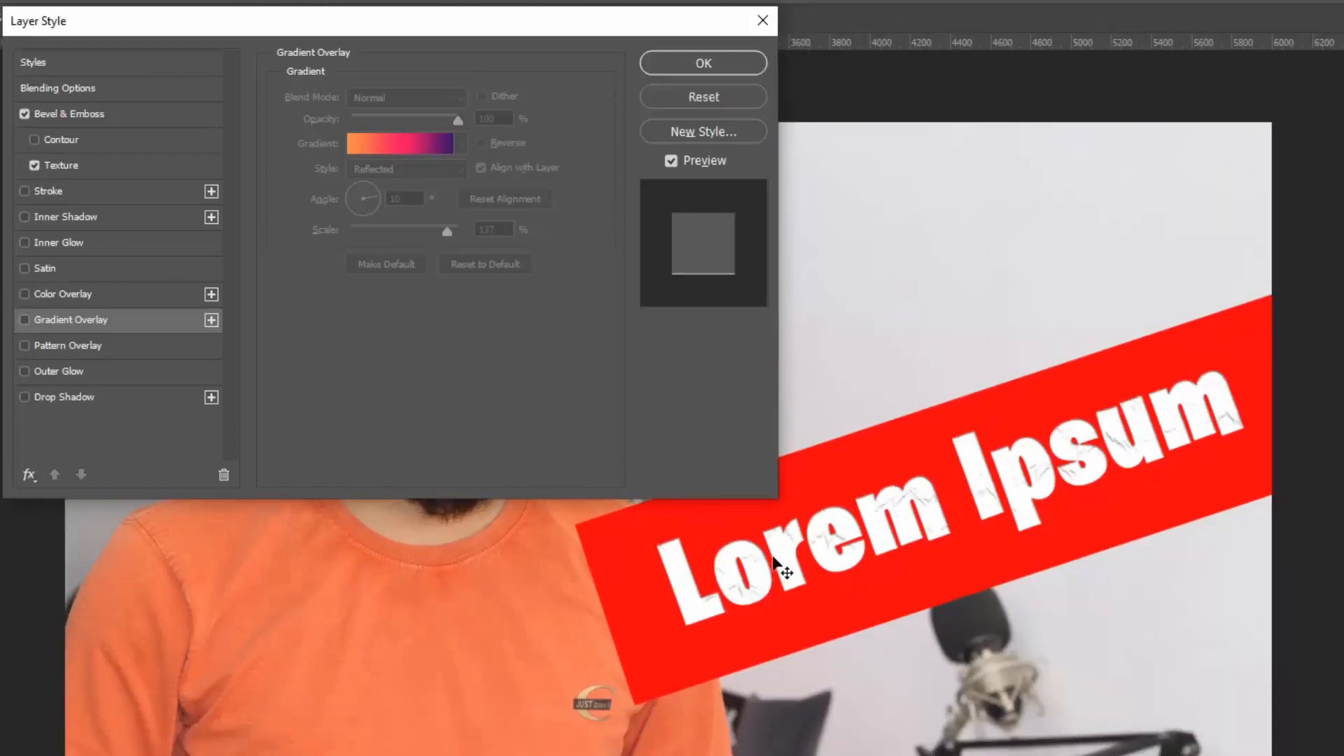
{"action": "scroll", "coordinate": [729, 614], "scroll_direction": "up", "scroll_amount": 5}
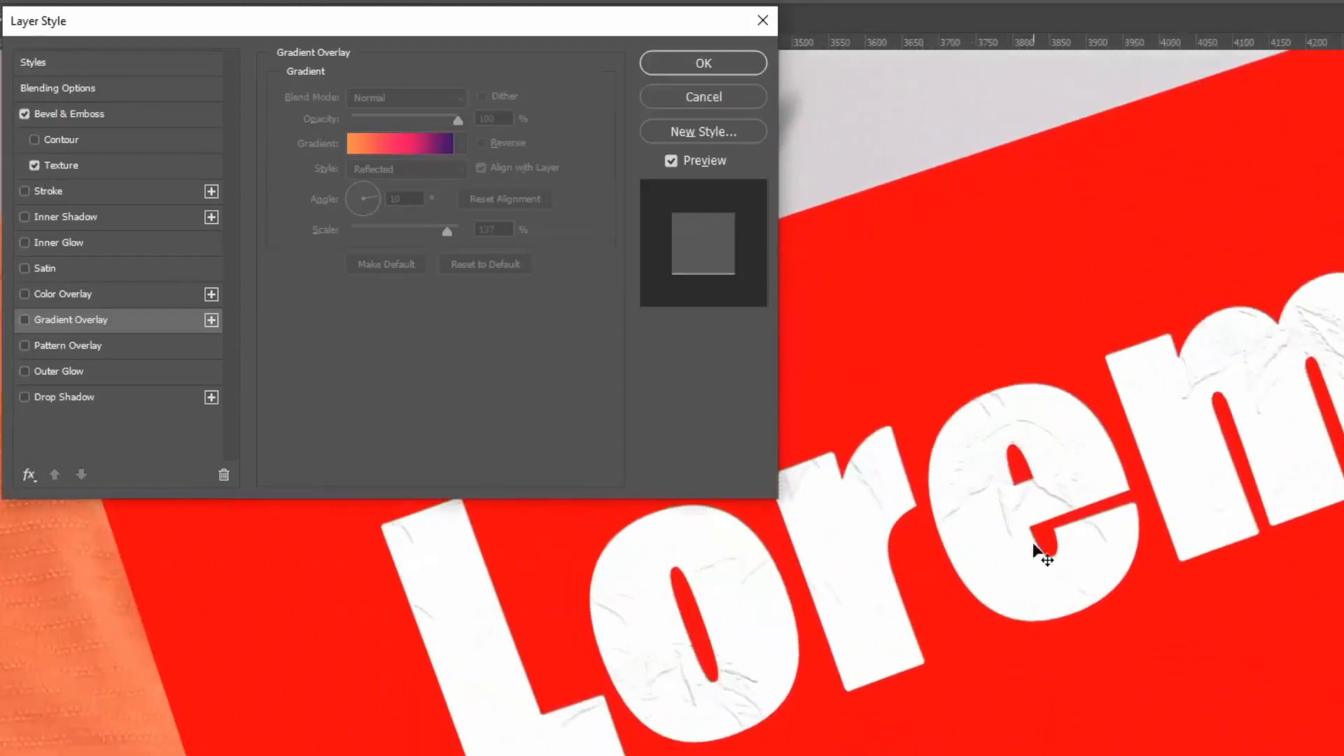
{"action": "scroll", "coordinate": [775, 651], "scroll_direction": "down", "scroll_amount": 2}
{"action": "scroll", "coordinate": [775, 648], "scroll_direction": "down", "scroll_amount": 2}
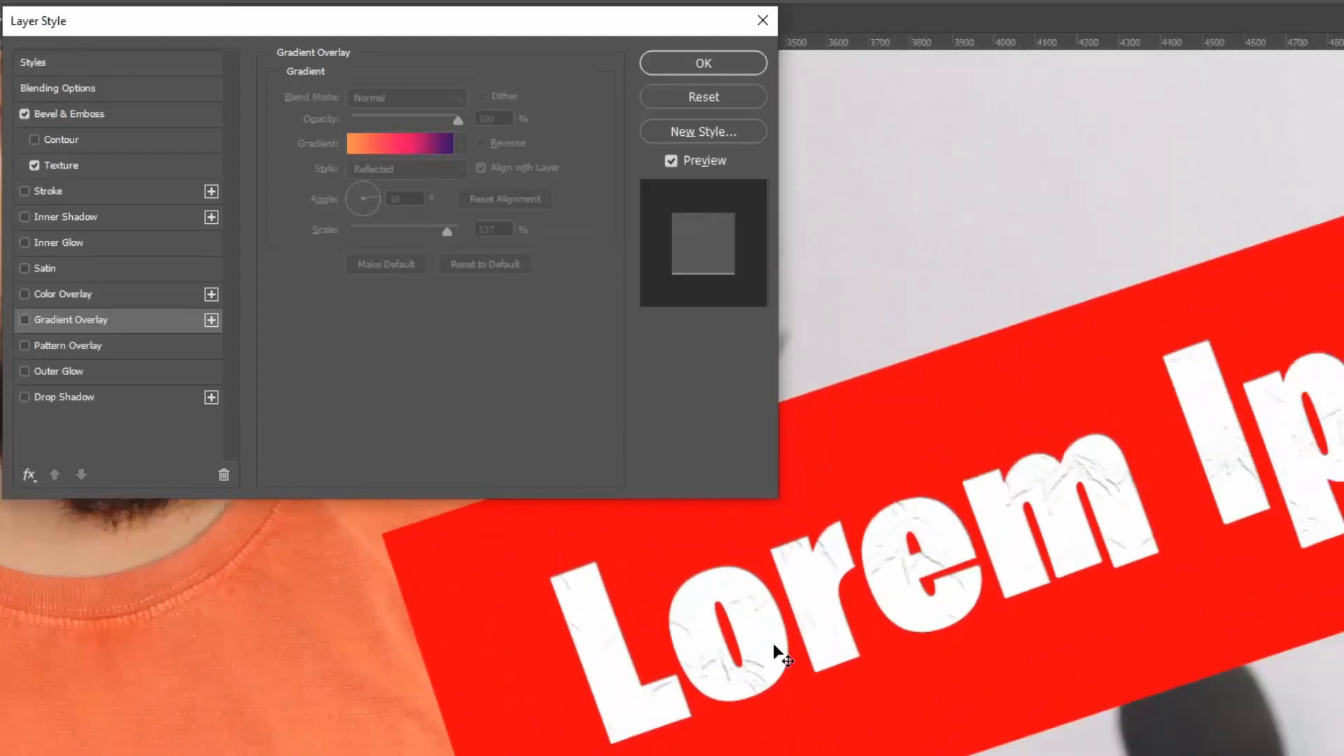
{"action": "left_click", "coordinate": [34, 165]}
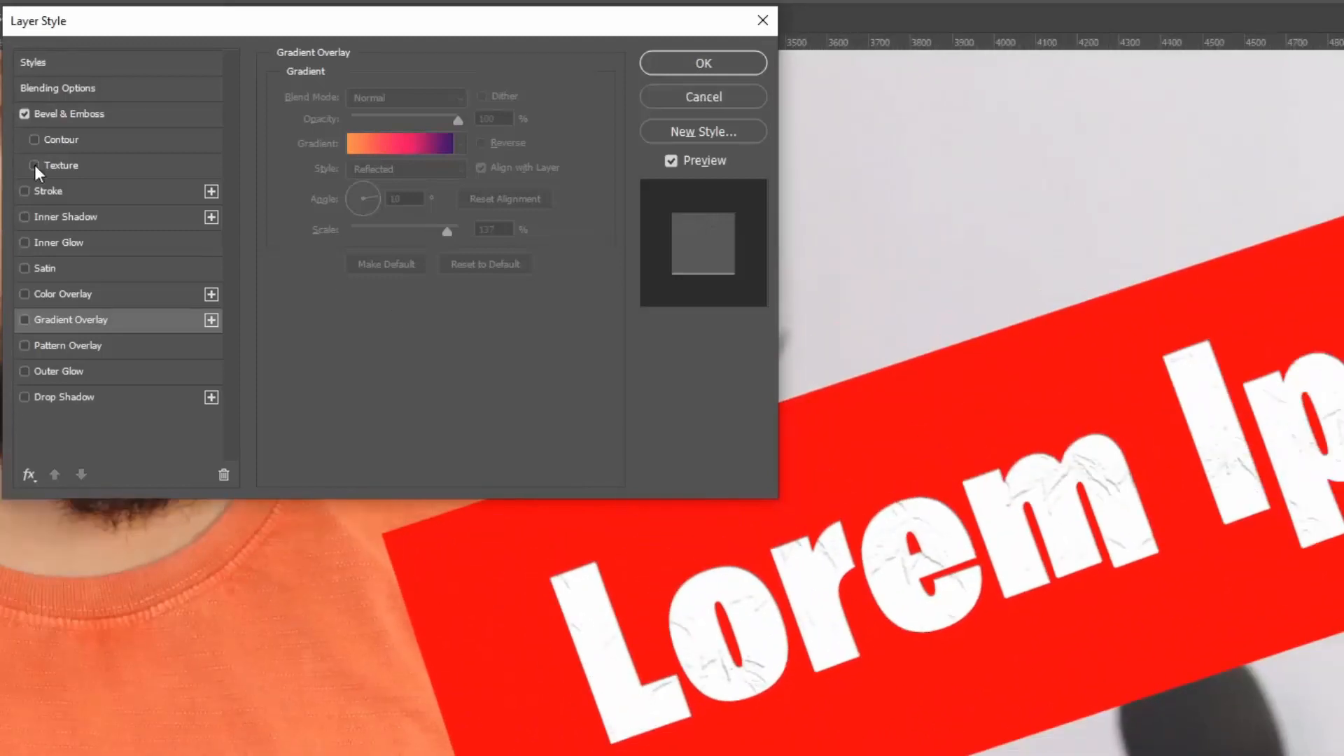
{"action": "left_click", "coordinate": [24, 114]}
Try a 43 px Outside stroke on the text in black, 000000
{"action": "left_click", "coordinate": [25, 191]}
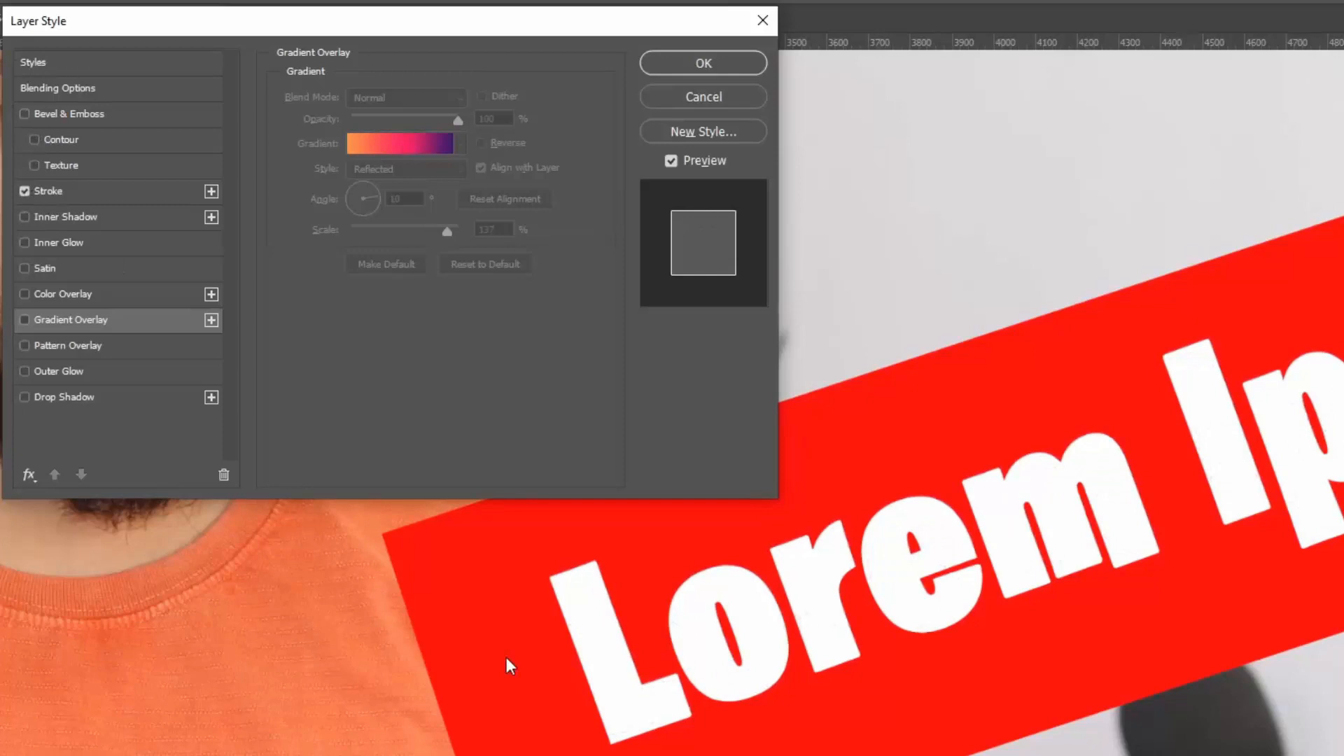
{"action": "left_click", "coordinate": [63, 191]}
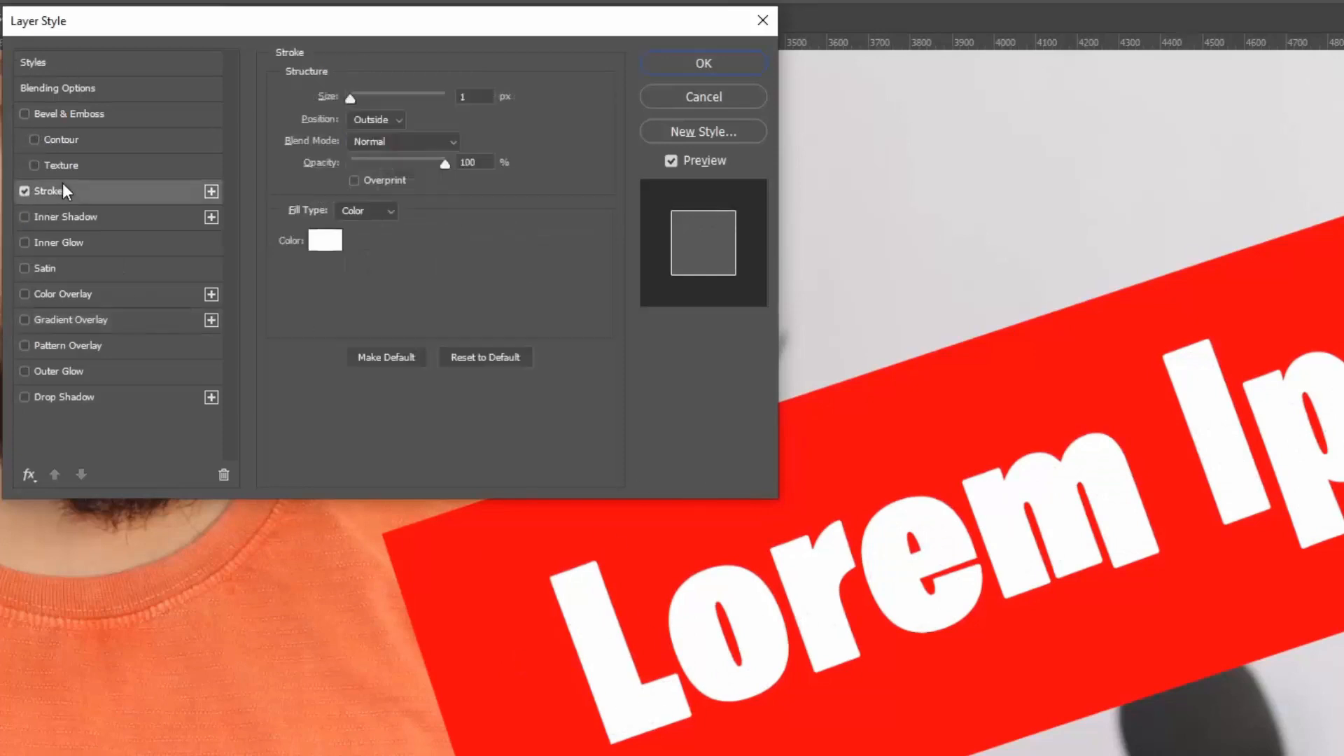
{"action": "left_click_drag", "start_coordinate": [354, 98], "coordinate": [373, 99]}
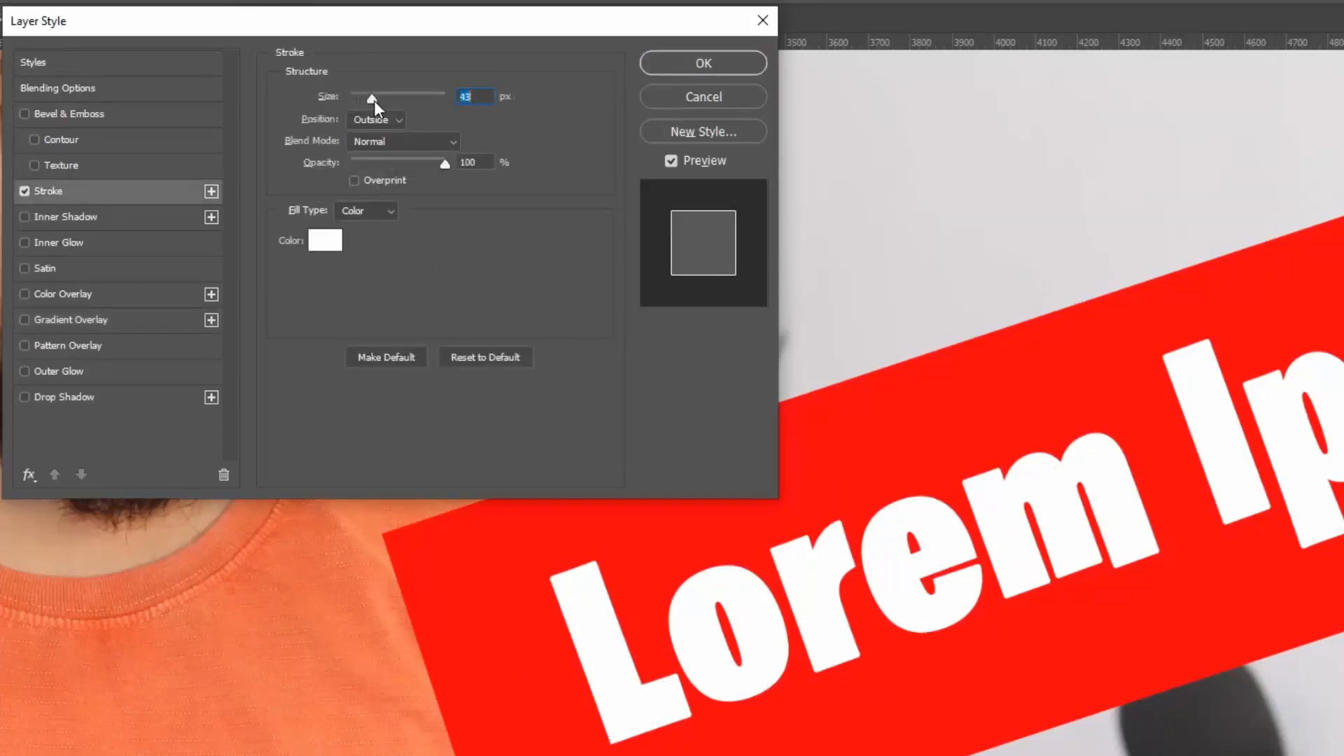
{"action": "left_click", "coordinate": [323, 240]}
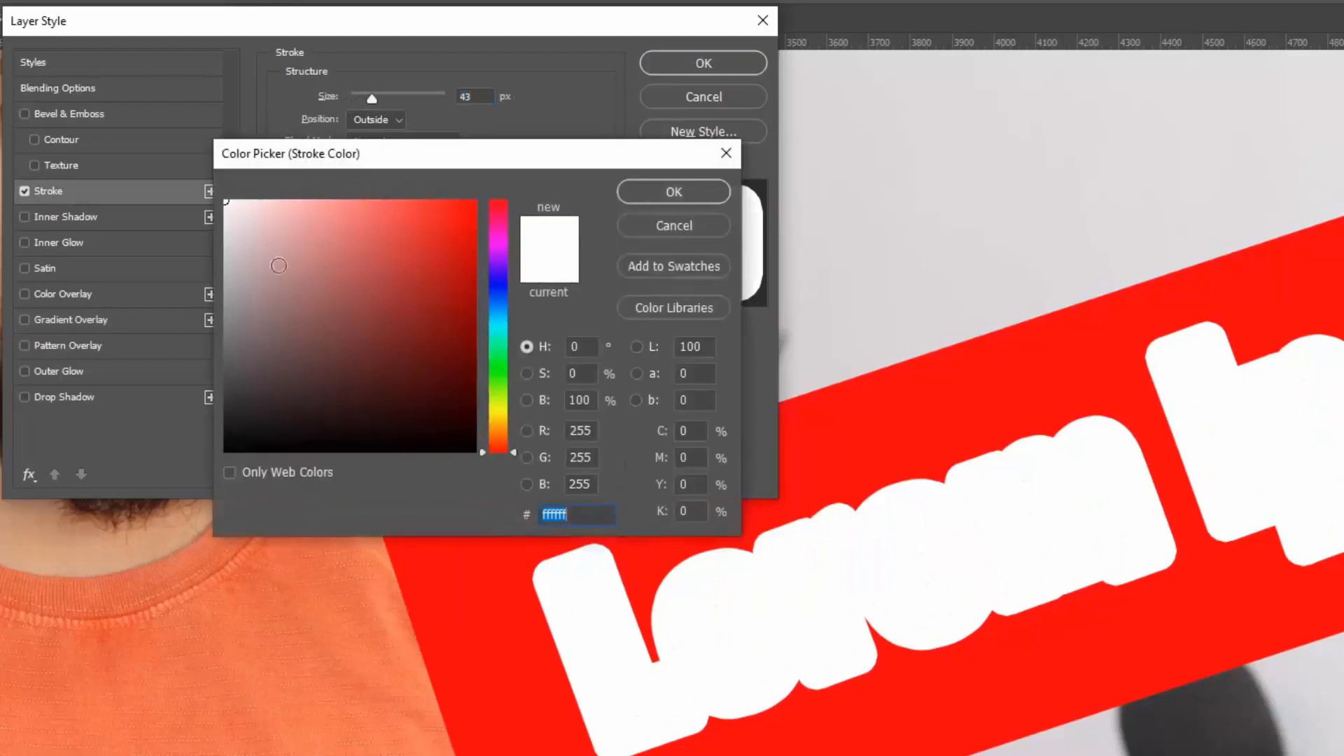
{"action": "left_click_drag", "start_coordinate": [284, 271], "coordinate": [530, 533]}
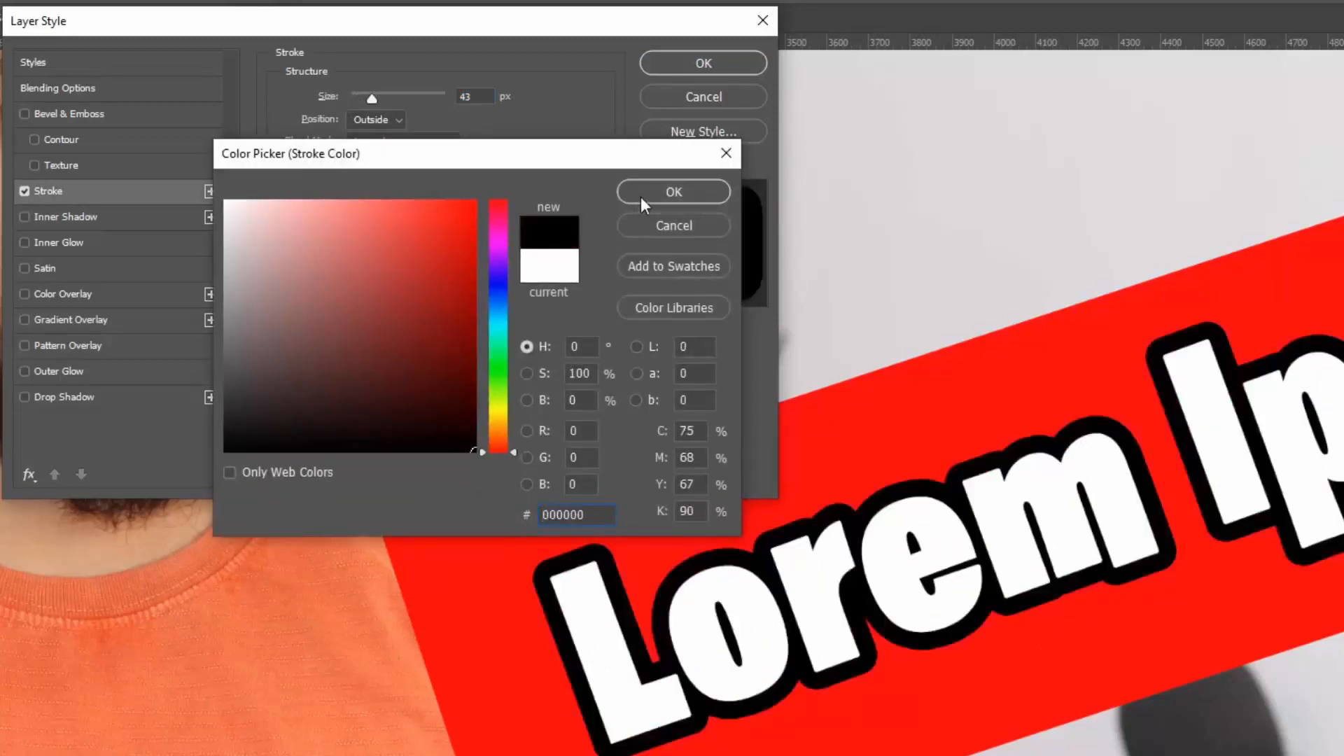
{"action": "left_click", "coordinate": [645, 186]}
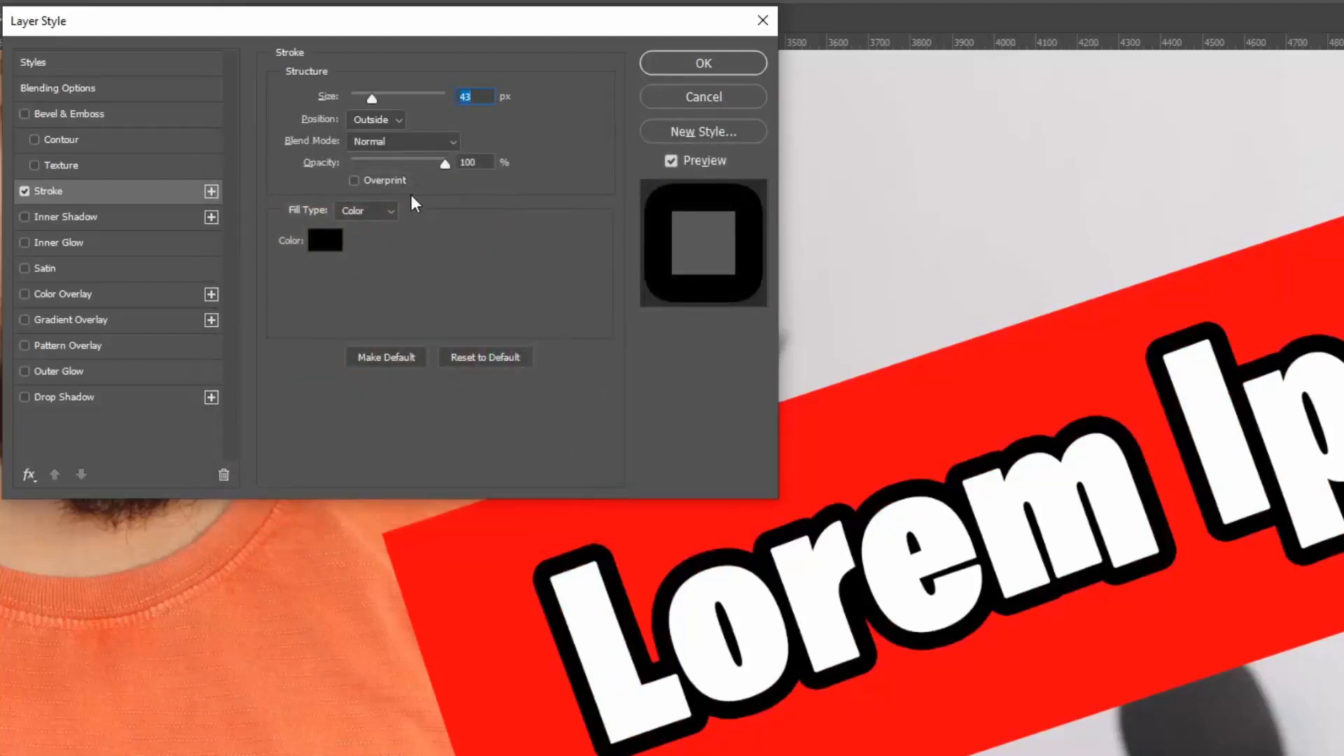
Try the Overlay blend mode on the text's stroke and set it back to Normal
{"action": "left_click", "coordinate": [363, 140]}
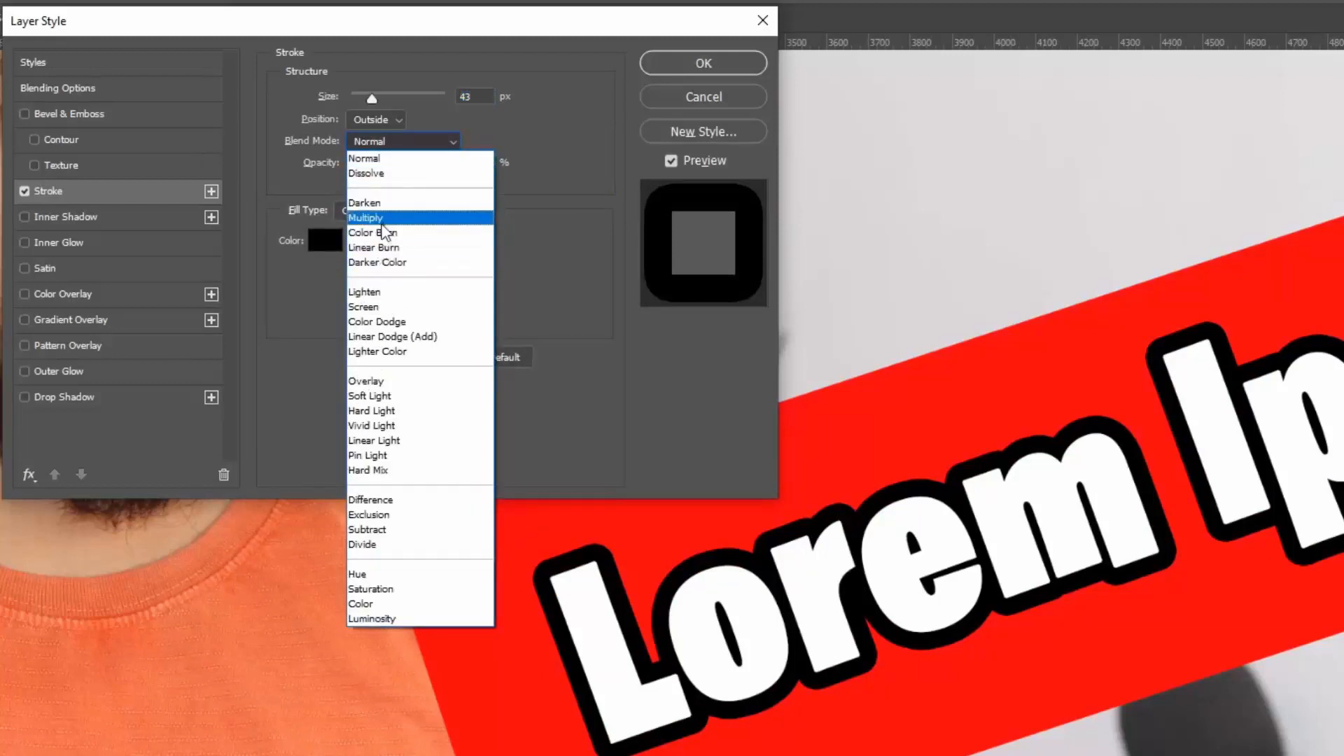
{"action": "left_click", "coordinate": [374, 384]}
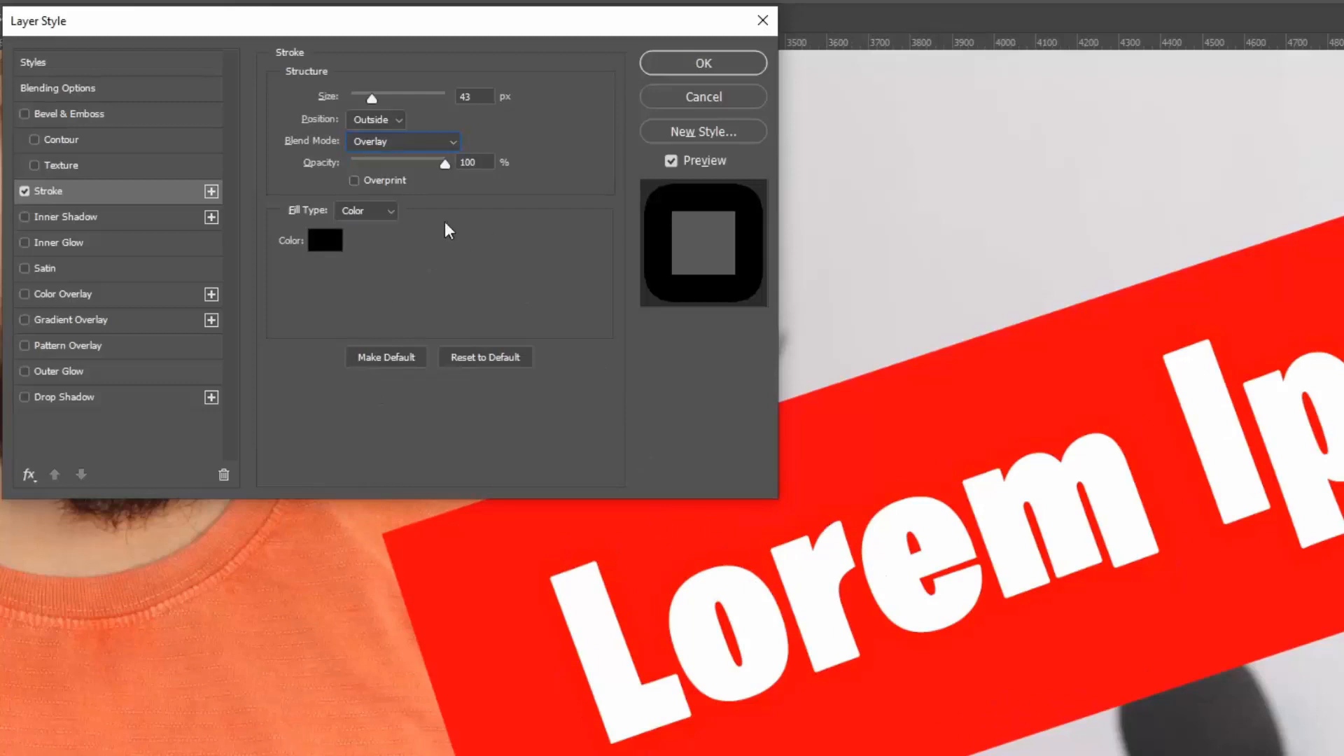
{"action": "left_click", "coordinate": [418, 146]}
{"action": "left_click", "coordinate": [382, 160]}
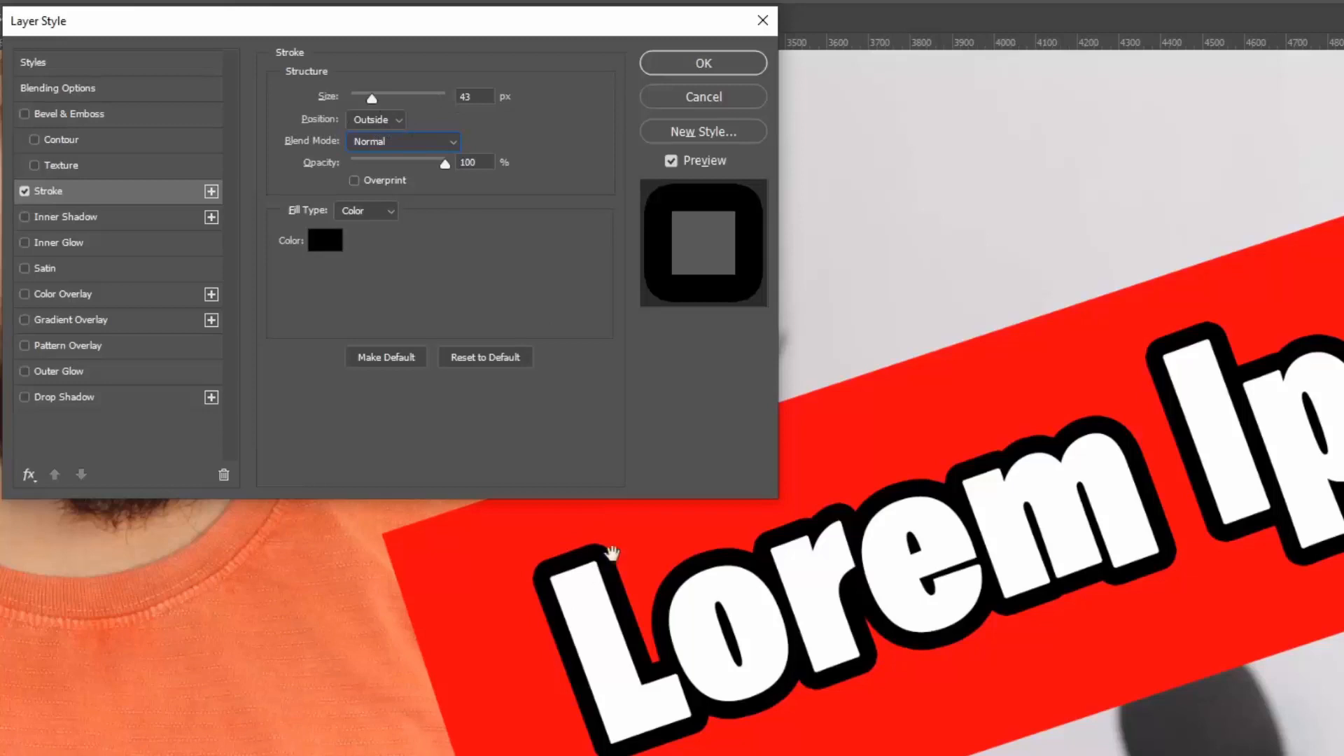
Try the Inside and Center positions for the stroke, turn the stroke off and discard the layer style changes
{"action": "left_click", "coordinate": [389, 120]}
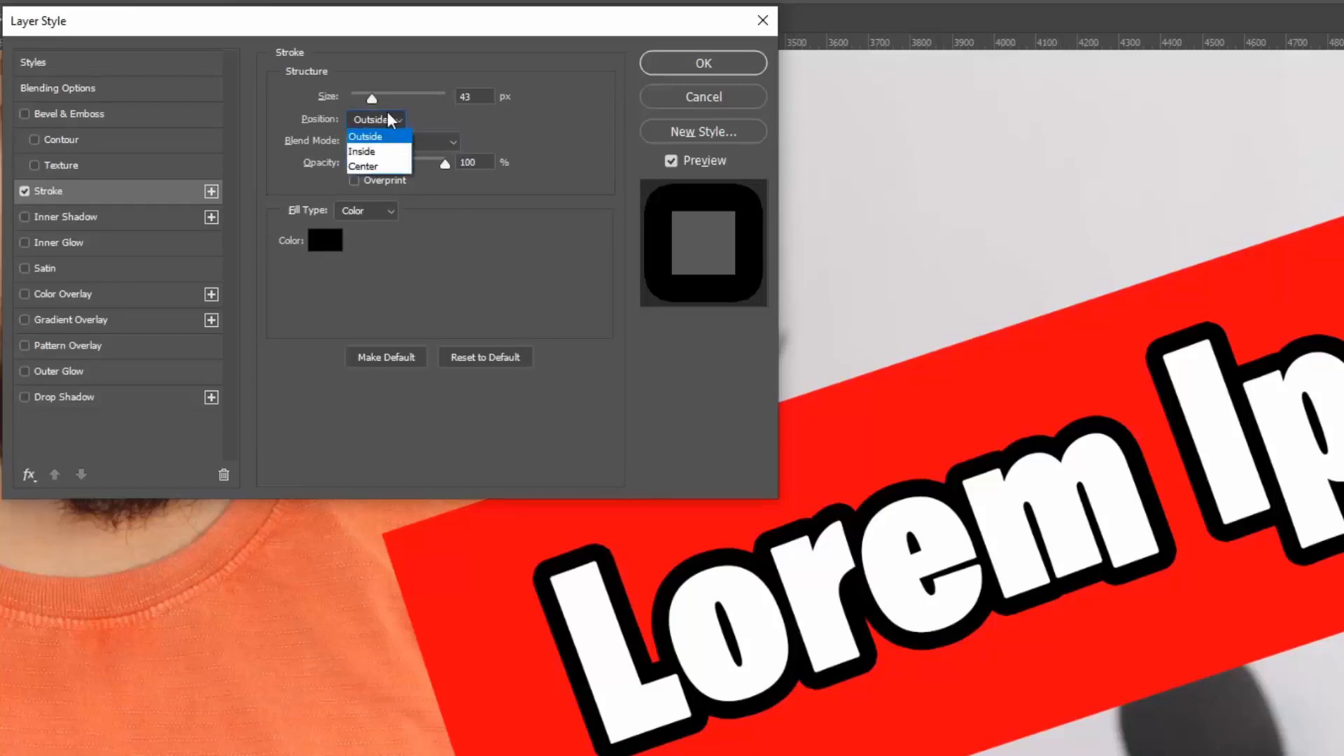
{"action": "left_click", "coordinate": [383, 151]}
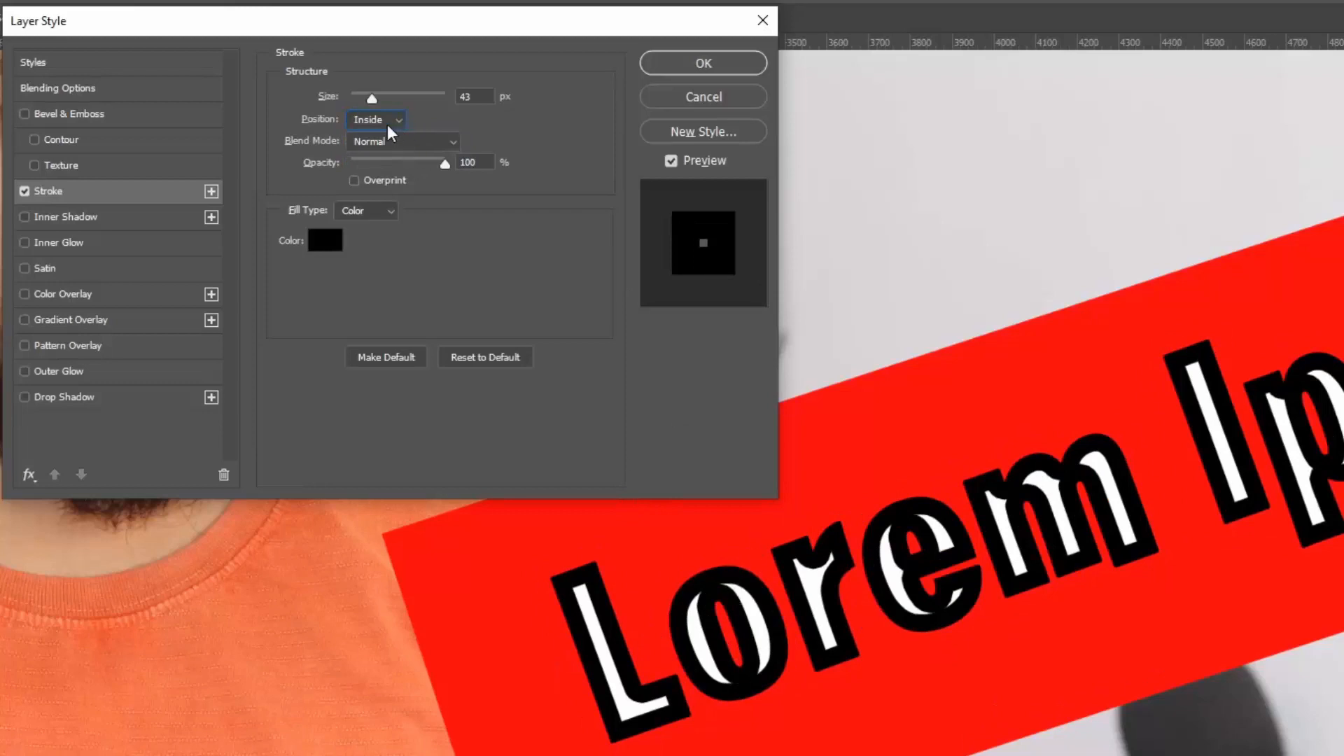
{"action": "left_click", "coordinate": [388, 124]}
{"action": "left_click", "coordinate": [378, 165]}
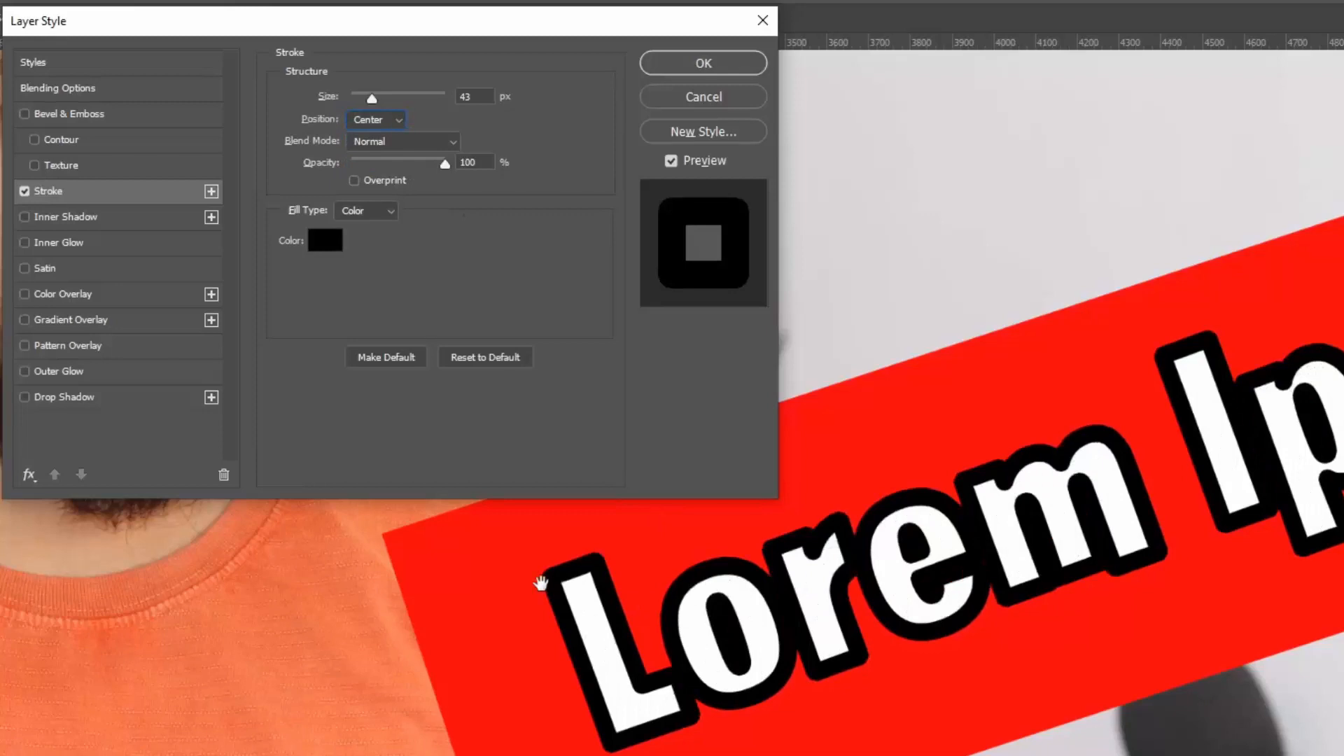
{"action": "left_click", "coordinate": [23, 190]}
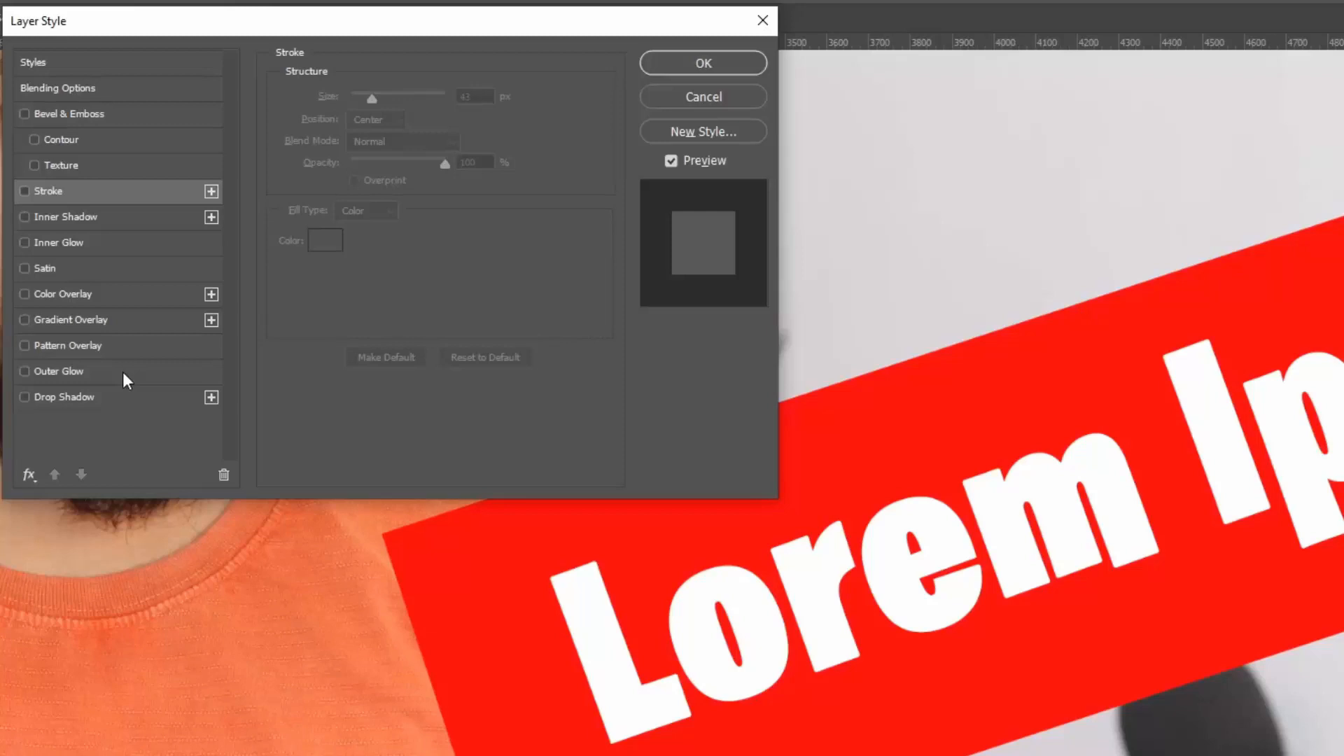
{"action": "left_click", "coordinate": [706, 99]}
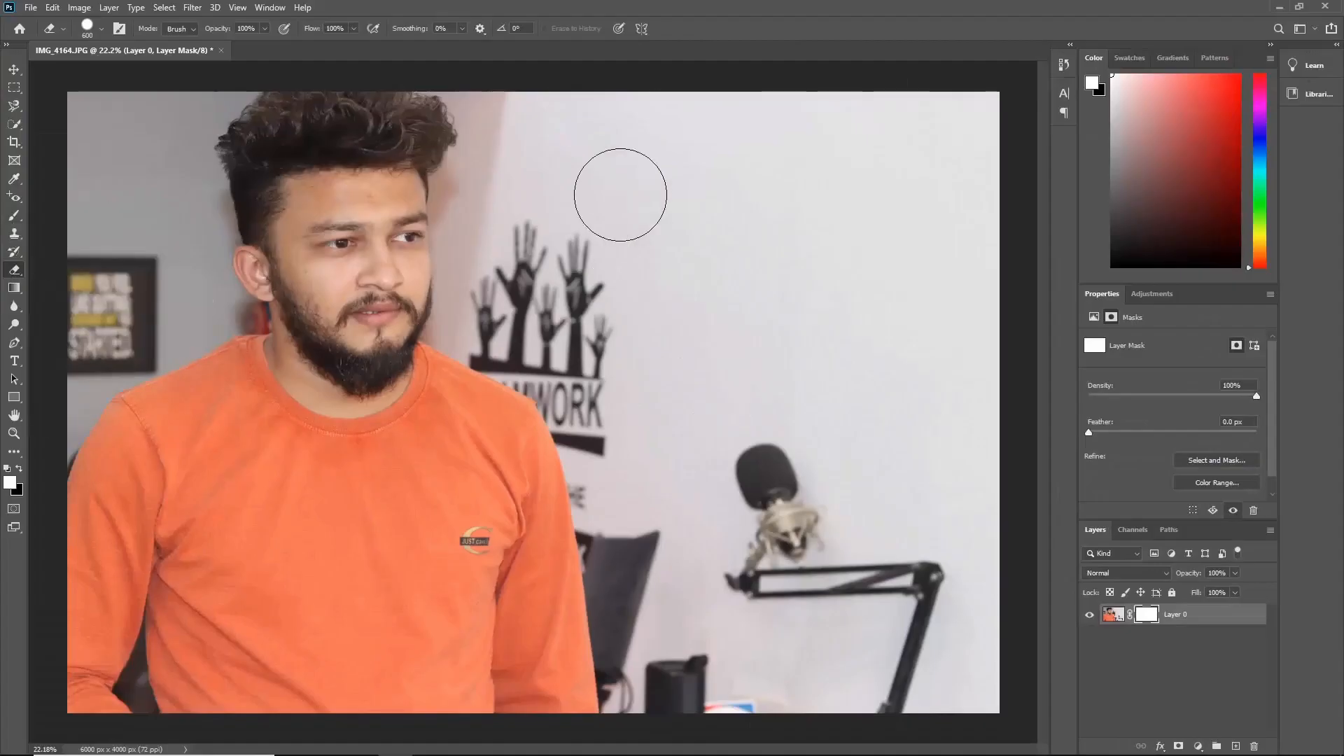
Erase on Layer 0's layer mask to hide parts of the wall, face, shirt and chair area, and undo the last stroke
{"action": "mouse_move", "coordinate": [618, 192]}
{"action": "left_mouse_down"}
{"action": "mouse_move", "coordinate": [703, 213]}
{"action": "mouse_move", "coordinate": [742, 293]}
{"action": "mouse_move", "coordinate": [657, 180]}
{"action": "mouse_move", "coordinate": [876, 367]}
{"action": "left_mouse_up"}
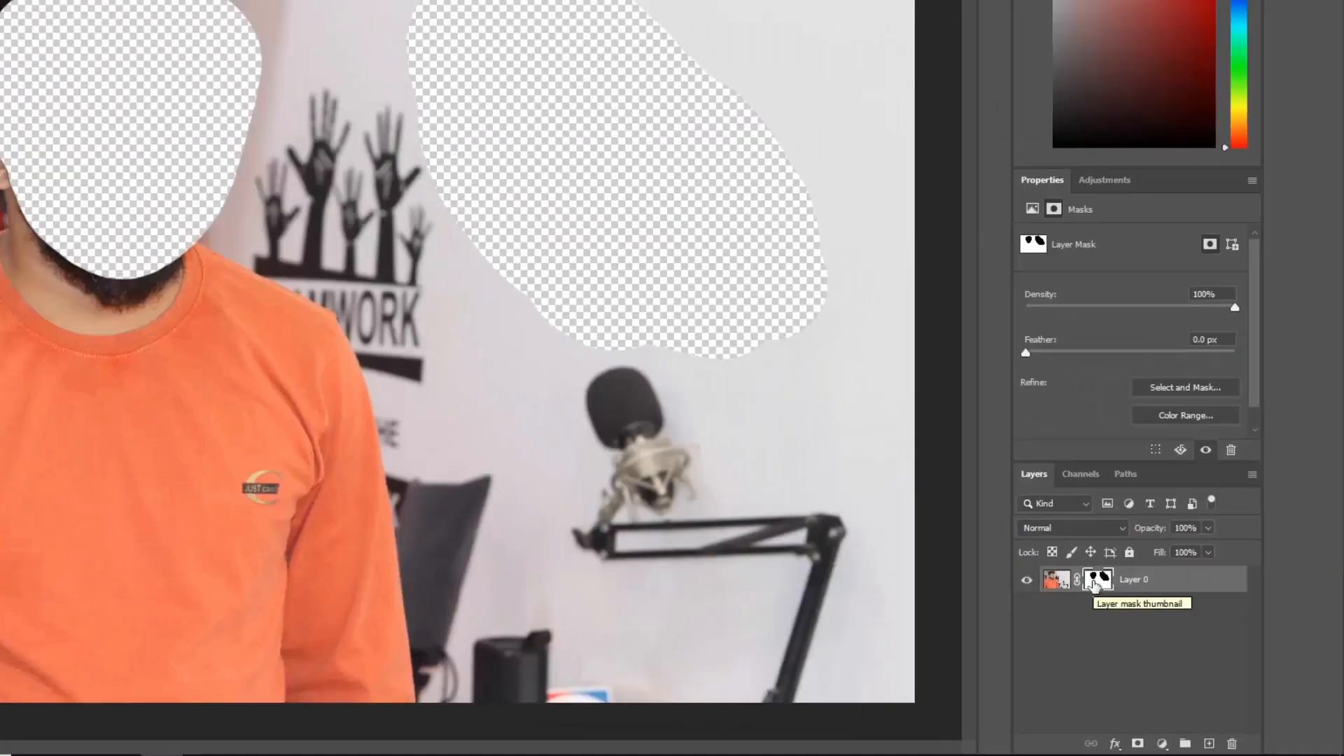
{"action": "left_click_drag", "start_coordinate": [138, 180], "coordinate": [483, 400]}
{"action": "mouse_move", "coordinate": [622, 439]}
{"action": "left_mouse_down"}
{"action": "mouse_move", "coordinate": [606, 628]}
{"action": "mouse_move", "coordinate": [734, 558]}
{"action": "left_mouse_up"}
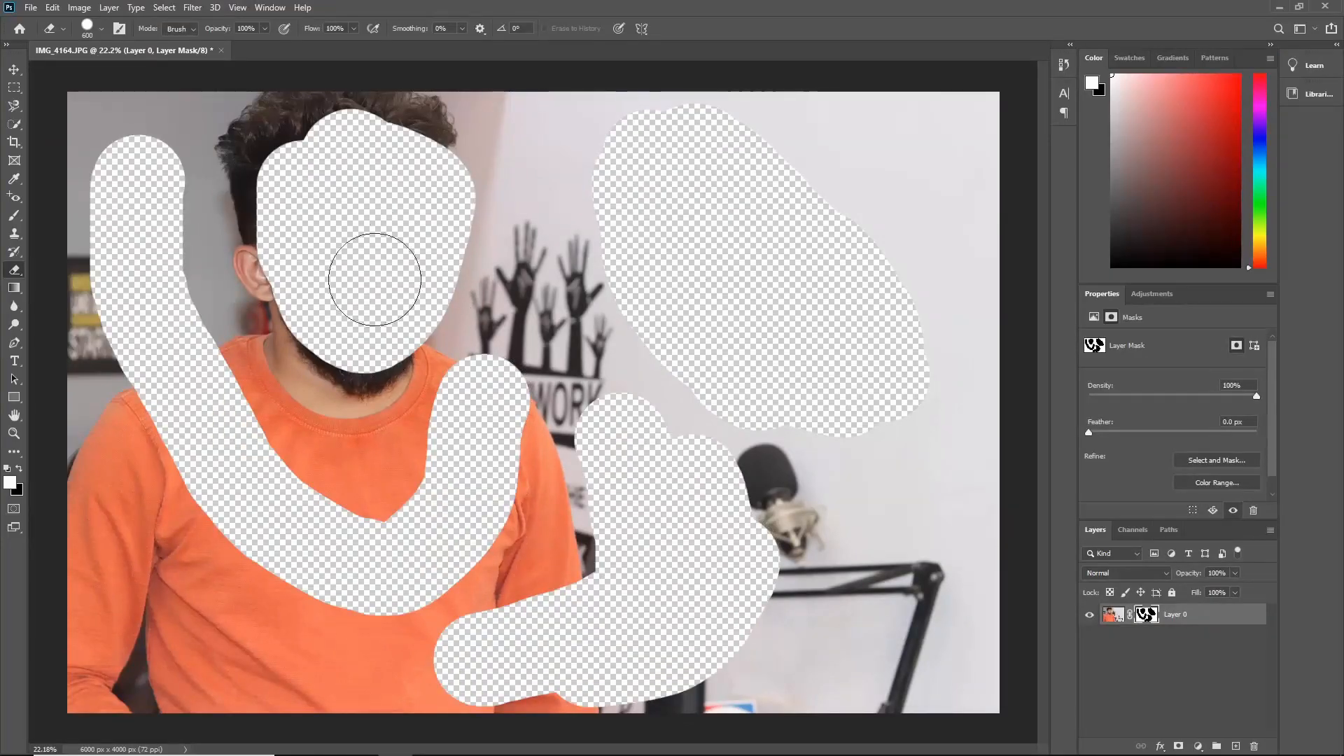
{"action": "key", "text": "ctrl+z"}
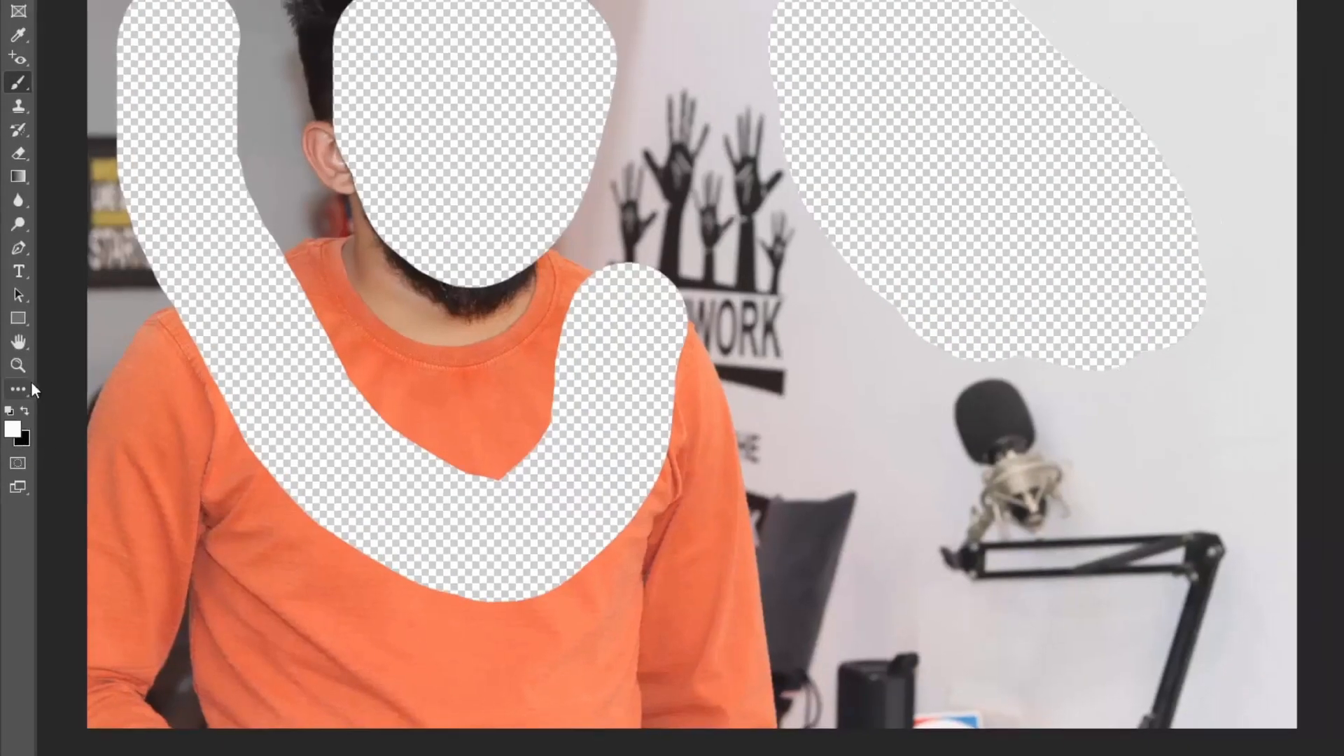
Paint on the layer mask with an enlarged white brush to bring back the man's face and shirt
{"action": "mouse_move", "coordinate": [241, 28]}
{"action": "left_mouse_down"}
{"action": "mouse_move", "coordinate": [204, 11]}
{"action": "mouse_move", "coordinate": [110, 90]}
{"action": "mouse_move", "coordinate": [214, 188]}
{"action": "mouse_move", "coordinate": [231, 225]}
{"action": "left_mouse_up"}
{"action": "key", "text": "bracketright"}
{"action": "key", "text": "bracketright"}
{"action": "key", "text": "bracketright"}
{"action": "key", "text": "bracketright"}
{"action": "key", "text": "bracketright"}
{"action": "key", "text": "bracketright"}
{"action": "key", "text": "bracketright"}
{"action": "key", "text": "bracketright"}
{"action": "mouse_move", "coordinate": [223, 169]}
{"action": "left_mouse_down"}
{"action": "mouse_move", "coordinate": [331, 496]}
{"action": "mouse_move", "coordinate": [596, 392]}
{"action": "mouse_move", "coordinate": [561, 182]}
{"action": "mouse_move", "coordinate": [460, 336]}
{"action": "left_mouse_up"}
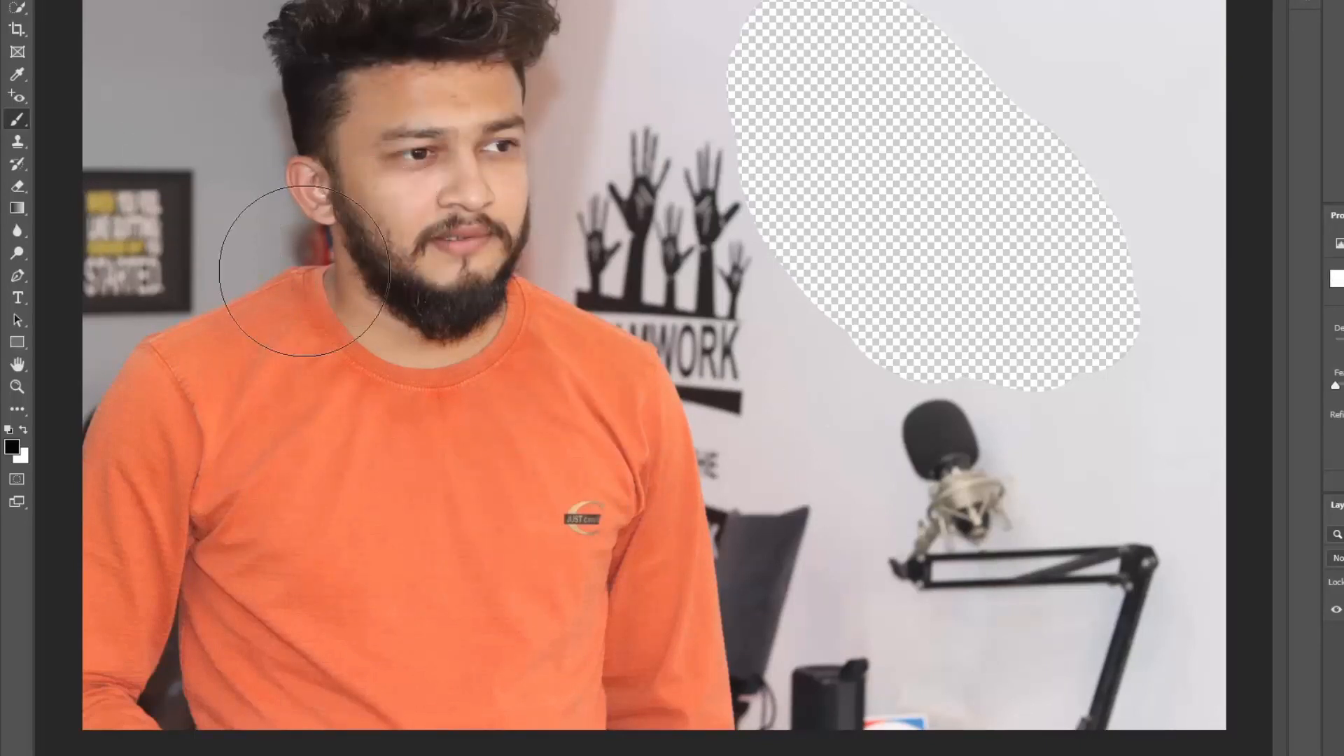
Erase over the man's face on the layer mask with the Eraser, and restore it with the Brush
{"action": "right_click", "coordinate": [17, 185]}
{"action": "left_click", "coordinate": [70, 184]}
{"action": "left_click_drag", "start_coordinate": [259, 42], "coordinate": [367, 273]}
{"action": "left_click", "coordinate": [17, 121]}
{"action": "mouse_move", "coordinate": [232, 173]}
{"action": "left_mouse_down"}
{"action": "mouse_move", "coordinate": [551, 23]}
{"action": "mouse_move", "coordinate": [483, 170]}
{"action": "left_mouse_up"}
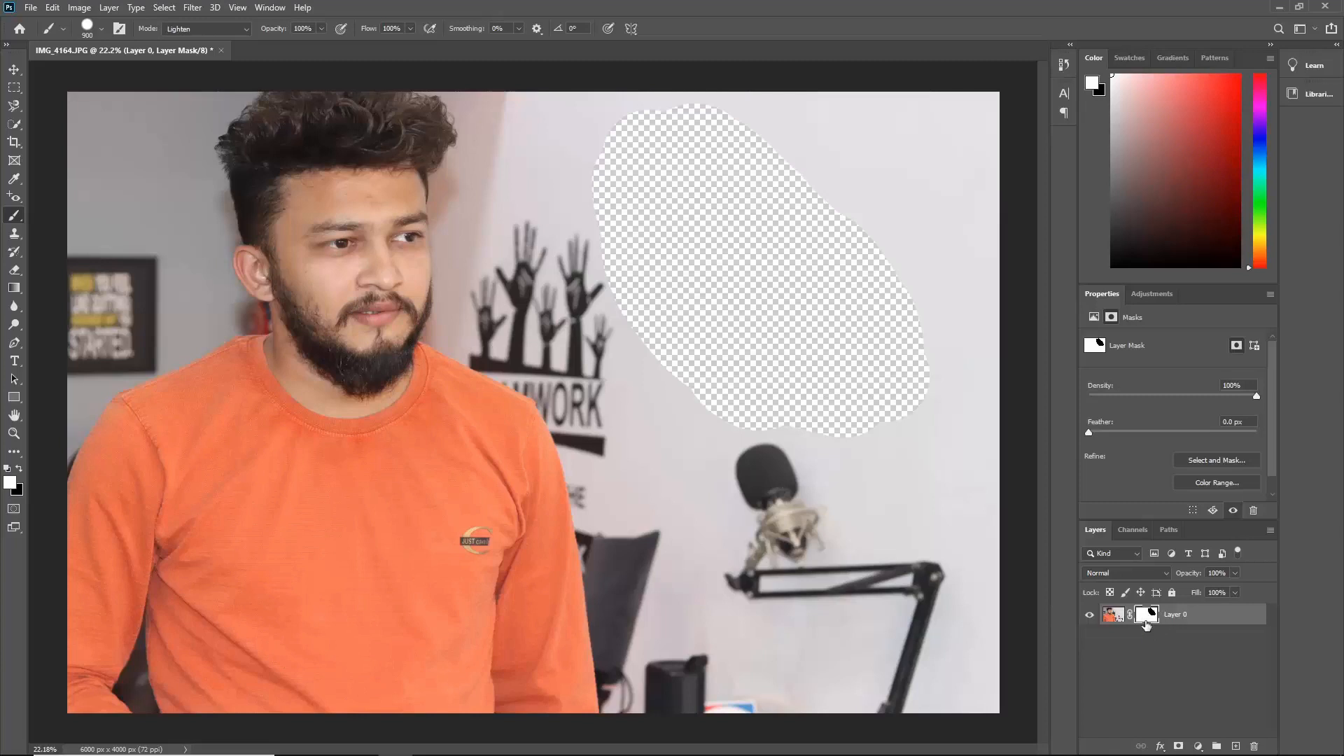
Open Animated-Jungle-Background-Wallpaper-08216.jpg and add a layer mask to its Layer 0
{"action": "left_click", "coordinate": [31, 8]}
{"action": "left_click", "coordinate": [46, 36]}
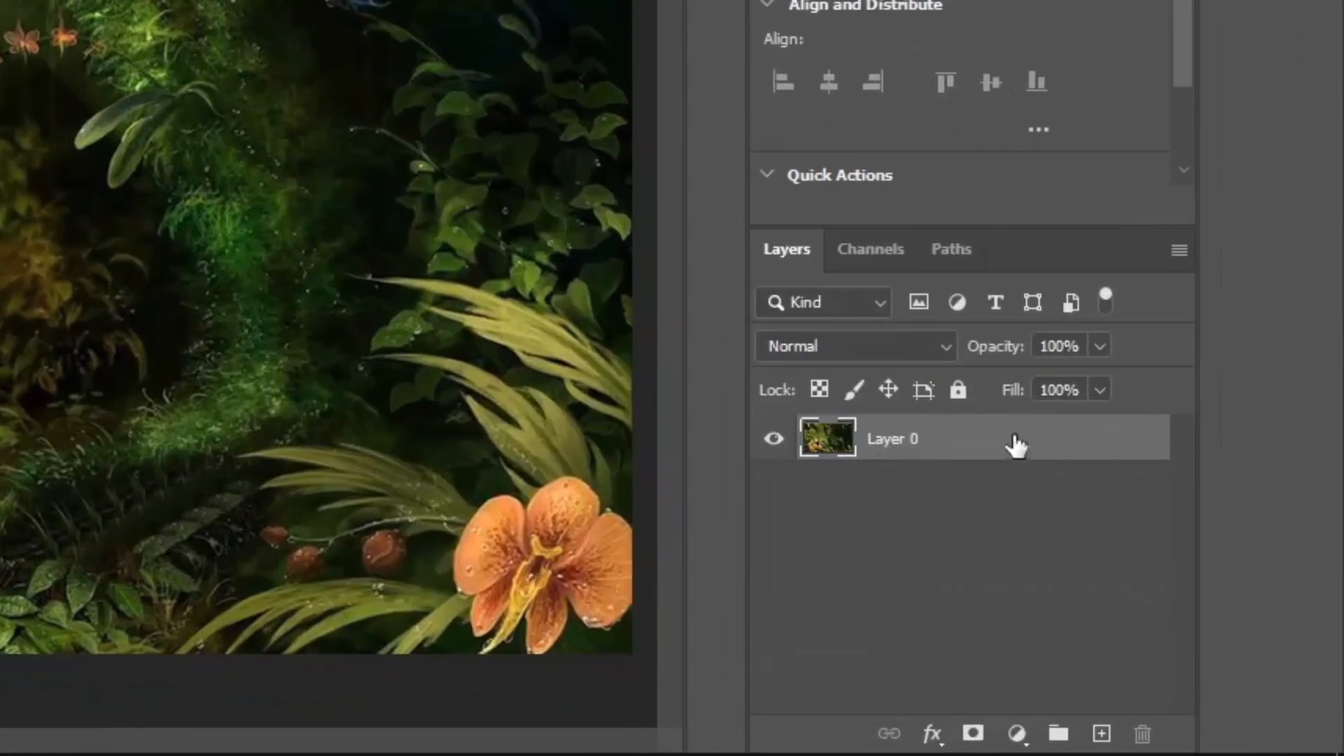
{"action": "left_click", "coordinate": [1179, 746]}
Add a Brightness/Contrast adjustment layer above the jungle image with a brightness of 150
{"action": "left_click", "coordinate": [1017, 734]}
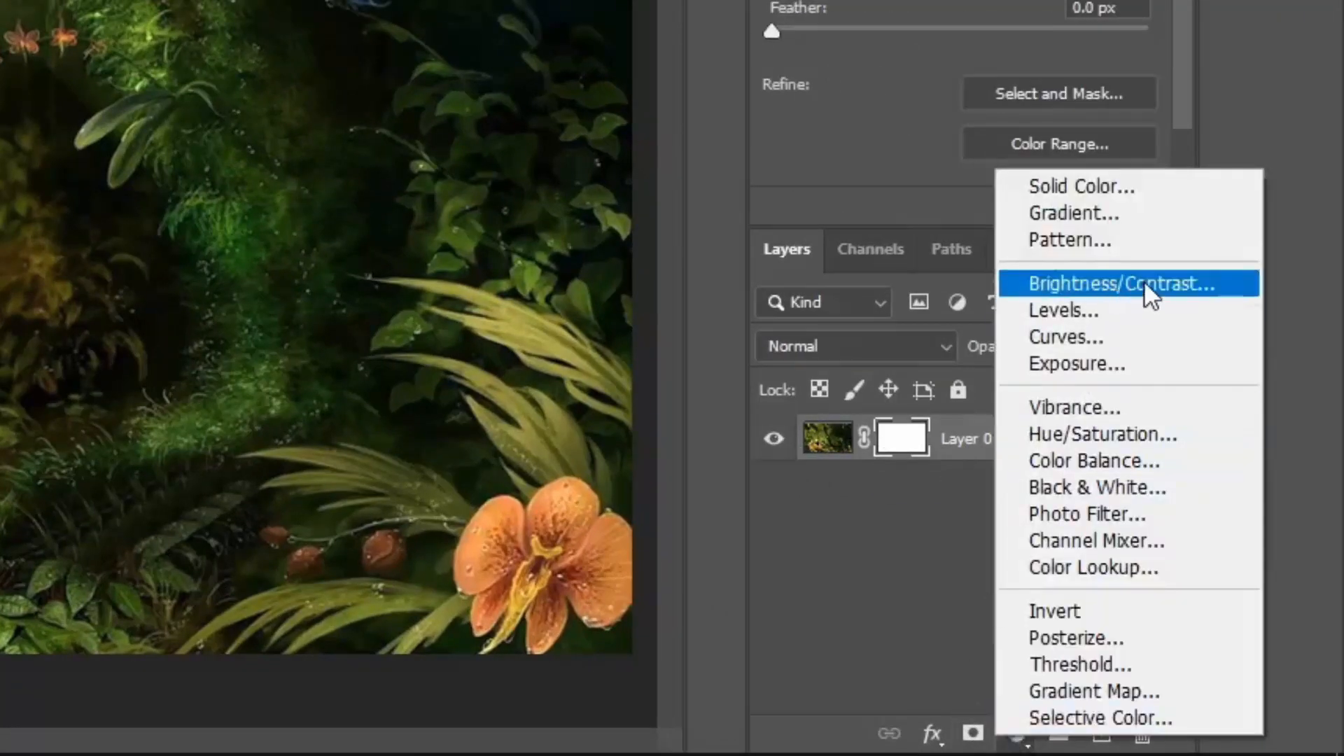
{"action": "left_click", "coordinate": [1154, 294]}
{"action": "left_click_drag", "start_coordinate": [1141, 310], "coordinate": [1241, 305]}
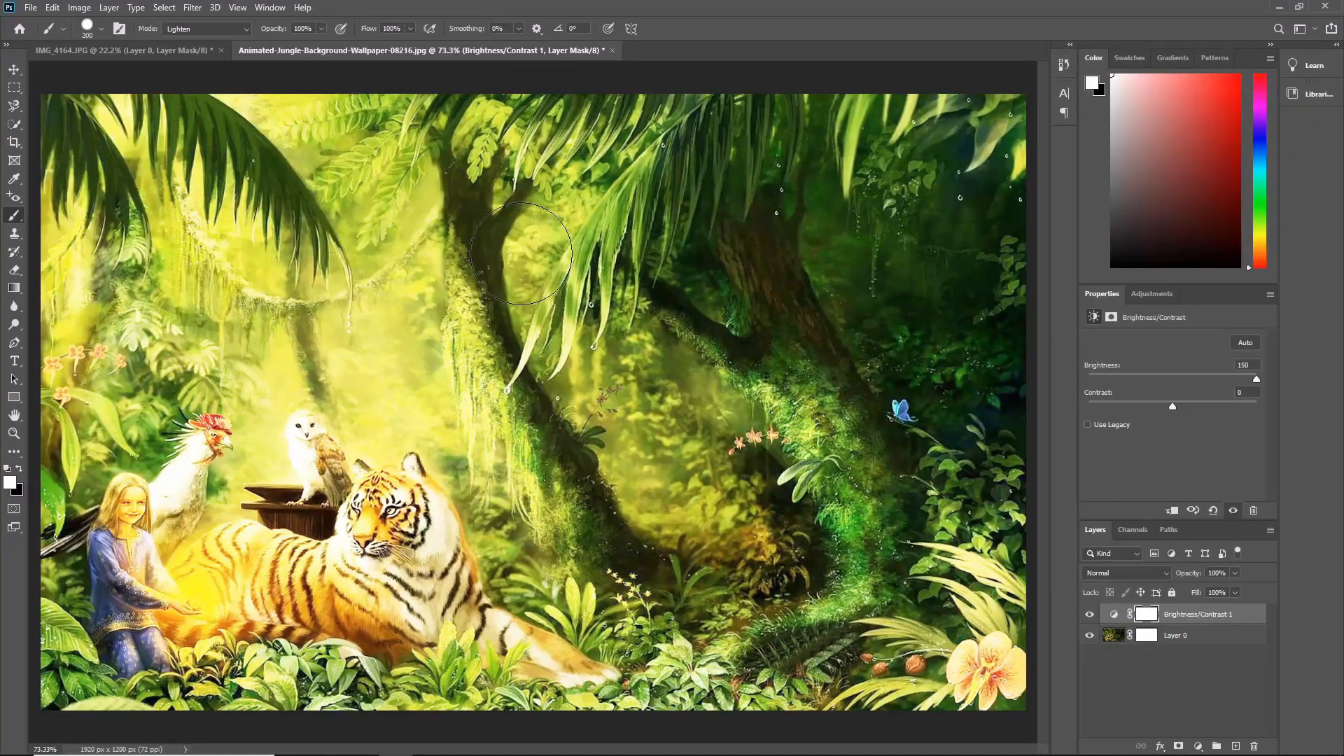
Choose the Eraser and swap the foreground and background colors for work on the adjustment's mask
{"action": "key", "text": "e"}
{"action": "left_click", "coordinate": [19, 470]}
{"action": "key", "text": "x"}
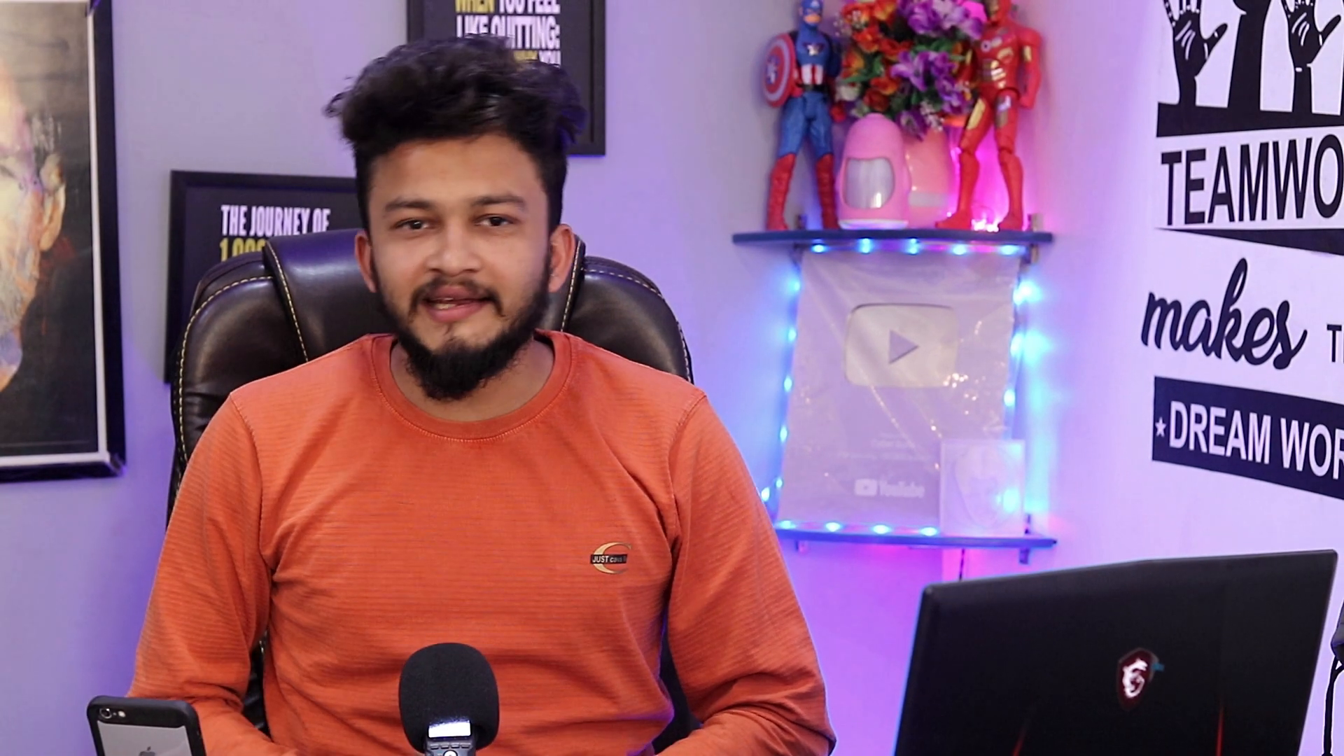